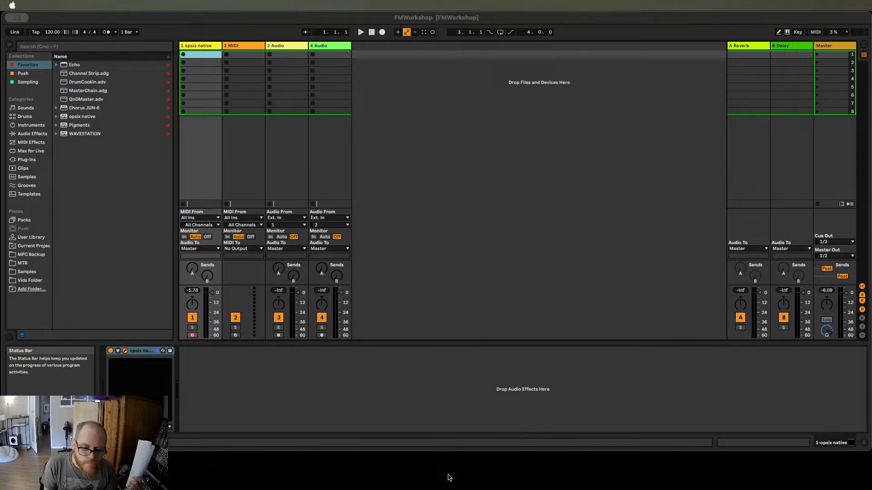
Bring the opsix native plug-in window to the front and reposition it over the Live set.
click(448, 478)
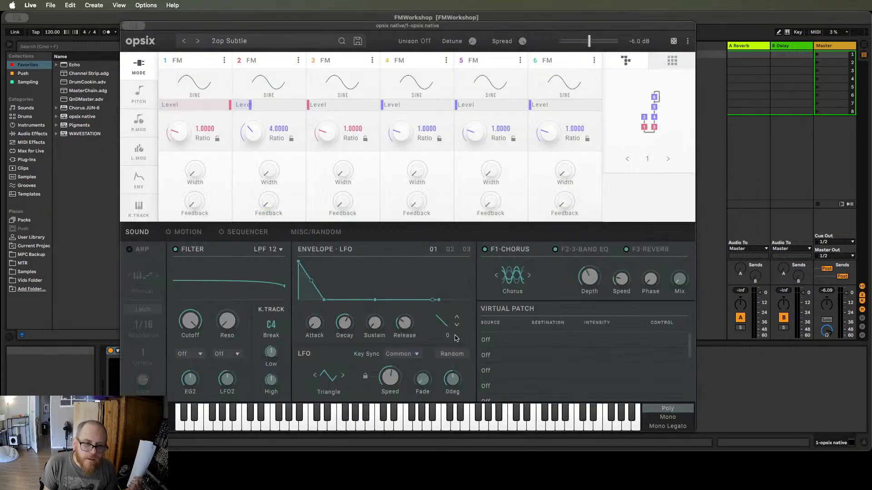
drag(406, 26, 427, 29)
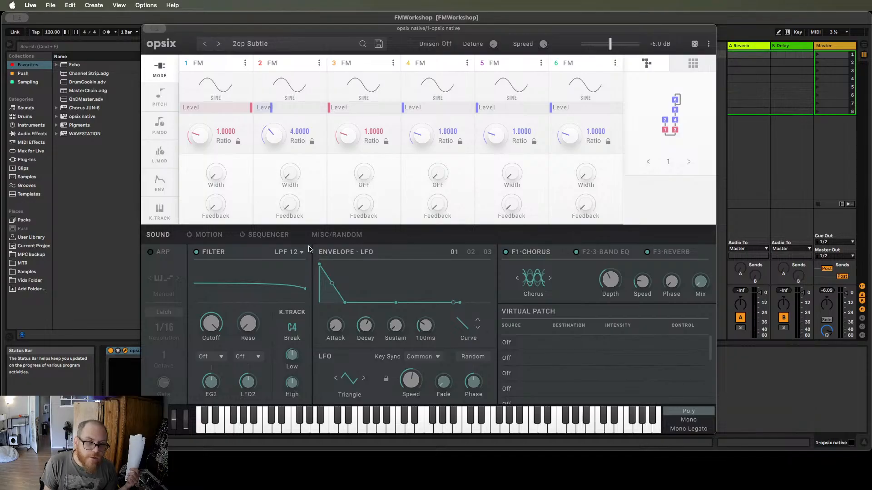
drag(360, 30, 344, 30)
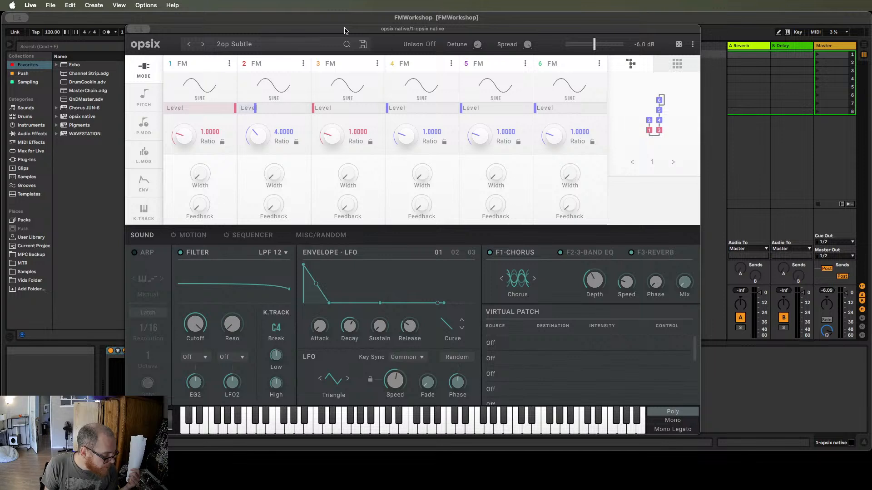
drag(345, 31, 347, 32)
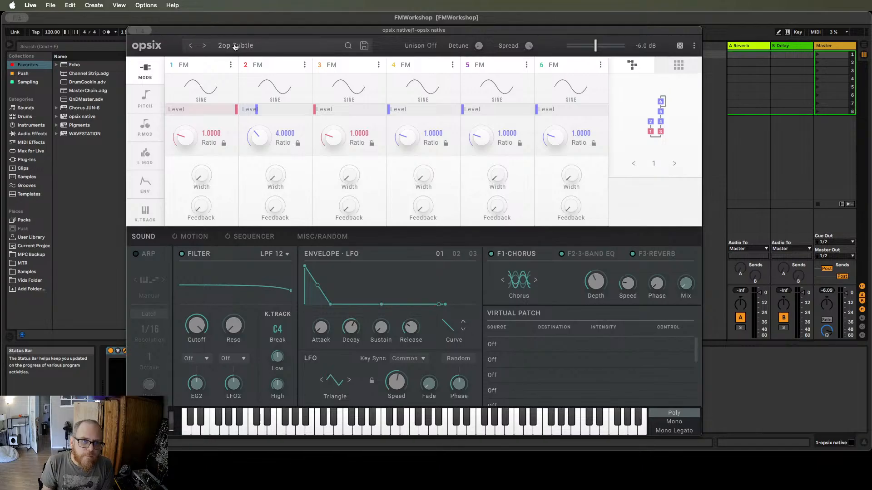
Browse the full opsix preset list across all banks and categories, and close the preset browser without loading anything.
click(253, 46)
scroll(564, 234, down, 20)
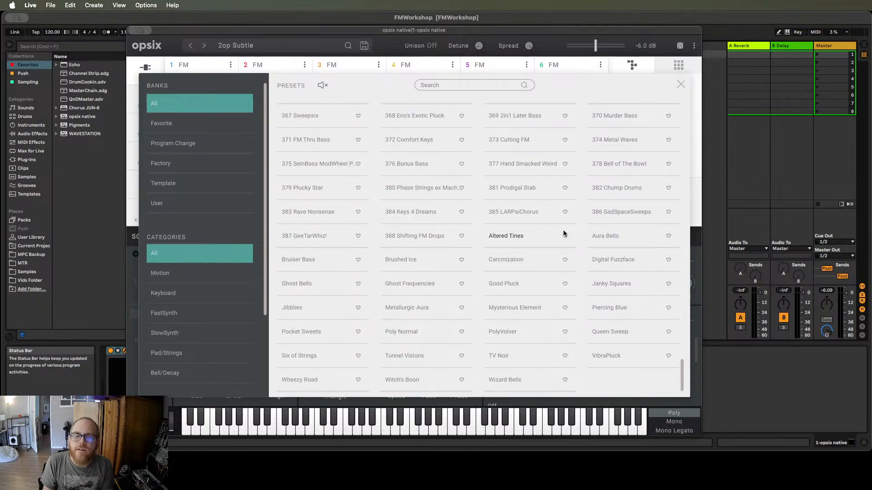
scroll(577, 256, up, 6)
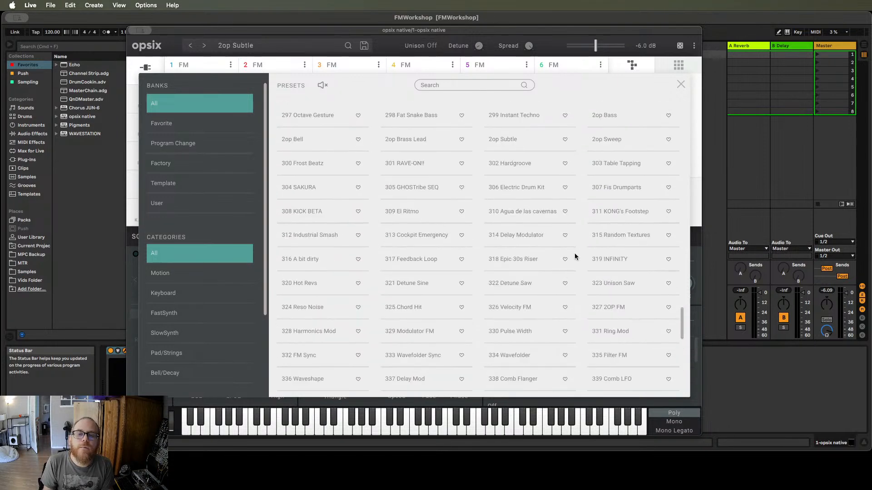
scroll(574, 254, up, 3)
scroll(571, 253, up, 5)
scroll(570, 253, up, 10)
scroll(568, 253, up, 18)
scroll(568, 253, up, 8)
scroll(568, 253, up, 20)
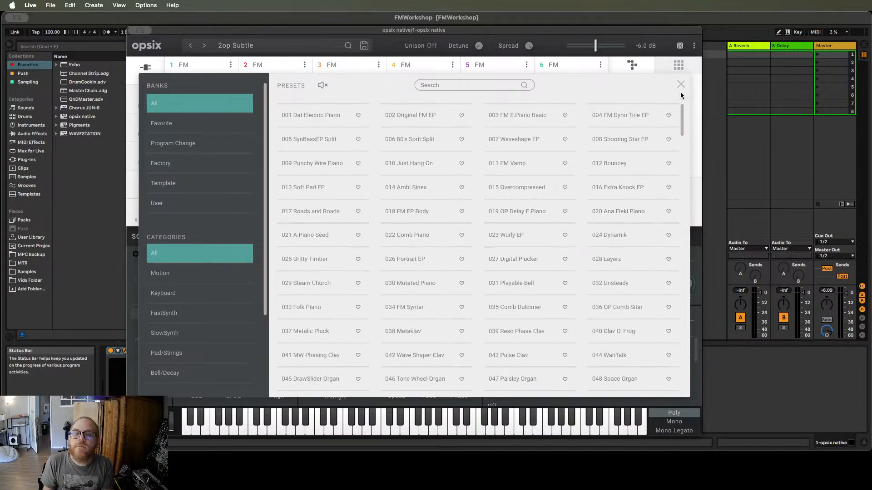
click(681, 86)
Initialize the opsix patch and move the plug-in window slightly higher.
click(694, 46)
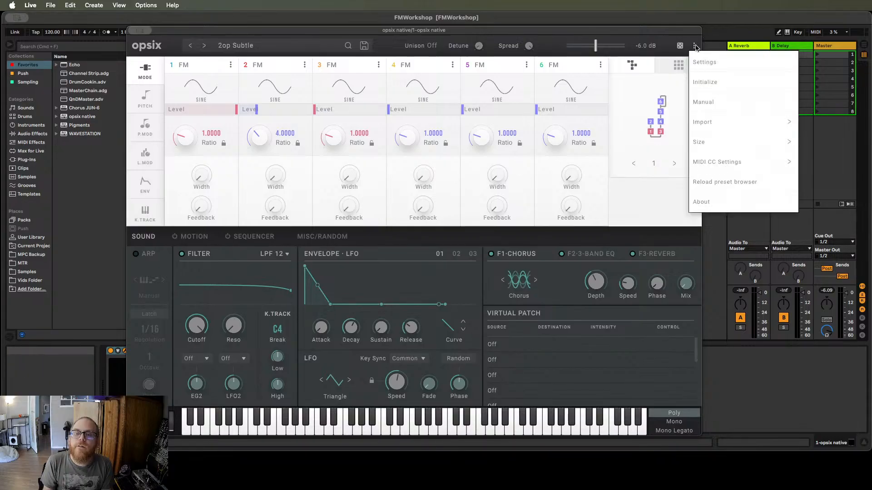
click(709, 82)
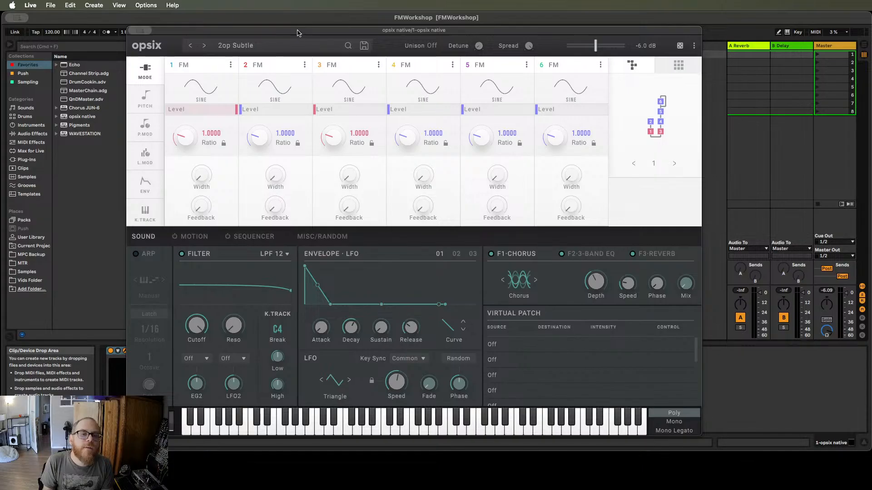
drag(298, 33, 291, 24)
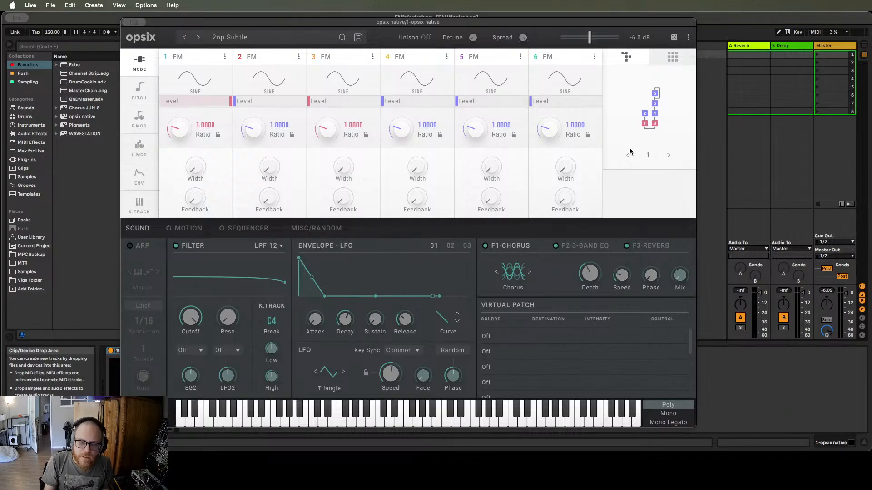
Step through the operator algorithms to compare their carrier and modulator routings, and select algorithm 2.
click(669, 155)
click(668, 155)
click(668, 155)
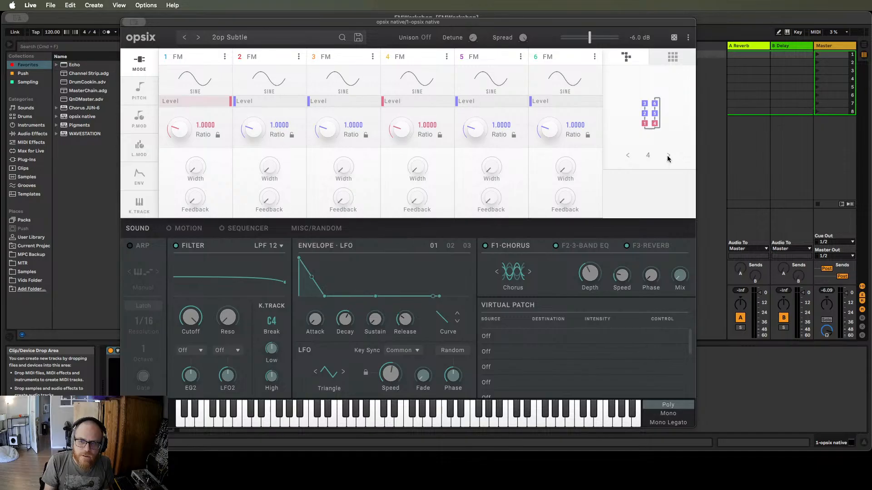
click(668, 157)
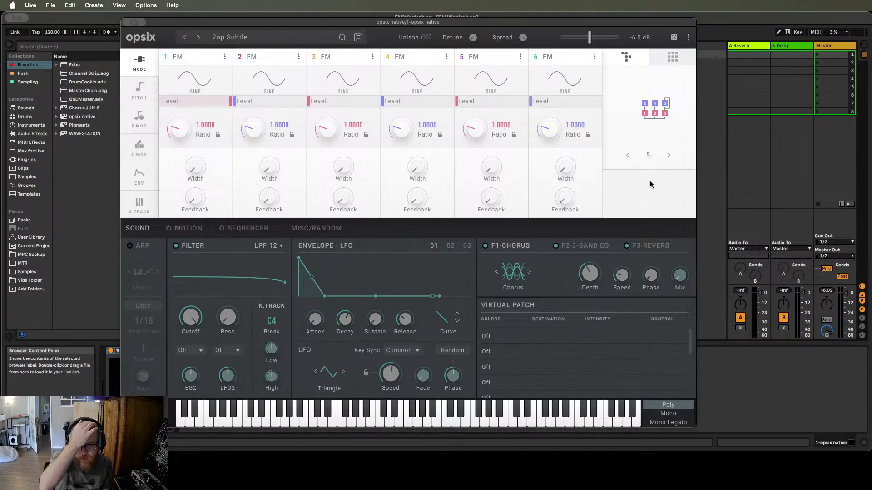
click(669, 155)
click(669, 156)
click(629, 158)
click(629, 158)
click(629, 157)
click(629, 157)
click(629, 157)
click(629, 157)
click(665, 155)
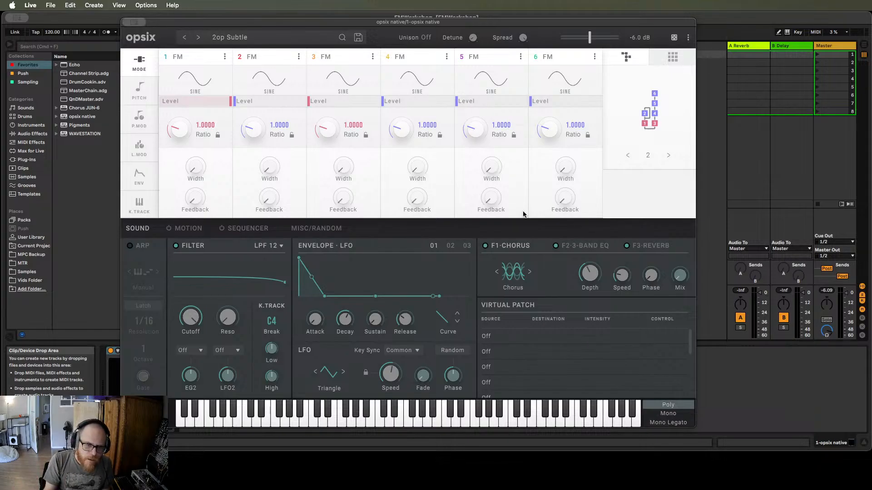
mouse_move(584, 264)
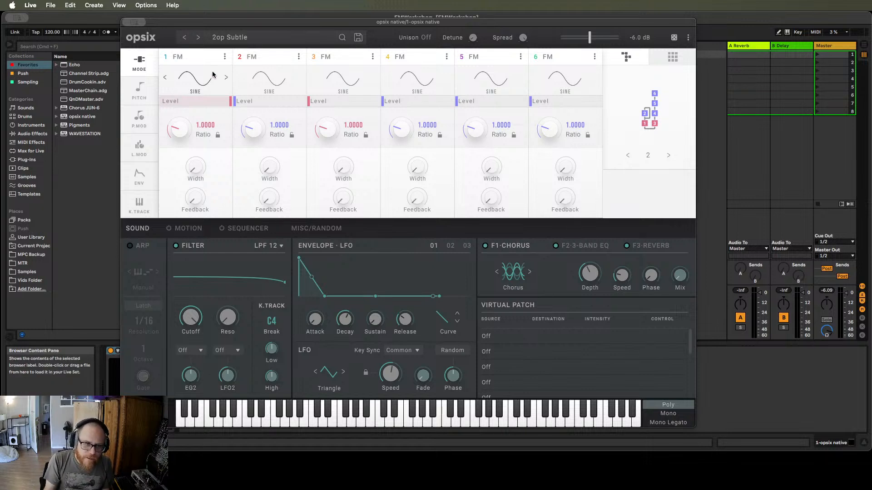
Step operator 1's waveform through the available shapes from Sine 12bit up to Additive 1+4.
click(226, 78)
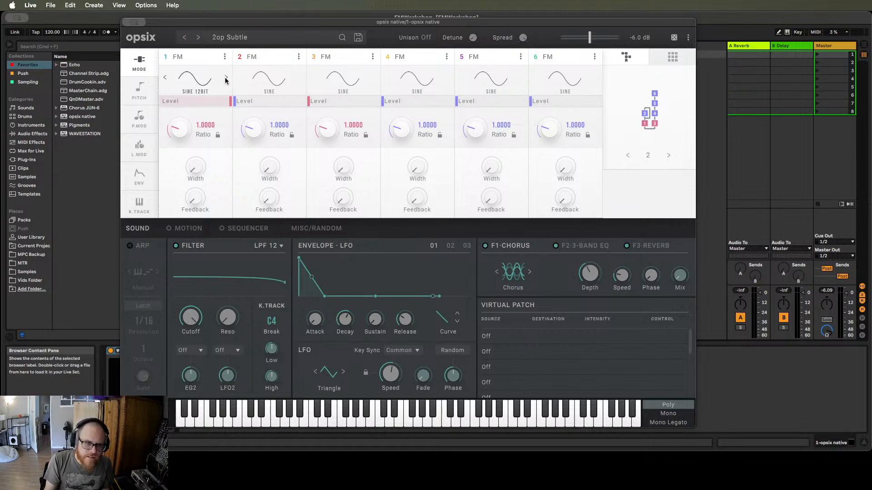
click(226, 78)
click(226, 78)
click(225, 78)
click(226, 78)
click(226, 77)
click(225, 78)
click(225, 77)
click(225, 77)
click(226, 78)
click(226, 78)
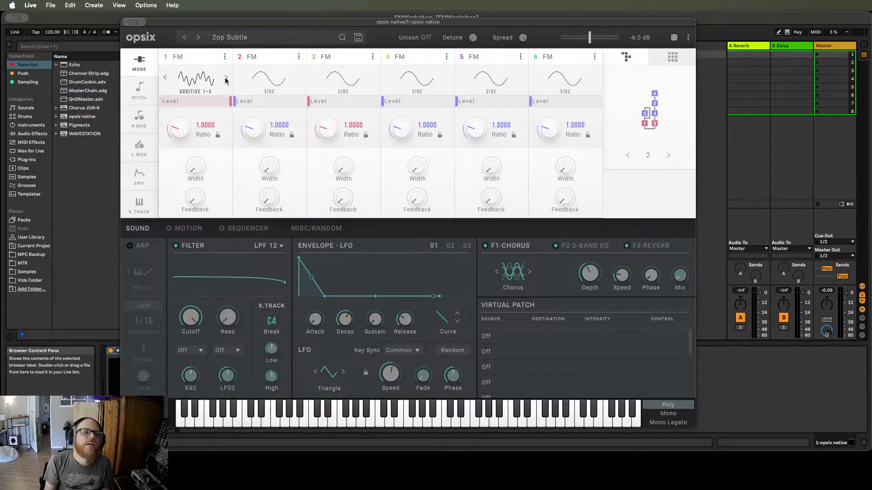
Return operator 1's waveform to Sine.
click(165, 78)
click(164, 78)
click(164, 79)
click(163, 79)
click(164, 78)
click(164, 79)
click(164, 79)
click(164, 78)
click(164, 79)
click(164, 79)
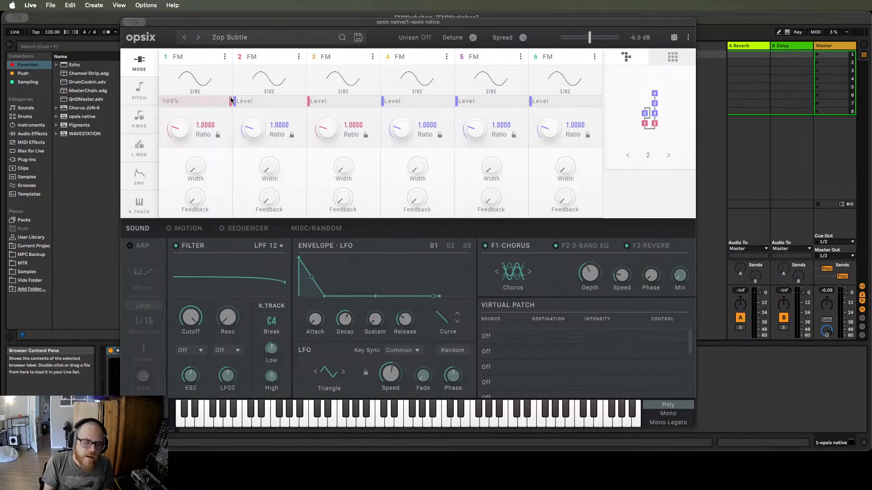
Check the levels of operators 1 and 2, and view the operators' envelope, mode and pitch settings.
mouse_move(241, 101)
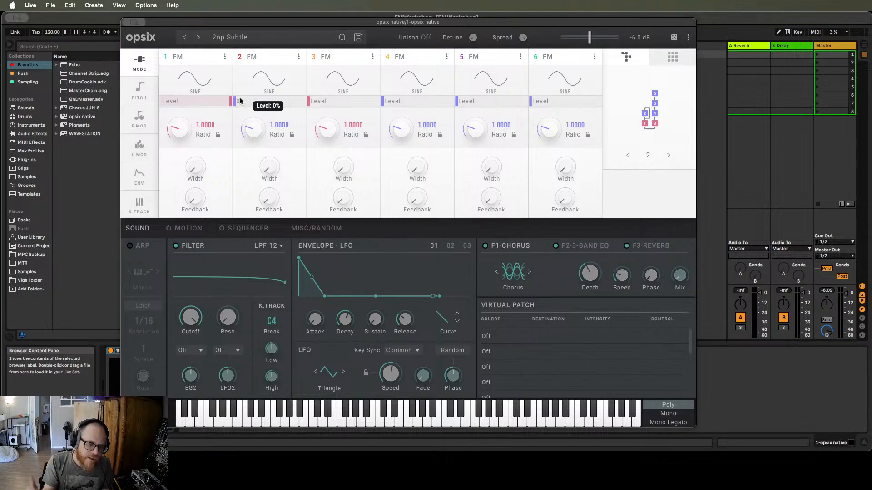
mouse_move(267, 202)
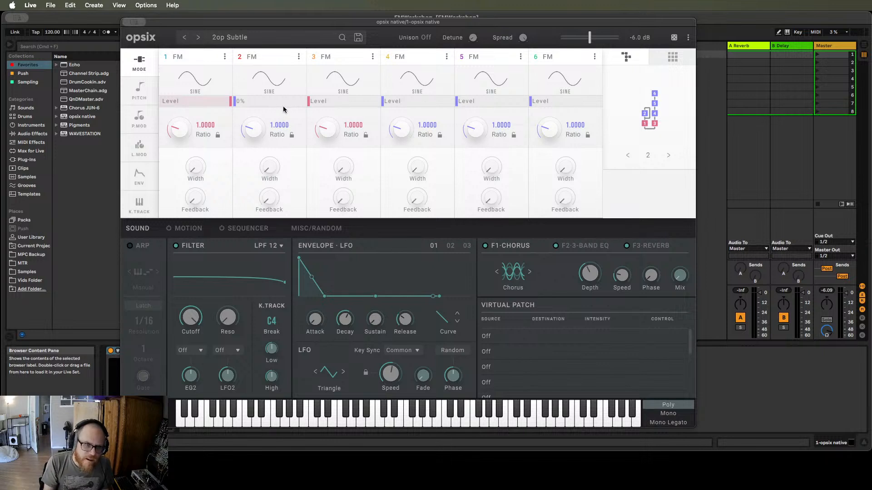
mouse_move(286, 105)
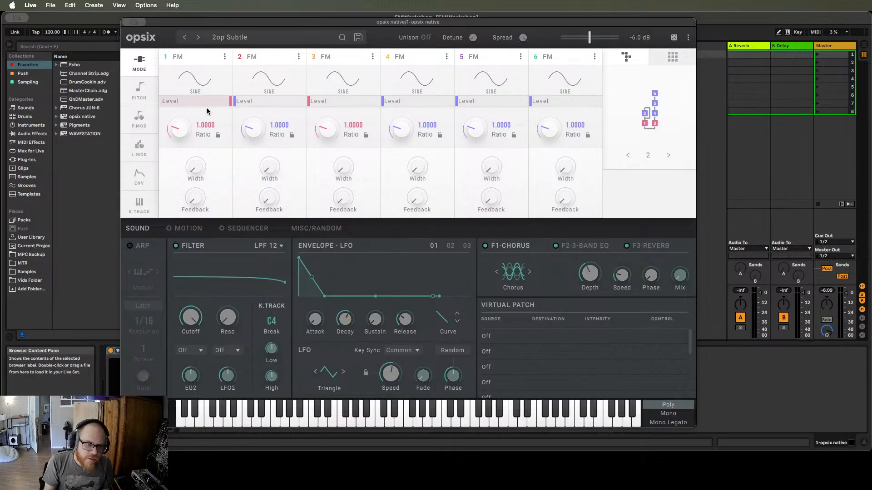
click(132, 173)
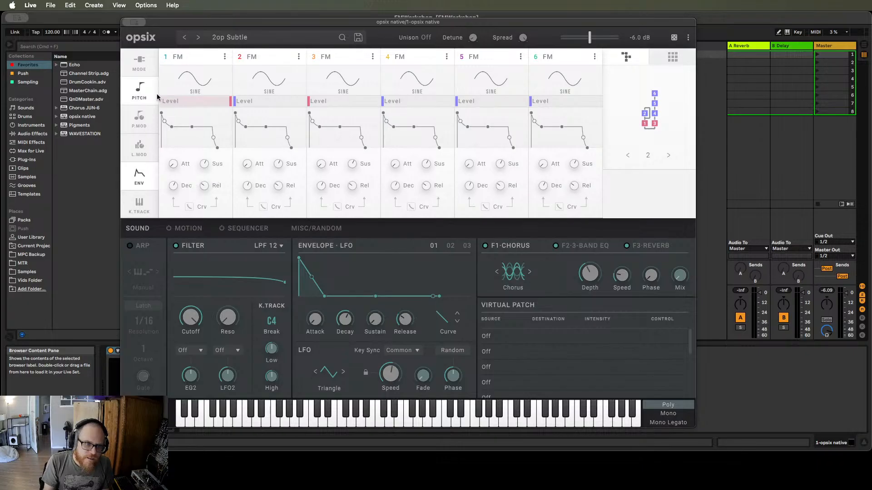
click(148, 62)
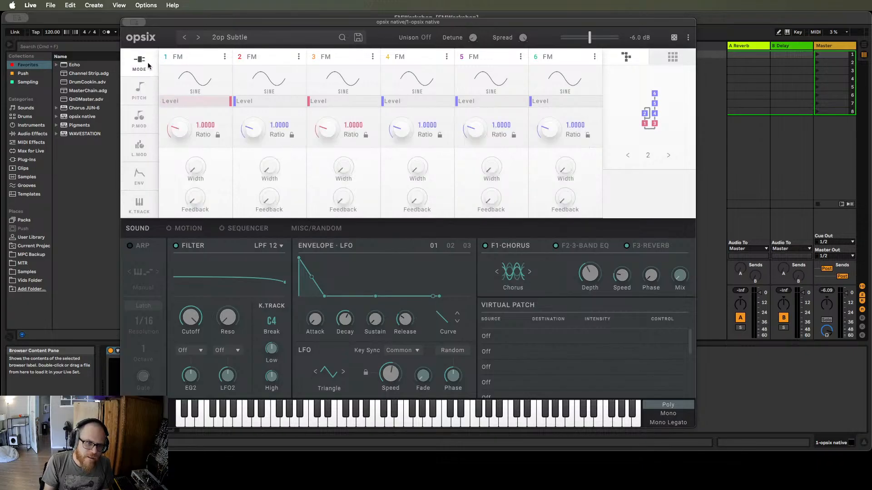
click(148, 95)
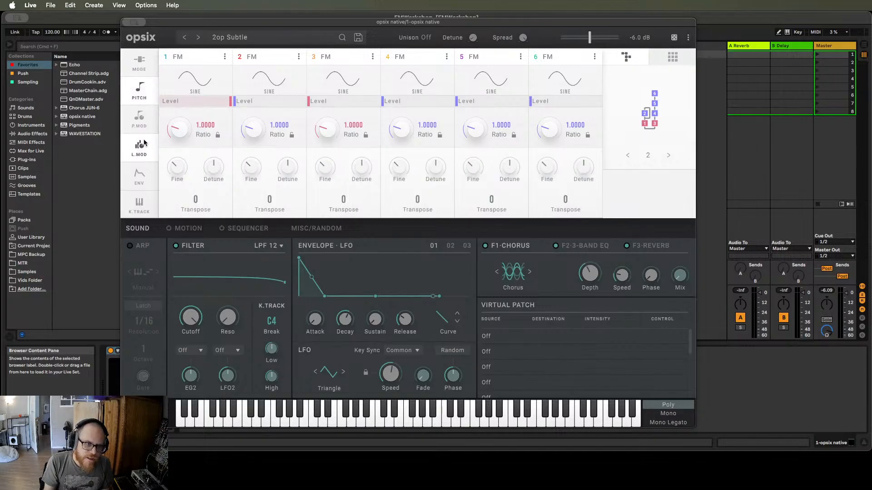
Reshape operator 1's envelope with a longer decay and a sustain level of about half.
click(141, 183)
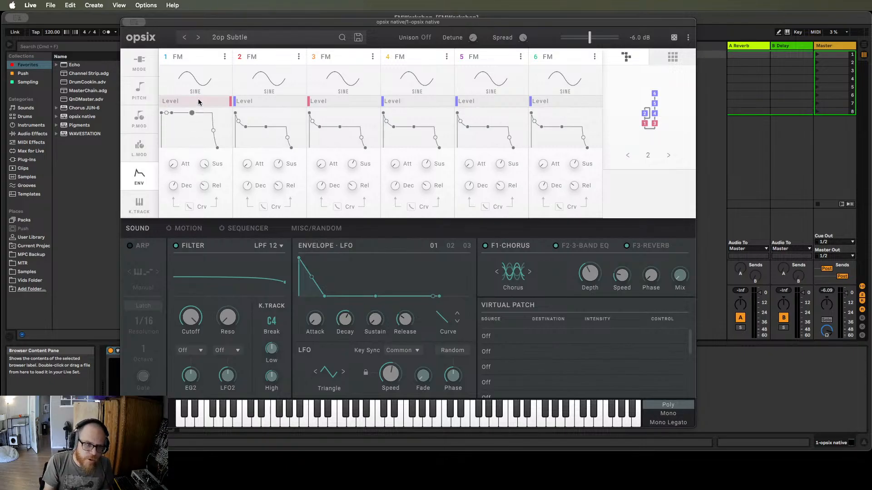
drag(168, 113, 194, 125)
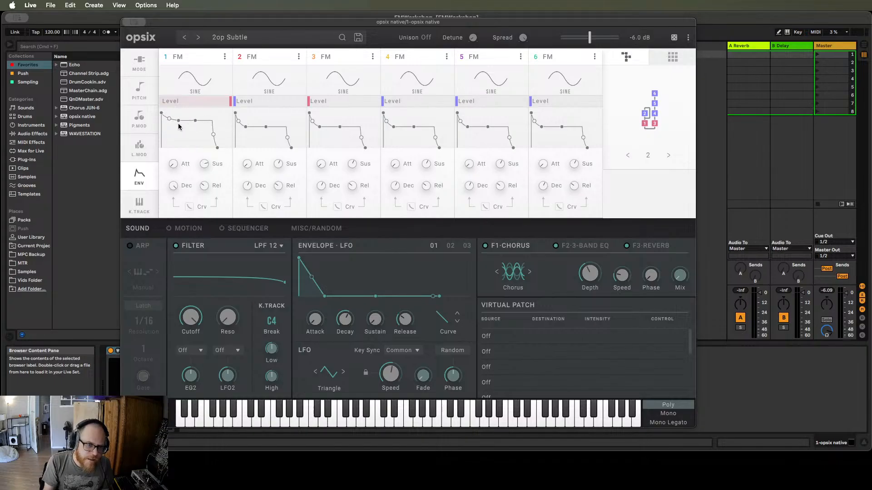
drag(196, 121, 198, 129)
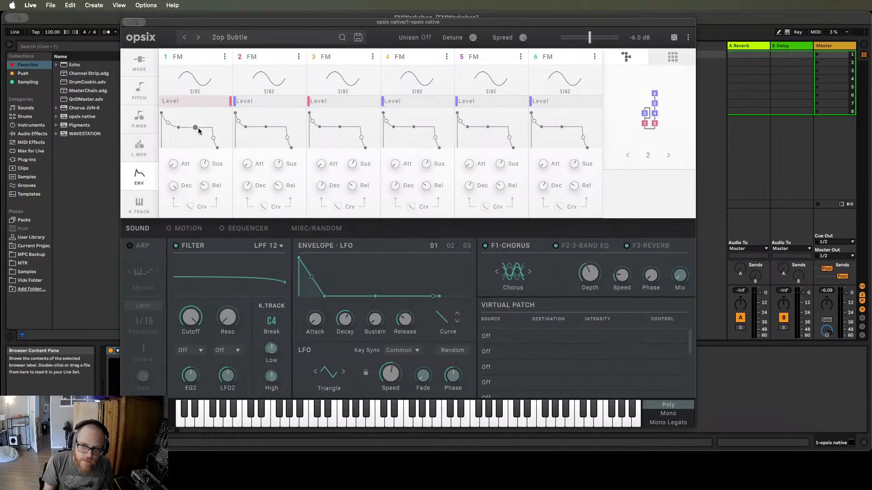
drag(198, 128, 155, 111)
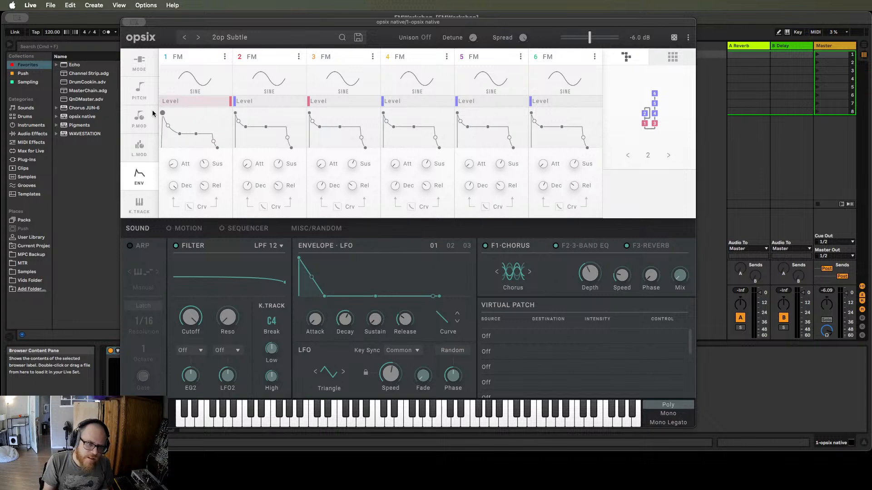
mouse_move(196, 135)
mouse_down()
mouse_move(195, 119)
mouse_move(195, 142)
mouse_move(202, 125)
mouse_move(205, 138)
mouse_move(204, 121)
mouse_move(192, 124)
mouse_up()
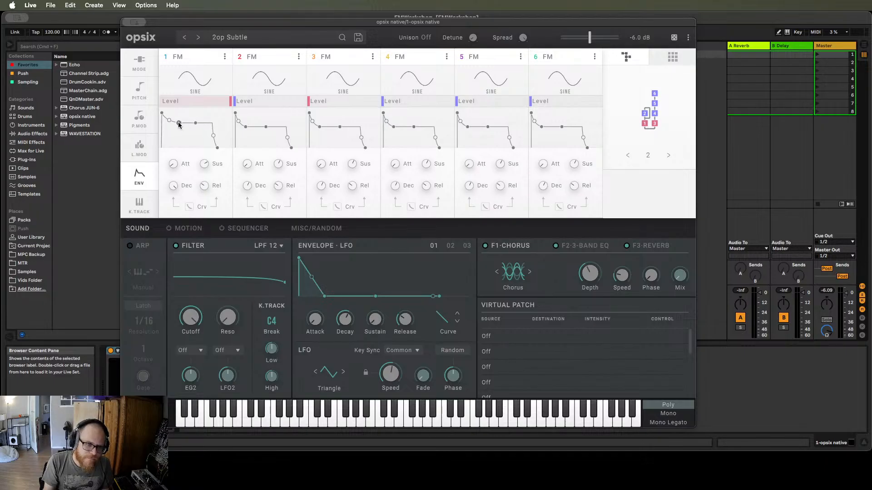
drag(196, 126, 196, 130)
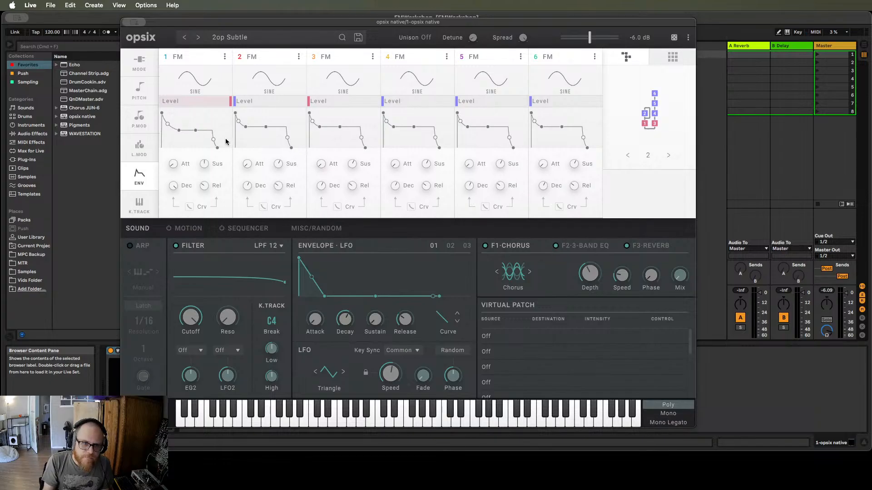
mouse_move(205, 80)
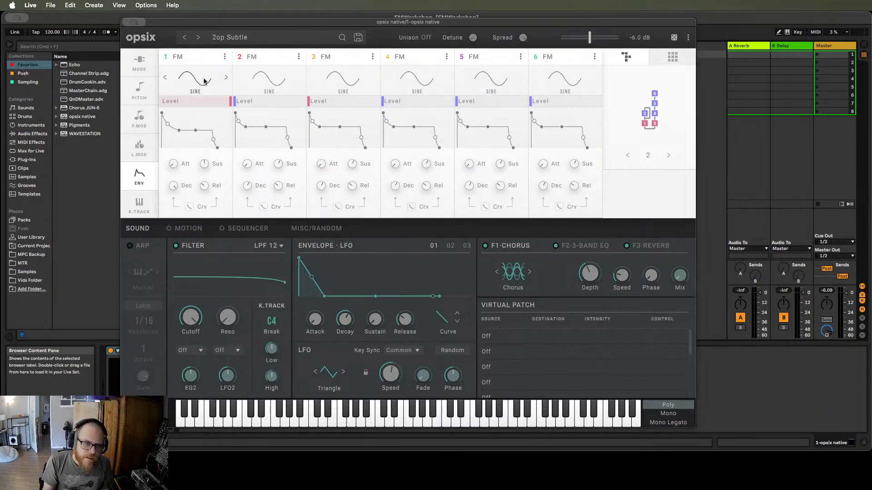
Try operator 1's pitch ratio at 2.0000 and 3.0000, and set it to 0.5000.
click(141, 91)
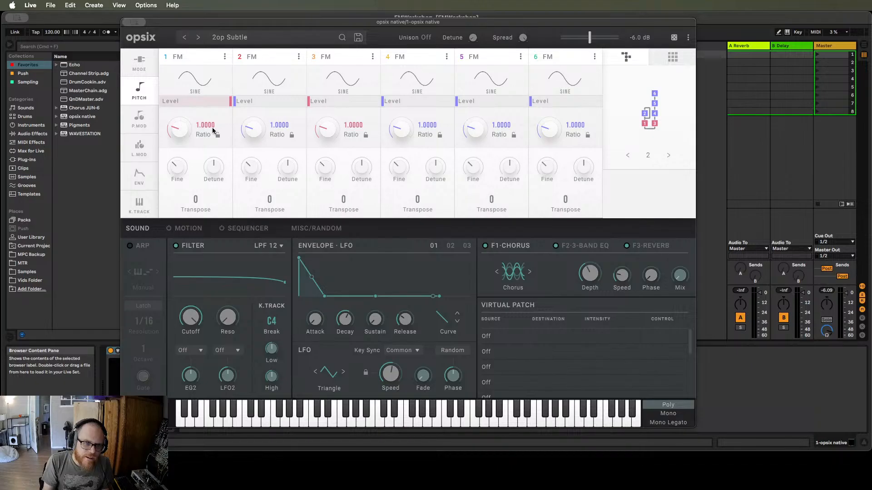
mouse_move(176, 135)
mouse_down()
mouse_move(177, 114)
mouse_move(177, 132)
mouse_up()
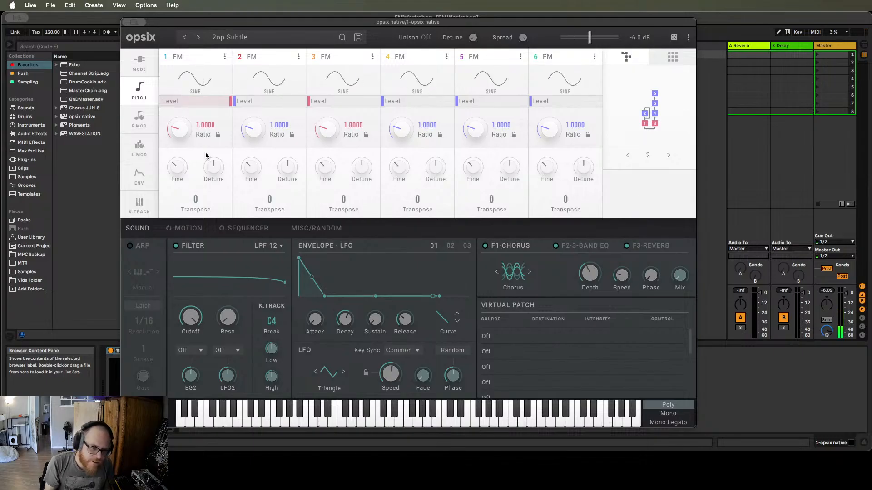
drag(178, 132, 178, 129)
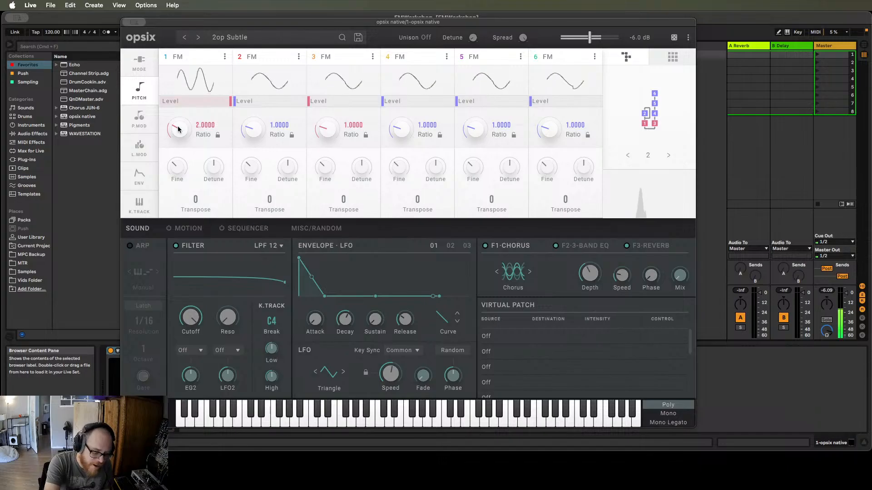
drag(178, 129, 180, 129)
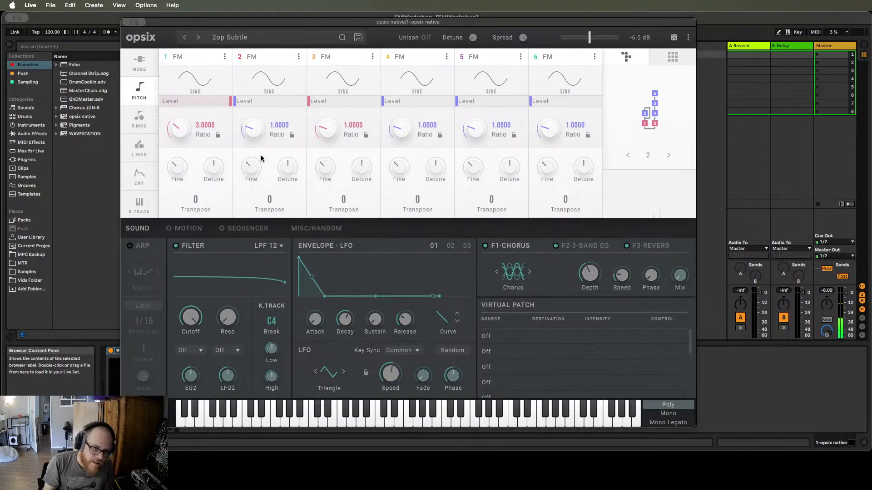
drag(181, 130, 179, 140)
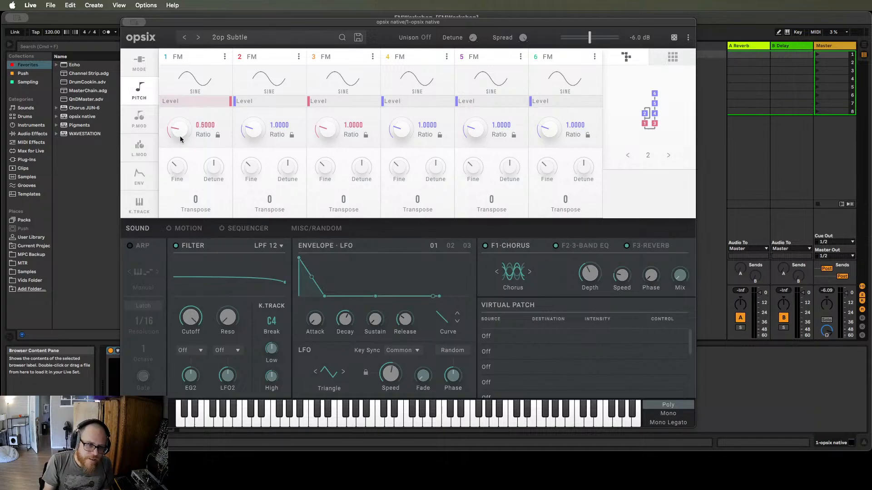
Set operator 1's pitch ratio back to 1.0000.
drag(181, 139, 178, 131)
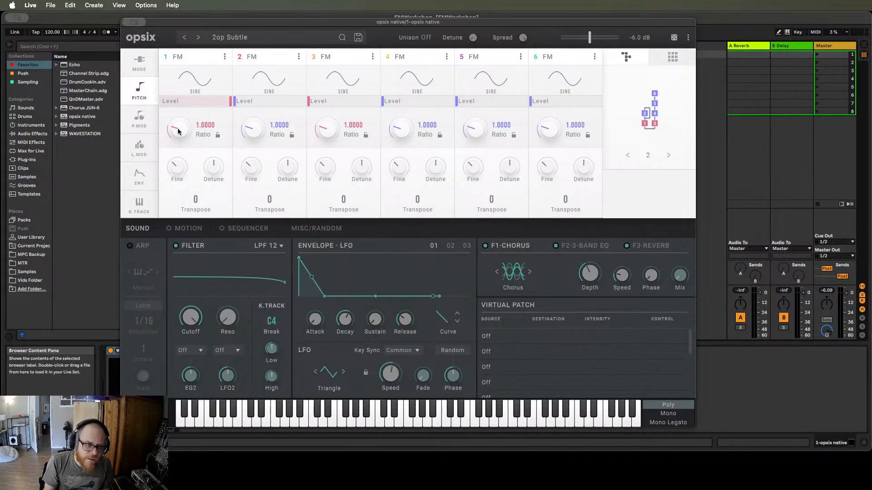
mouse_move(195, 201)
mouse_down()
mouse_move(206, 224)
mouse_move(198, 268)
mouse_move(193, 168)
mouse_move(197, 211)
mouse_move(195, 201)
mouse_up()
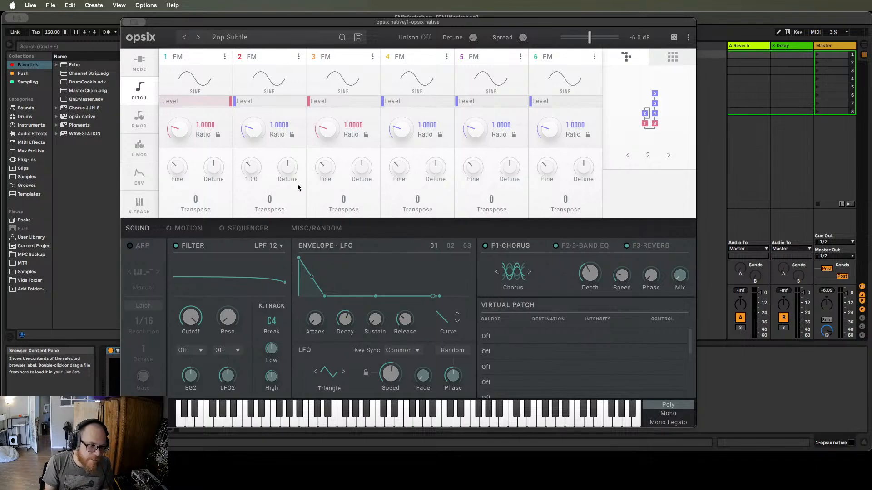
Look through the oscillator phase options in the miscellaneous settings, keeping Sync, and return to the sound settings.
click(316, 231)
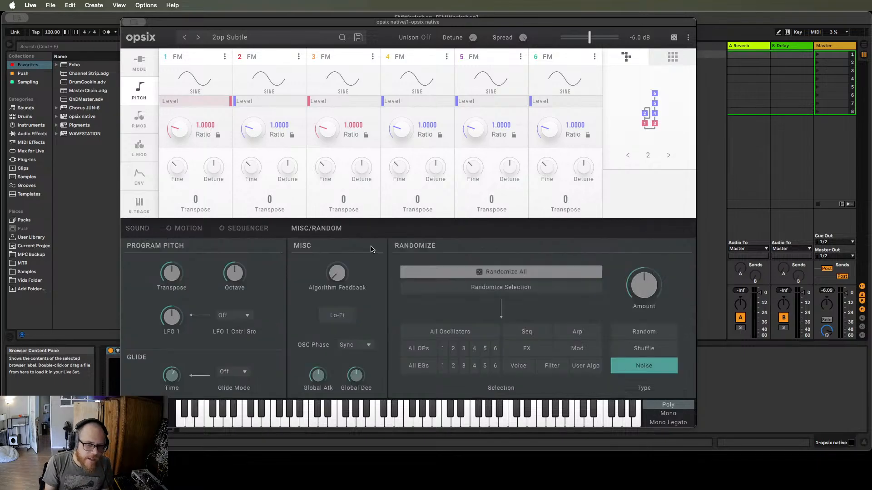
click(368, 346)
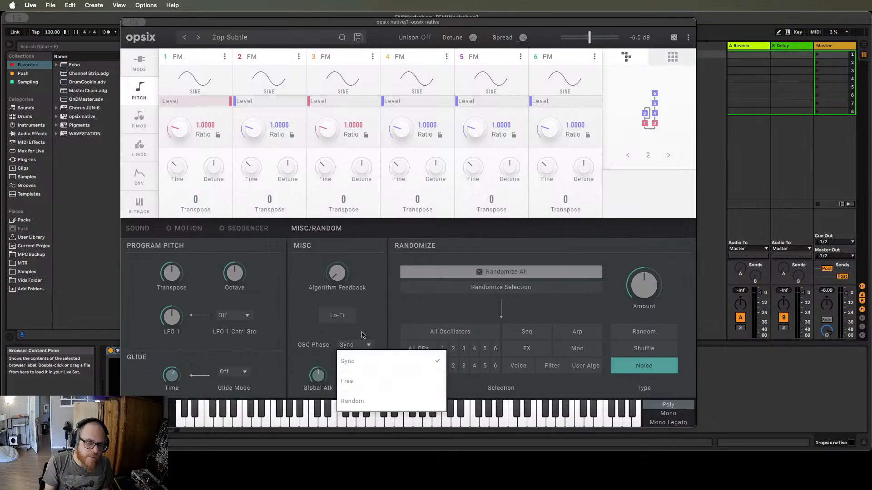
click(375, 325)
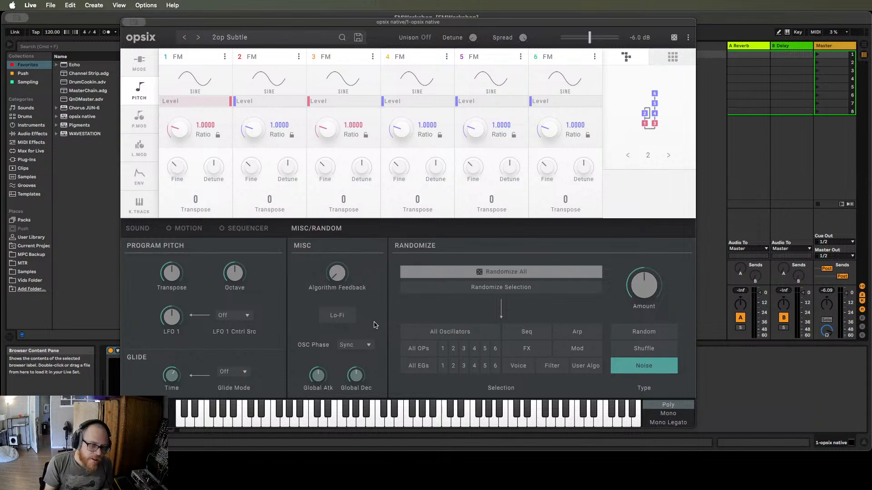
click(368, 346)
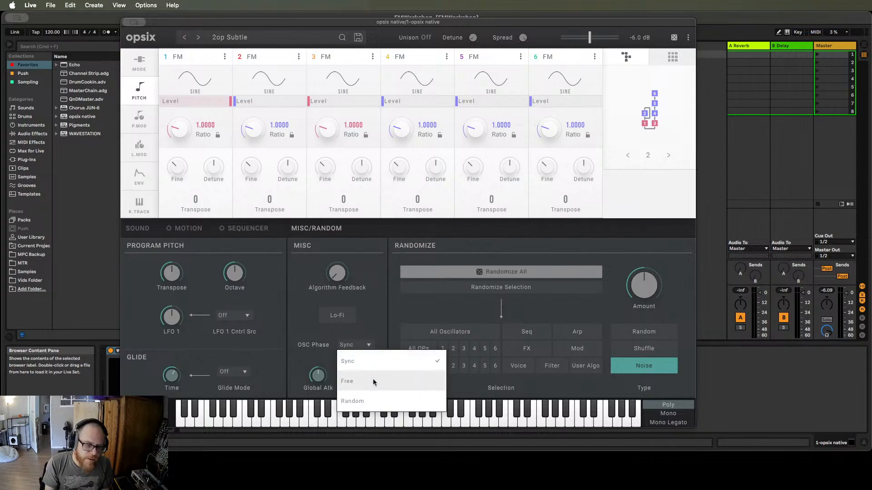
click(307, 346)
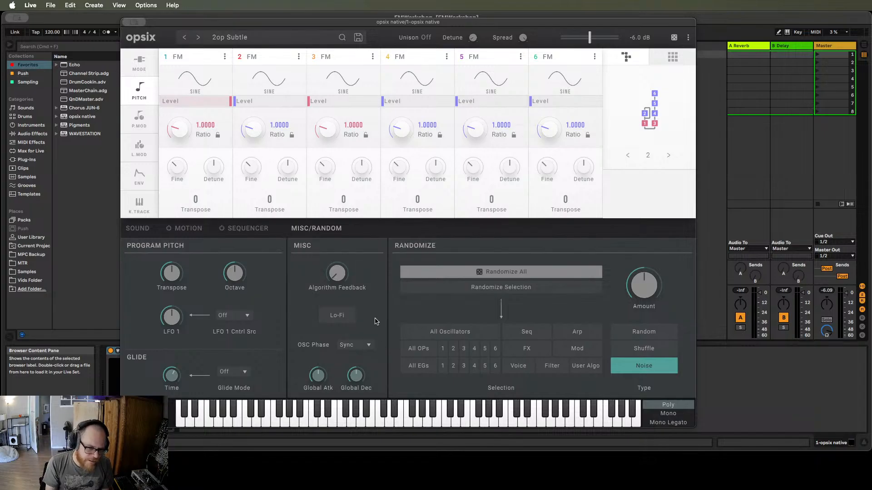
click(138, 229)
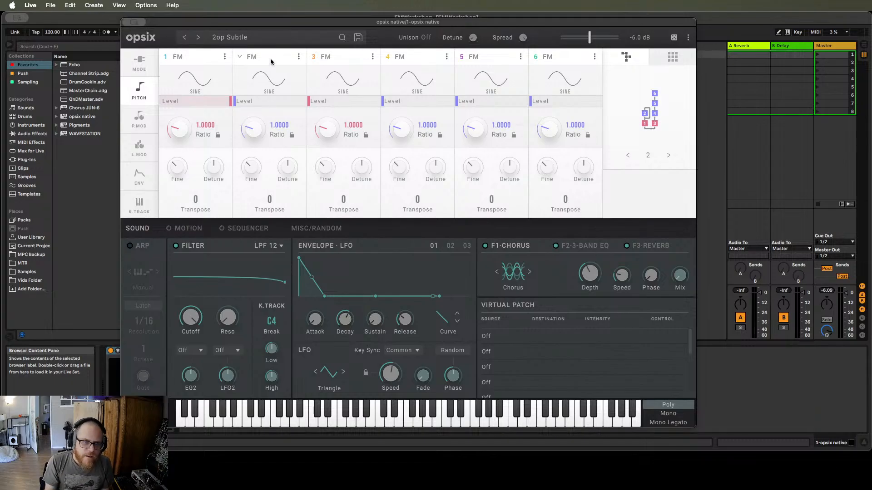
Try operator 2's pitch ratio at 2.0000 and compare it with 1.0000, ending on 1.0000.
drag(254, 136, 255, 116)
double_click(255, 137)
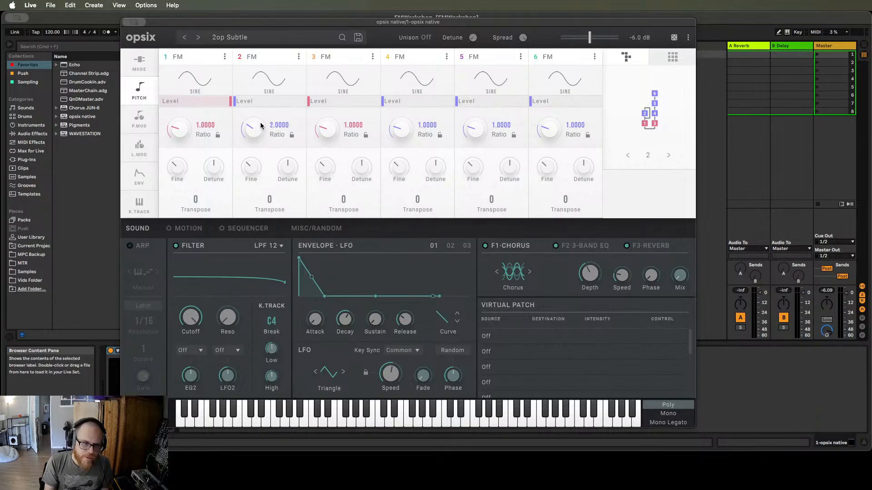
drag(259, 130, 267, 117)
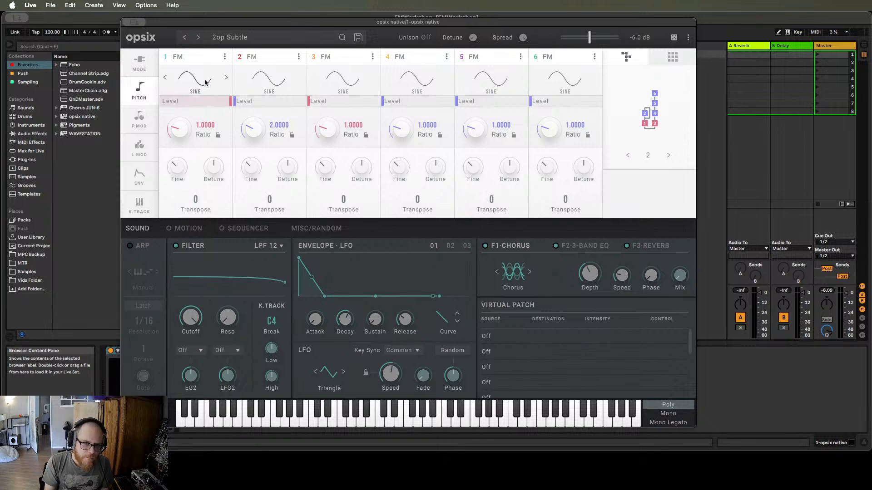
drag(255, 129, 255, 132)
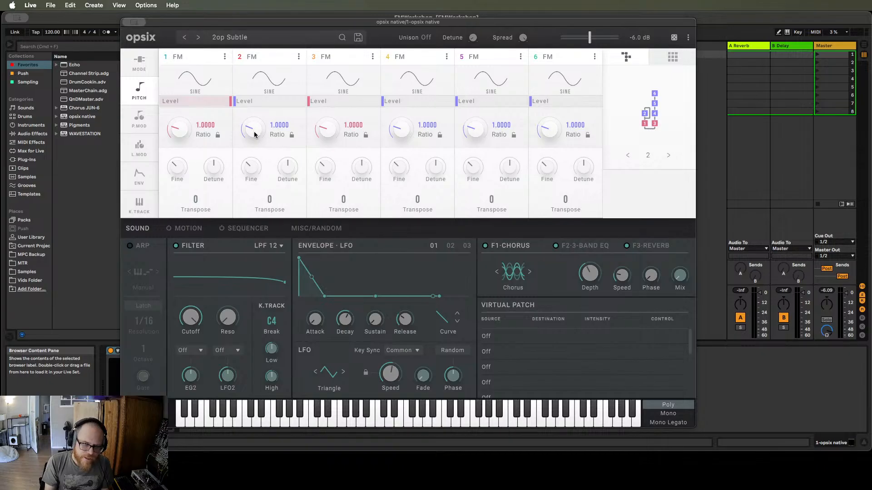
drag(254, 134, 254, 132)
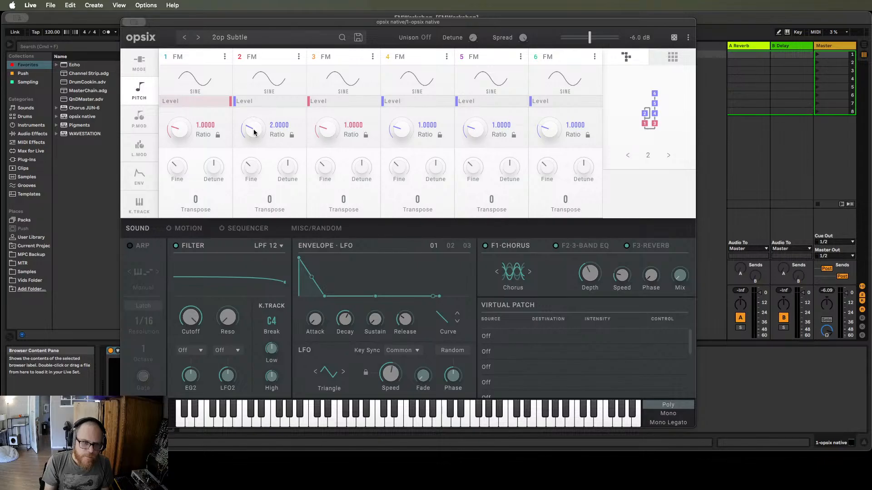
mouse_move(248, 140)
mouse_down()
mouse_move(250, 114)
mouse_move(251, 140)
mouse_up()
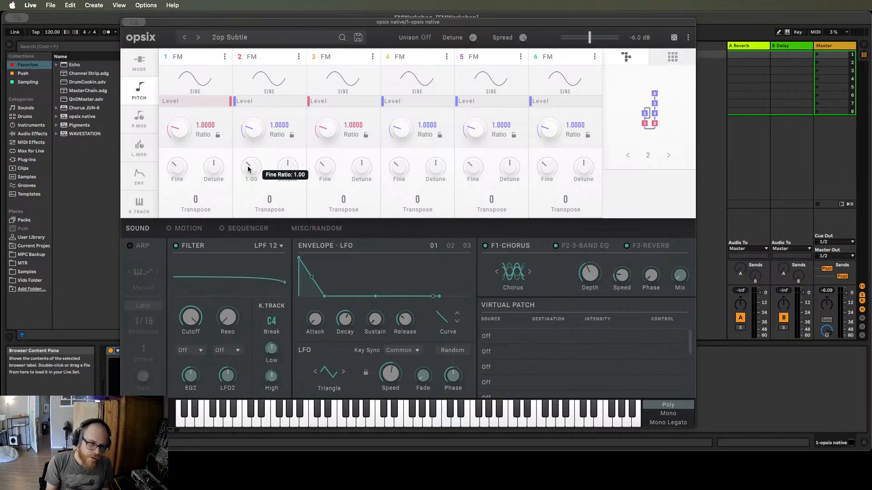
mouse_move(253, 129)
mouse_down()
mouse_move(253, 119)
mouse_move(250, 132)
mouse_up()
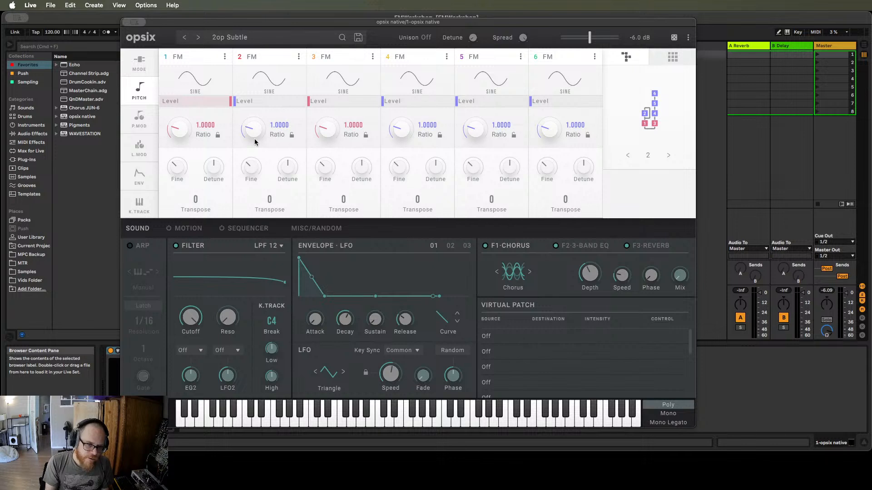
mouse_move(252, 132)
mouse_down()
mouse_move(251, 125)
mouse_move(250, 134)
mouse_up()
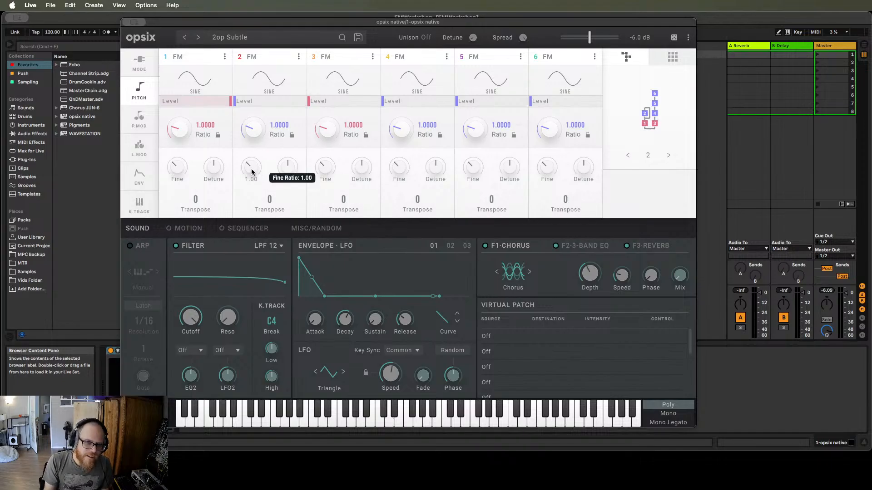
Try a fine ratio of 1.08 on operator 2 at coarse ratios 1 and 2, and reset both to 1.
drag(250, 171, 251, 166)
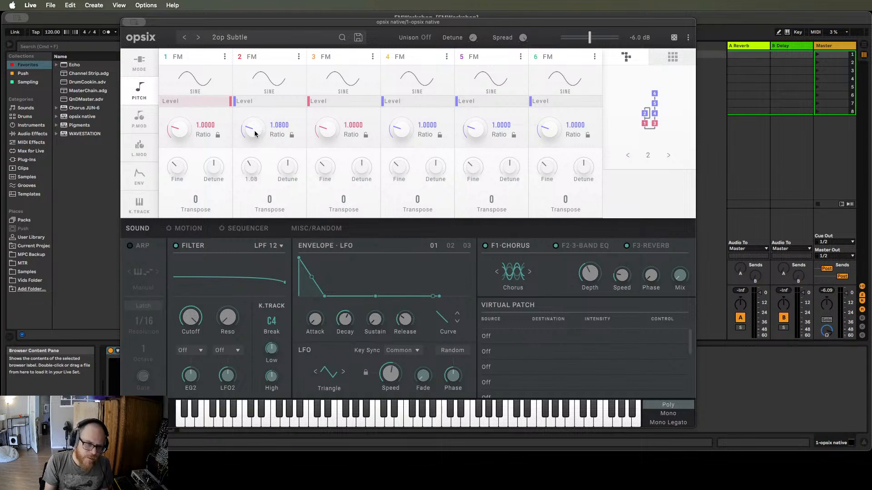
drag(256, 131, 256, 127)
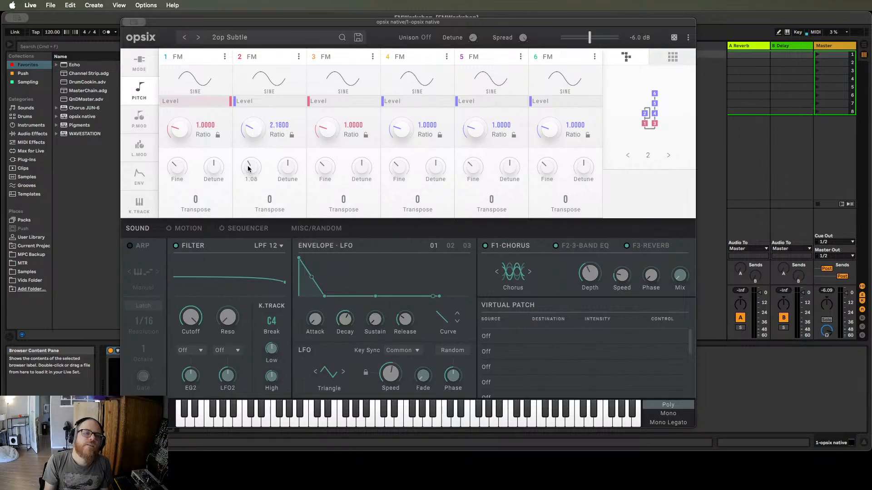
scroll(248, 169, down, 1)
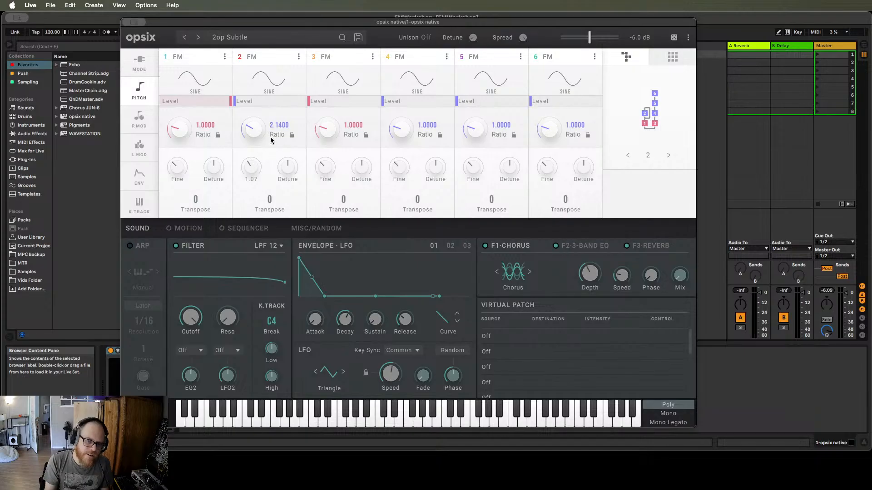
double_click(254, 172)
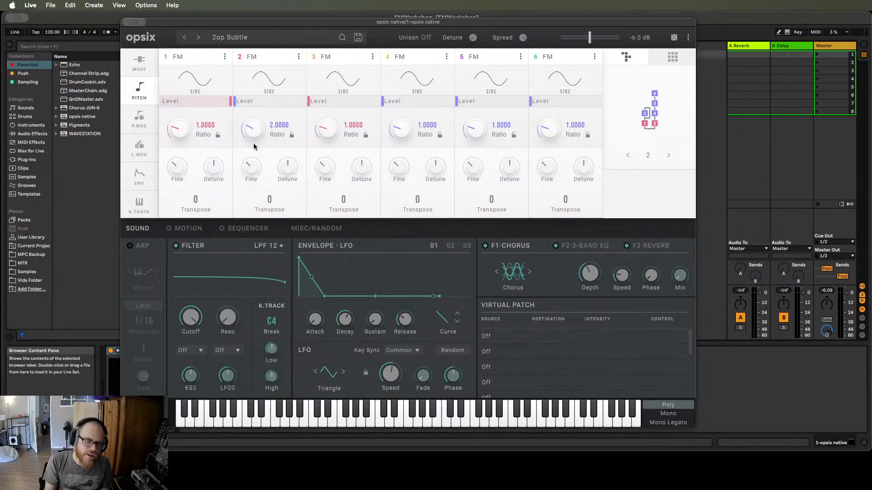
drag(253, 137, 253, 129)
double_click(253, 129)
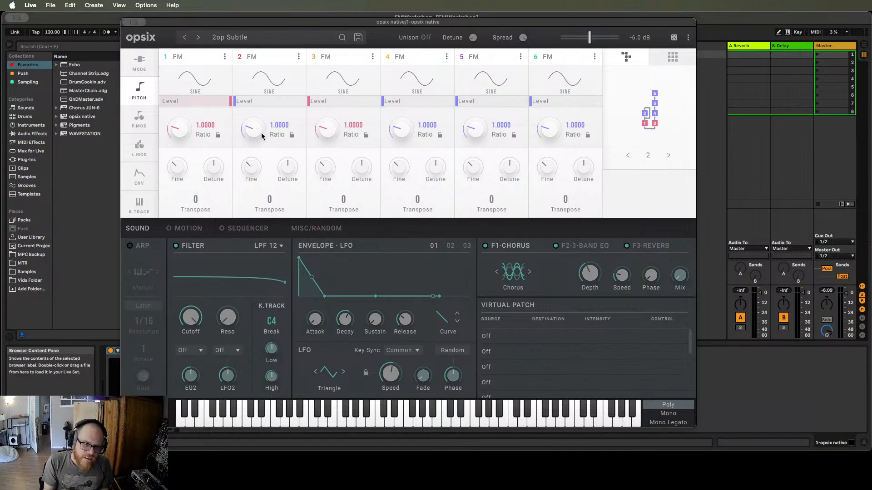
Try operator 2's pitch ratio at 3.0000 and 4.0000, and return it to 1.0000.
mouse_move(260, 133)
mouse_down()
mouse_move(258, 117)
mouse_move(255, 137)
mouse_move(257, 126)
mouse_up()
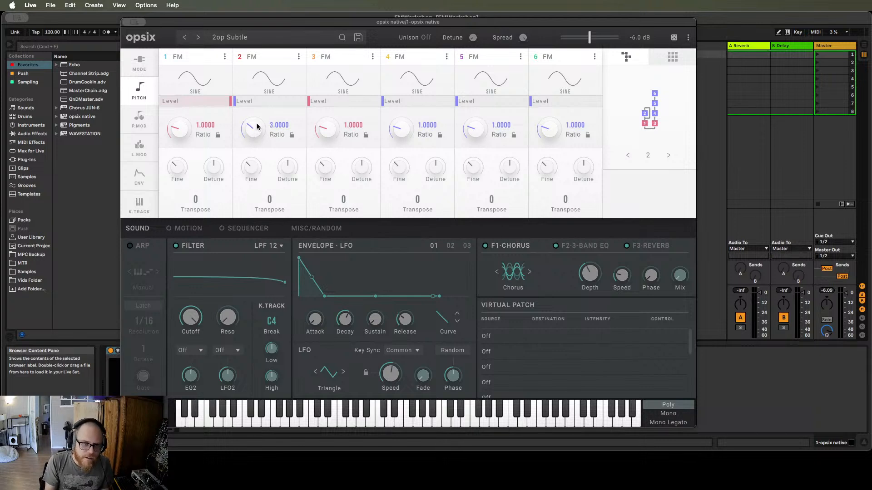
drag(258, 125, 258, 123)
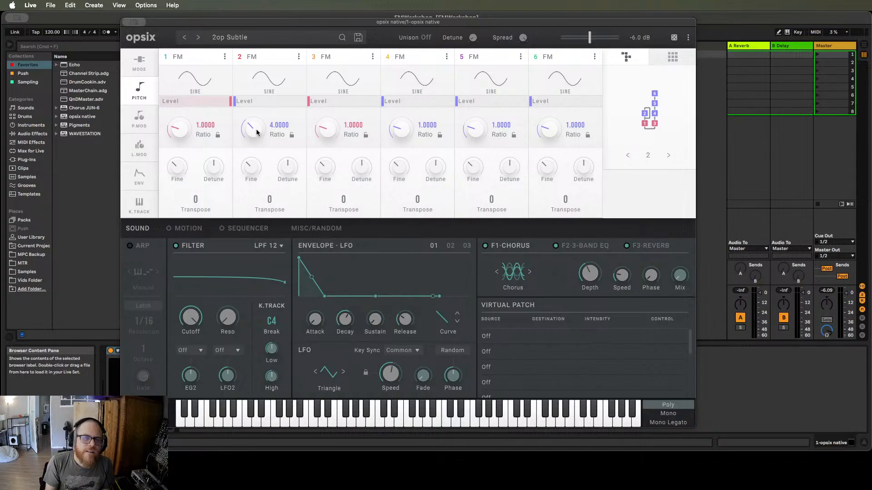
mouse_move(256, 145)
mouse_down()
mouse_move(250, 127)
mouse_move(259, 123)
mouse_move(254, 144)
mouse_move(258, 136)
mouse_up()
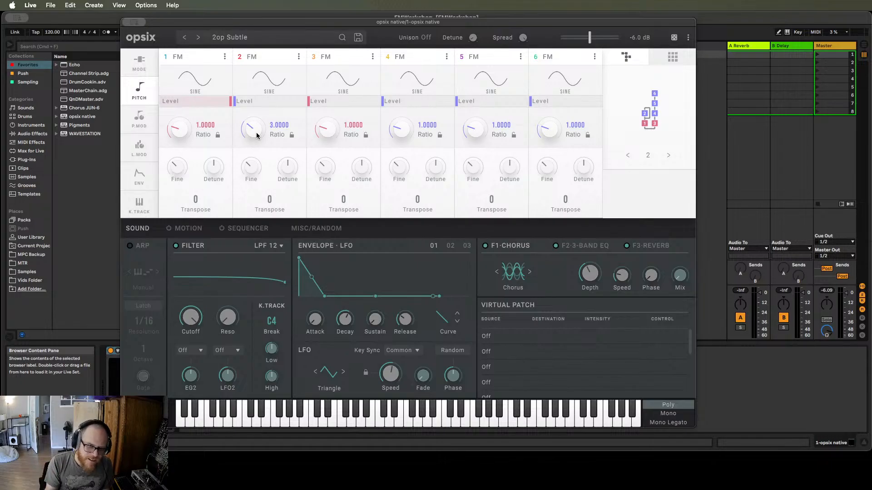
drag(257, 135, 255, 145)
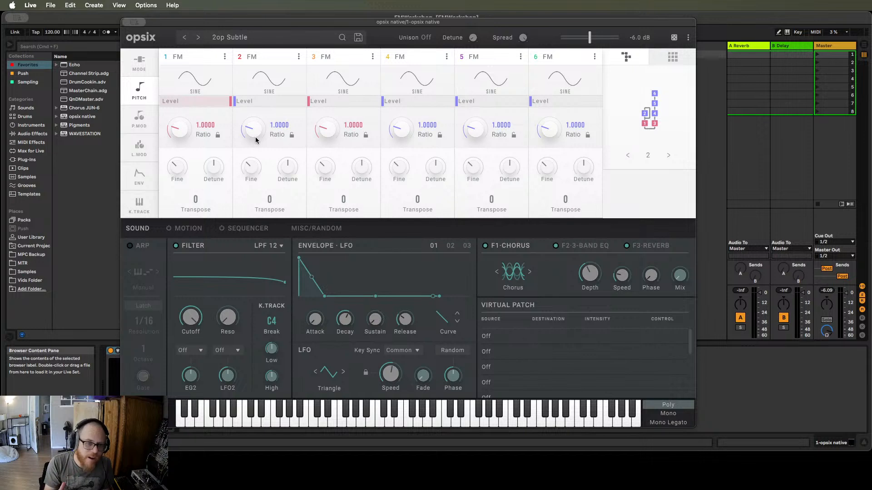
drag(256, 170, 254, 170)
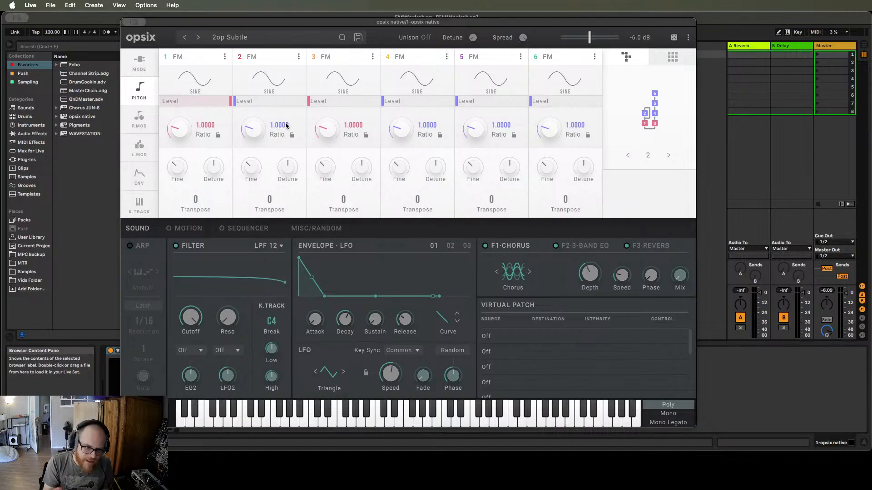
Try operator 2 in Fixed frequency mode with different frequencies, and switch it back to Ratio.
click(291, 135)
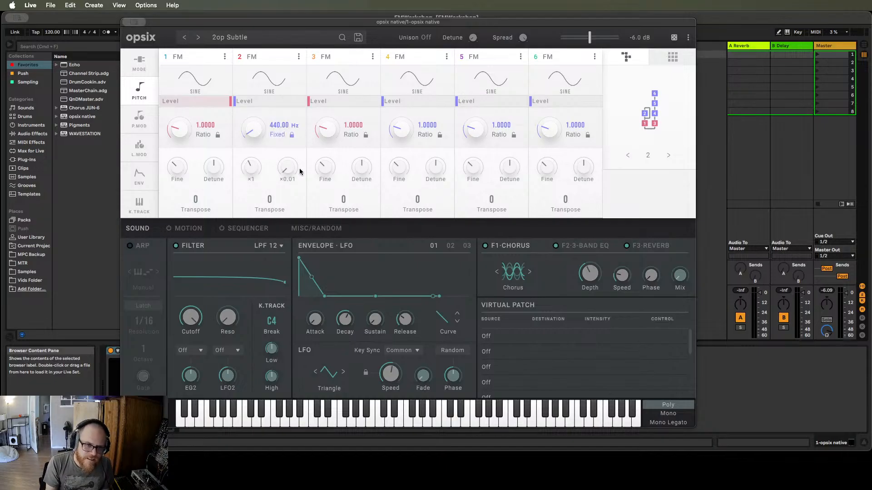
drag(252, 132, 249, 159)
click(292, 136)
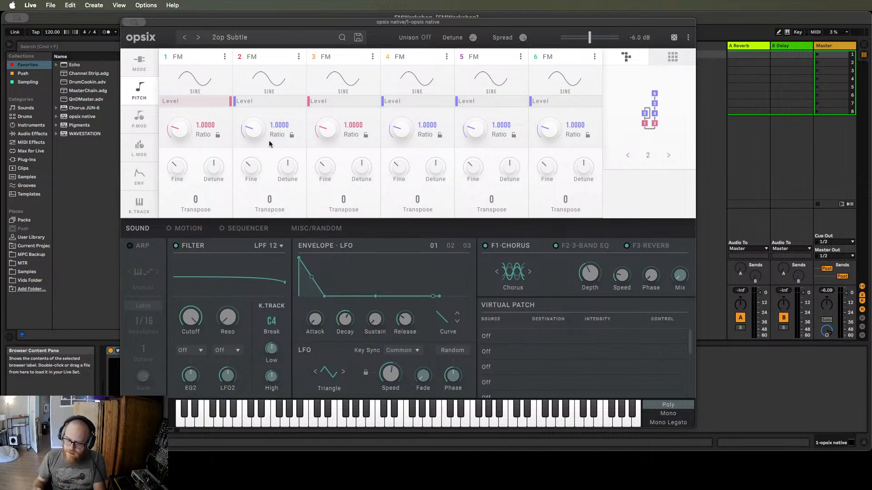
Examine the levels of operators 1 and 2 and the operators' mode, pitch, level modulation and envelope settings.
drag(207, 102, 250, 108)
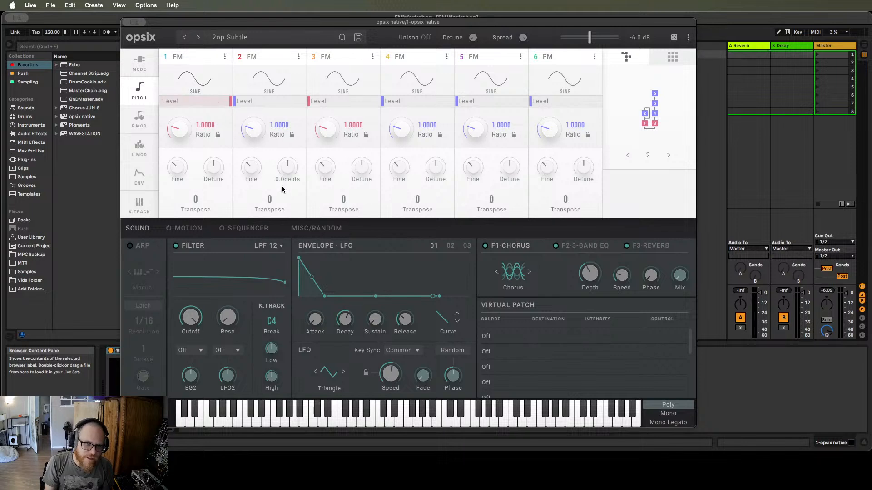
click(139, 176)
click(139, 91)
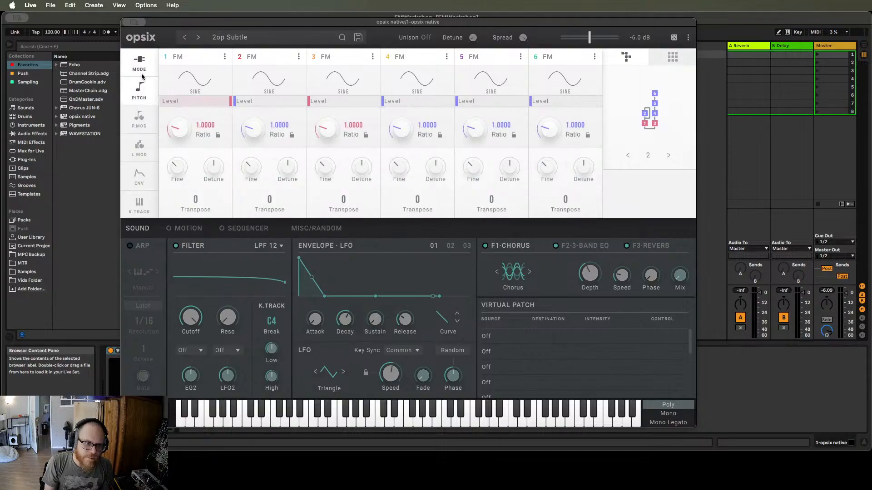
click(142, 61)
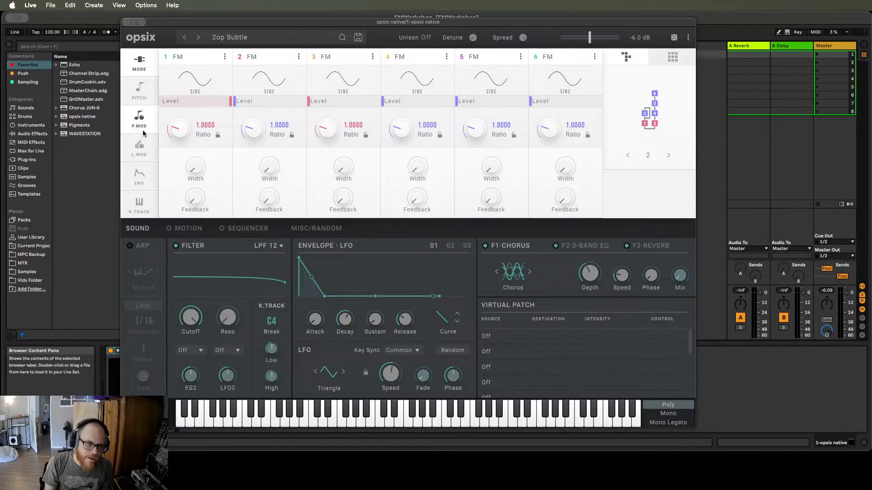
click(139, 91)
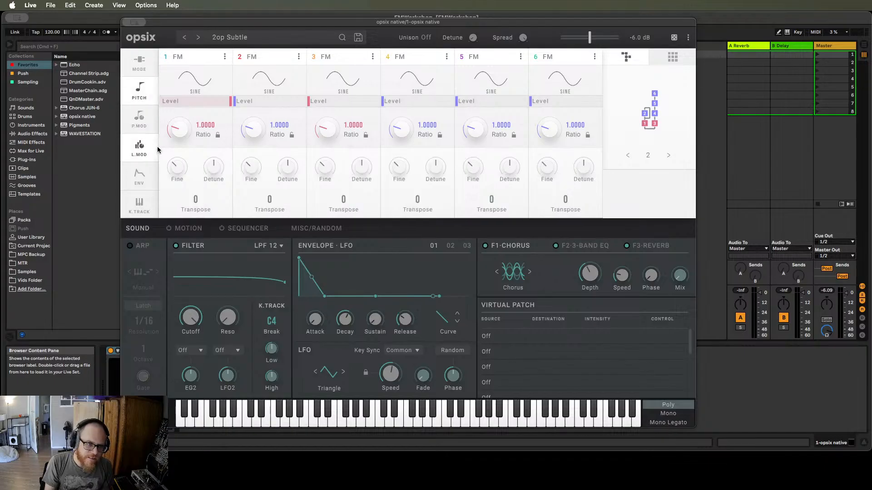
click(144, 154)
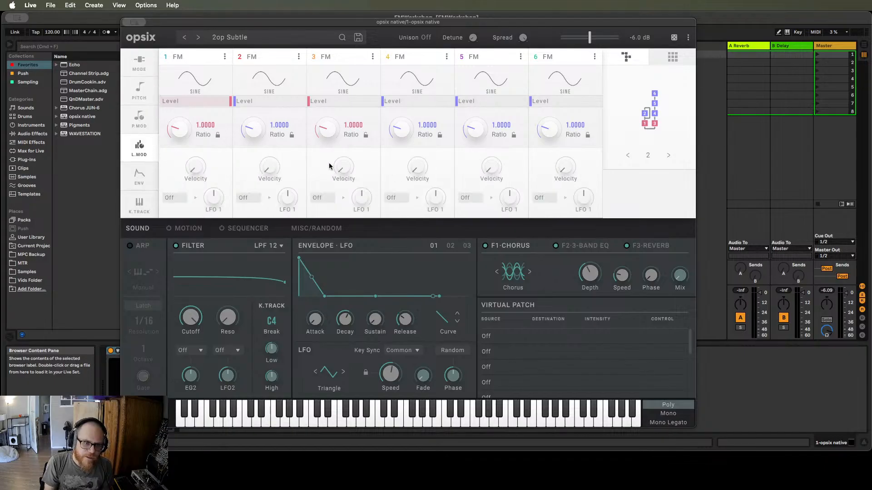
drag(205, 102, 264, 105)
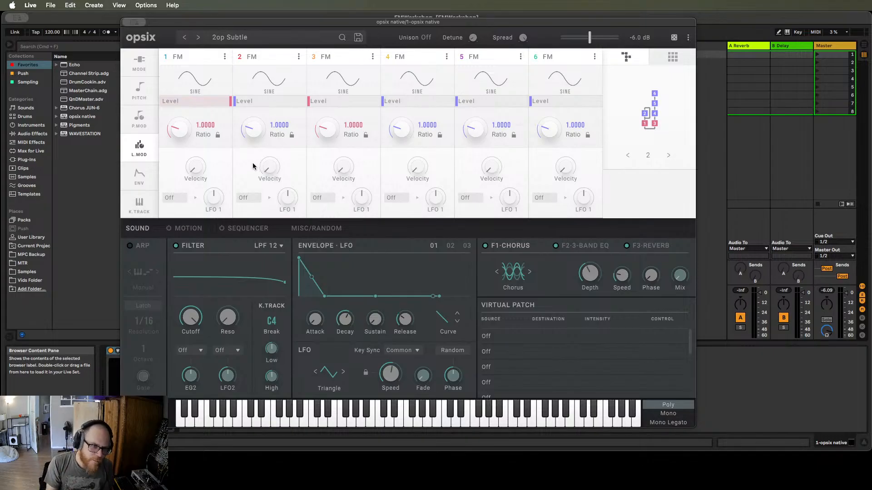
click(139, 176)
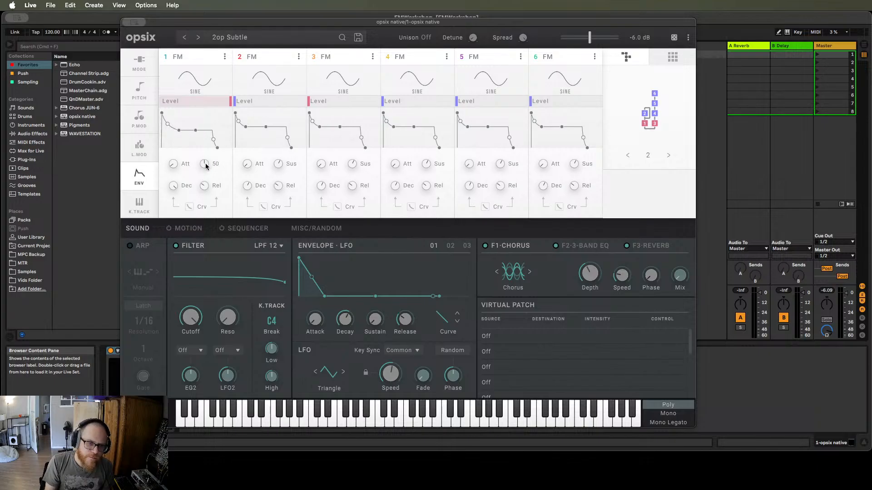
mouse_move(209, 184)
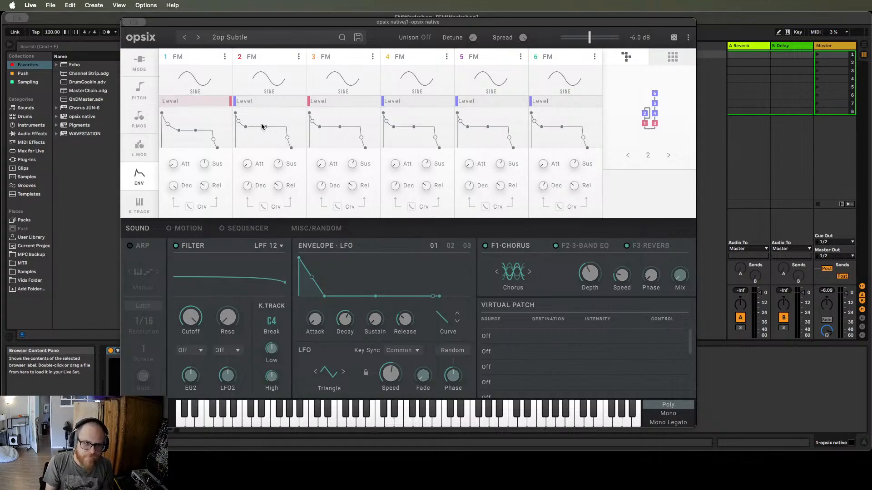
Shorten operator 1's envelope decay, and sweep operator 2's level up to 100% and back to 0%.
mouse_move(174, 186)
drag(175, 186, 181, 236)
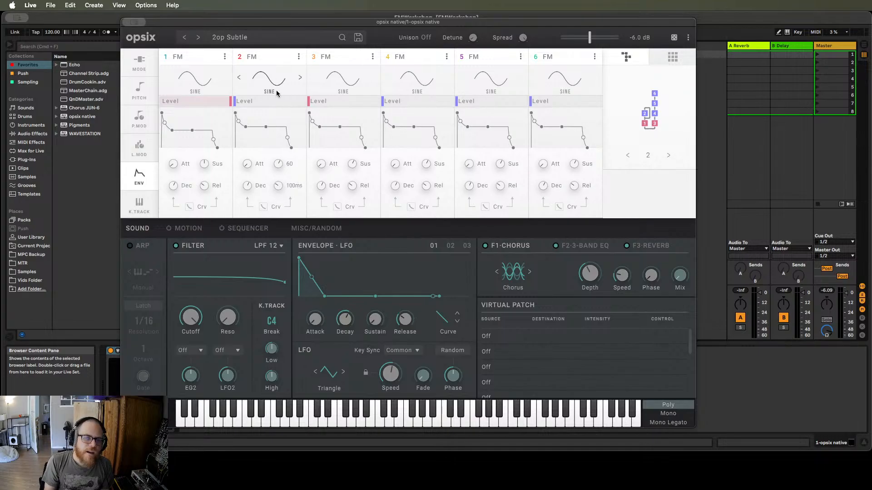
mouse_move(247, 101)
mouse_down()
mouse_move(294, 106)
mouse_move(234, 105)
mouse_move(317, 109)
mouse_move(244, 102)
mouse_move(306, 106)
mouse_move(231, 109)
mouse_move(306, 105)
mouse_move(230, 106)
mouse_move(241, 101)
mouse_up()
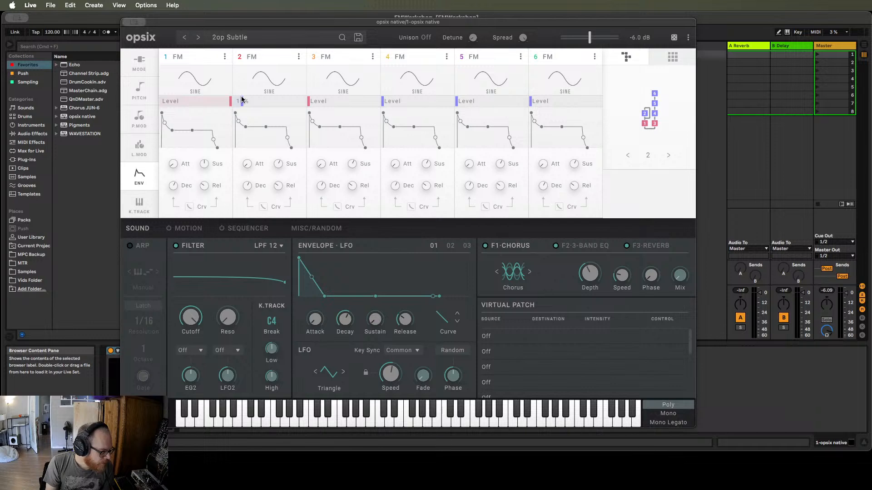
drag(241, 99, 322, 106)
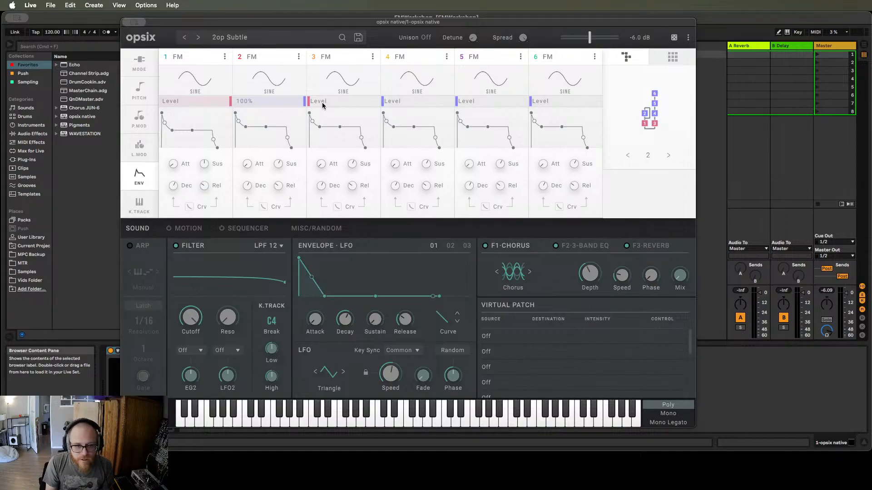
drag(322, 106, 215, 101)
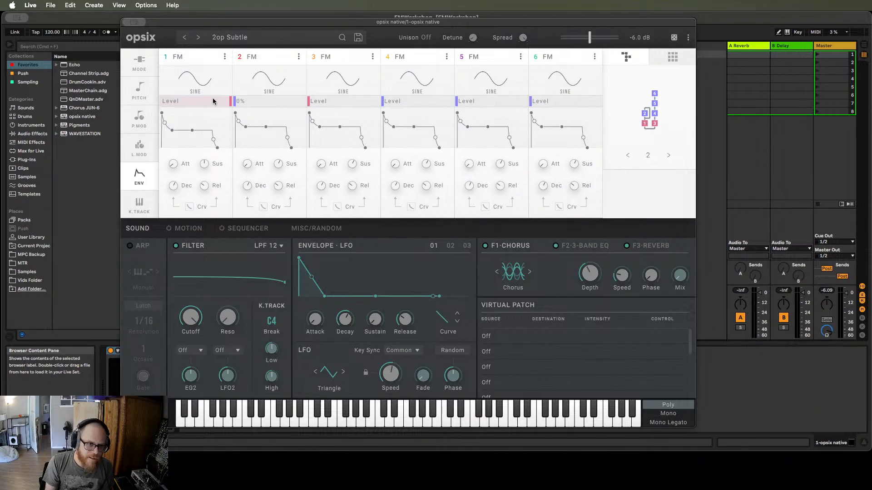
drag(213, 101, 212, 97)
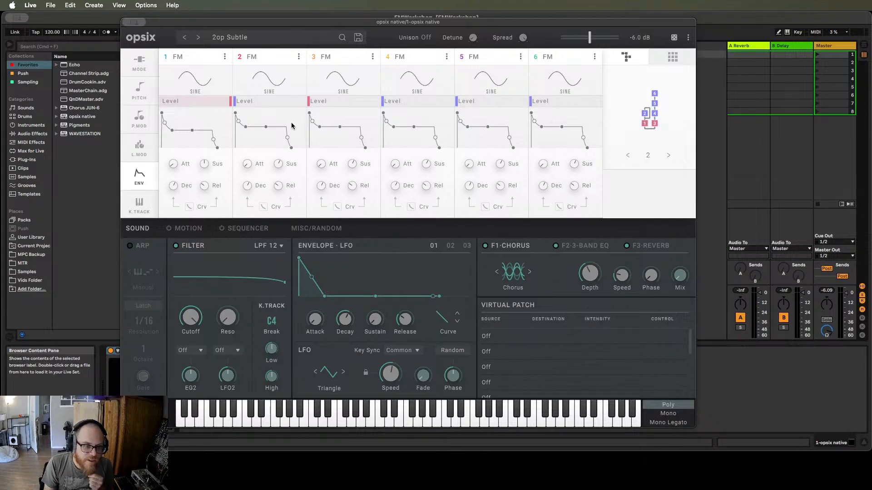
With the operators' mode settings shown, try operator 2's level at 100% and return it to 0%.
click(141, 68)
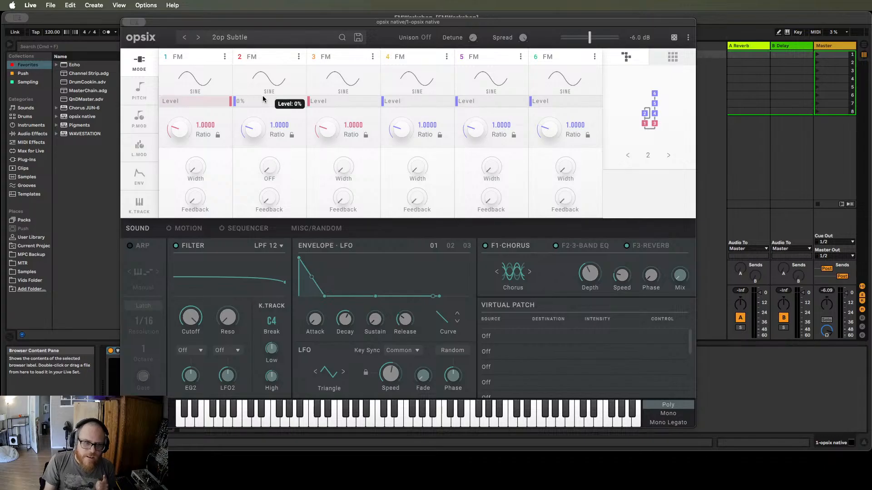
drag(236, 104, 320, 105)
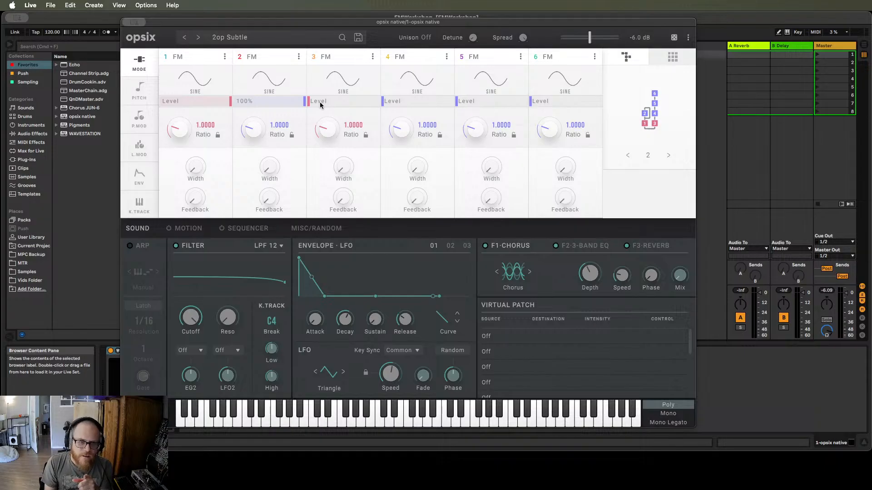
drag(320, 105, 218, 96)
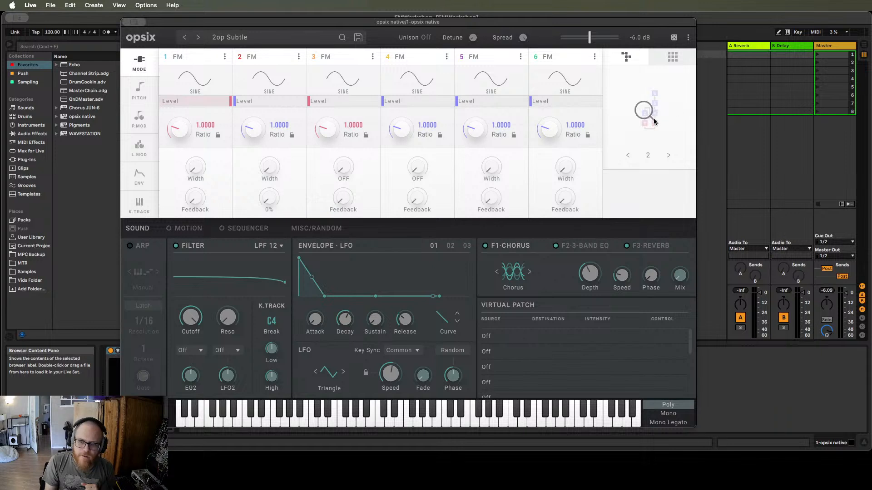
Look over the miscellaneous settings and the algorithm list without changing the algorithm, and turn operator 2's feedback down to 0%.
click(318, 228)
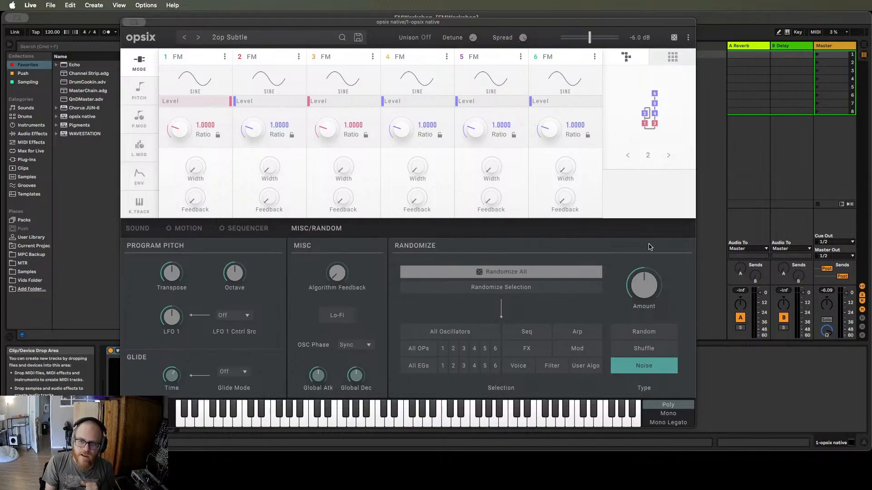
click(643, 108)
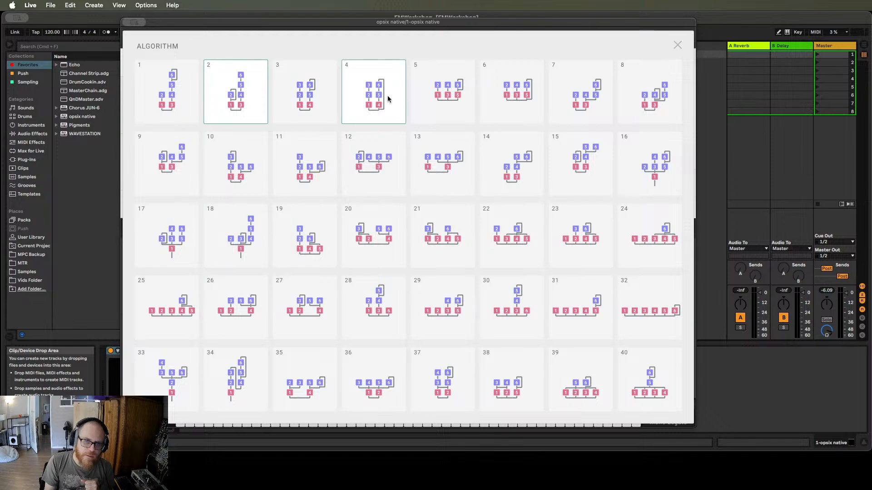
click(677, 45)
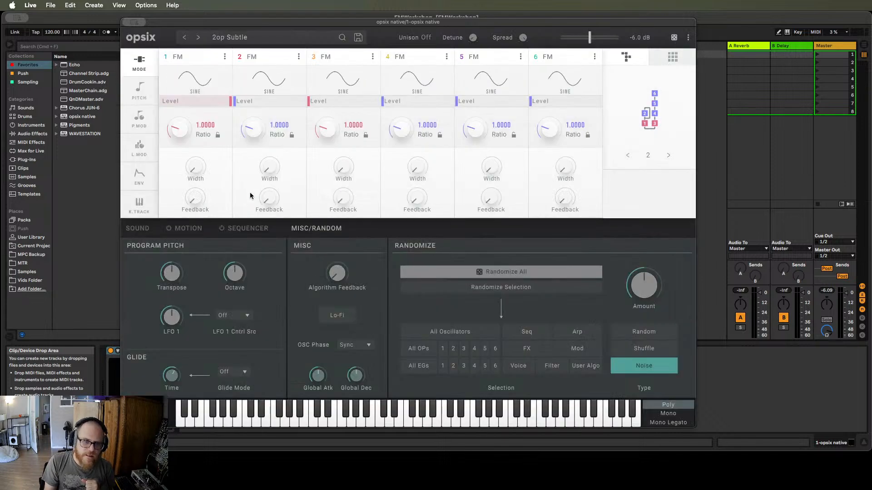
drag(276, 196, 275, 239)
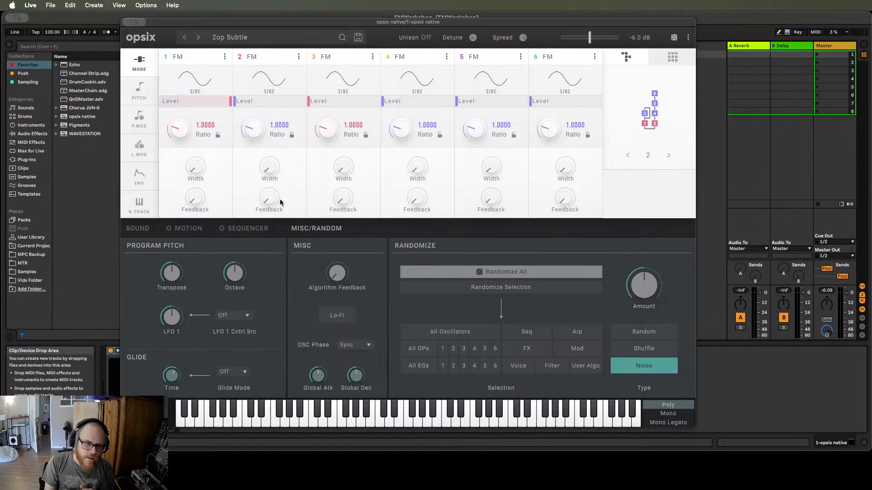
drag(268, 203, 263, 289)
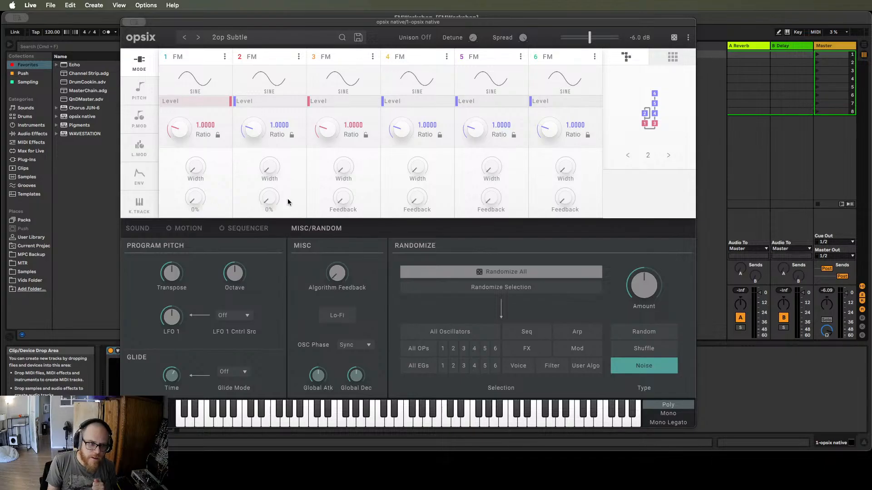
Set the envelopes of operators 1 and 2 to full sustain with a very short decay.
click(139, 176)
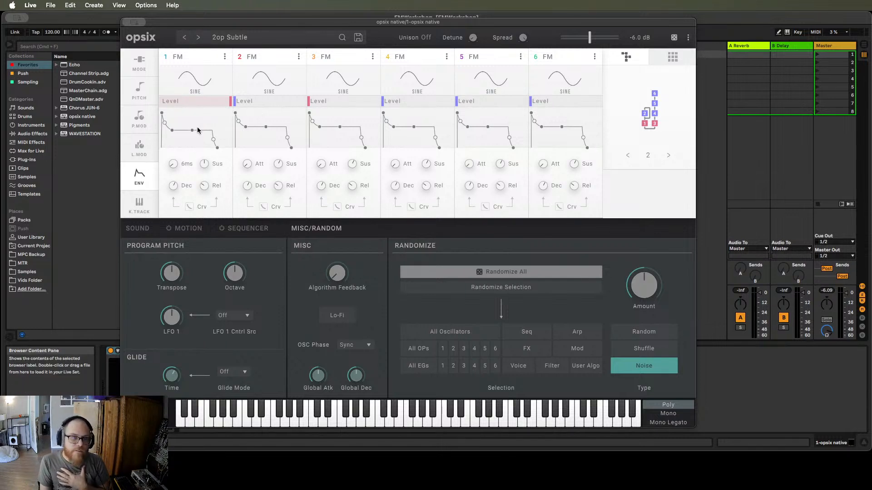
drag(193, 130, 192, 91)
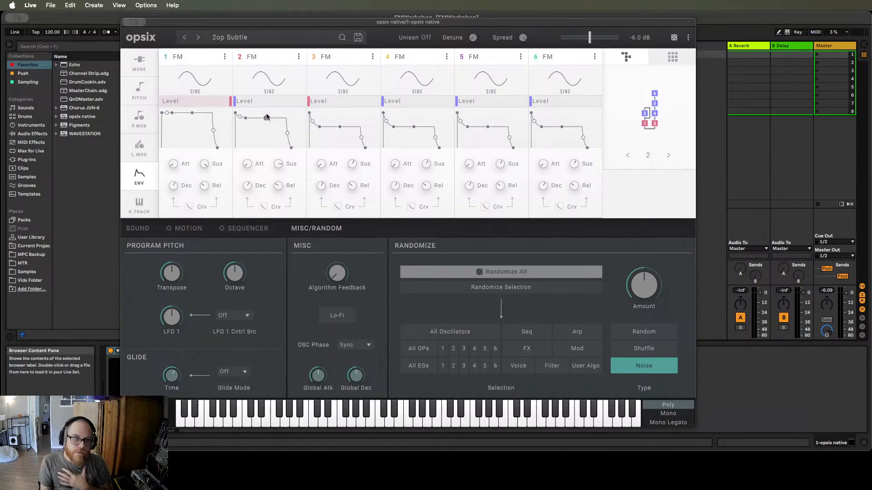
drag(249, 184, 254, 255)
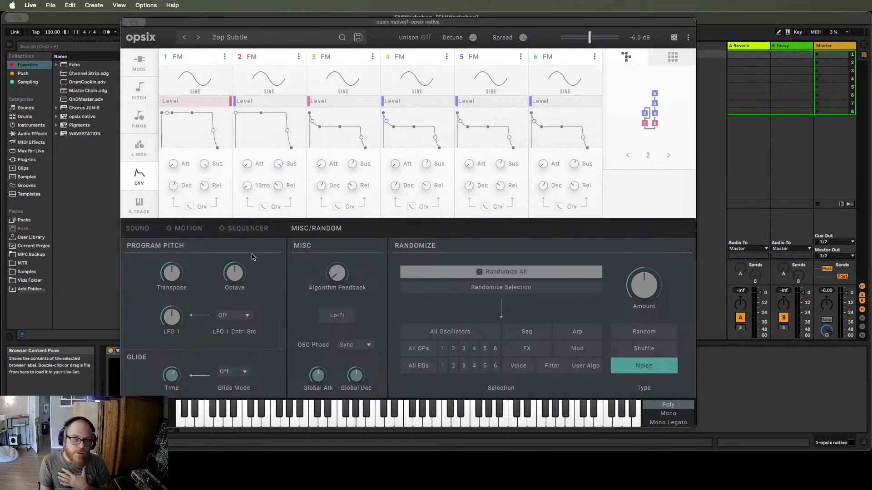
drag(173, 186, 191, 281)
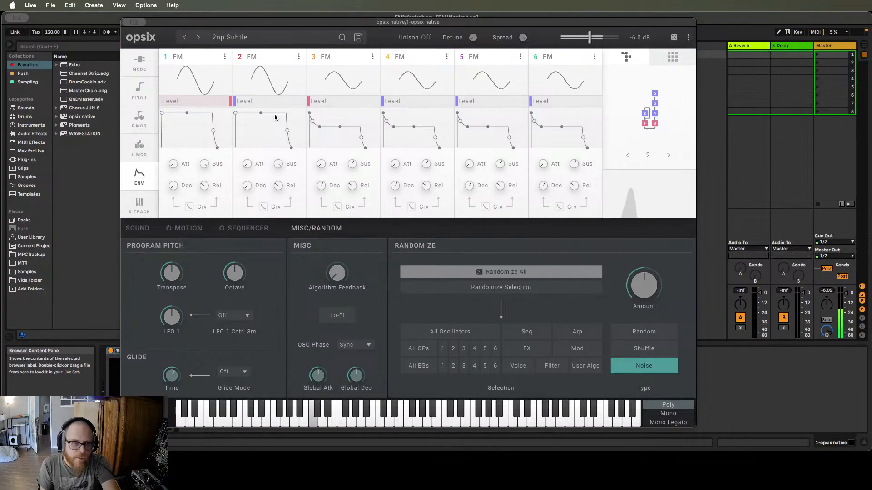
Sweep operator 2's level in stages from 0% through 63% to 100%, and bring it down to 61%.
mouse_move(236, 103)
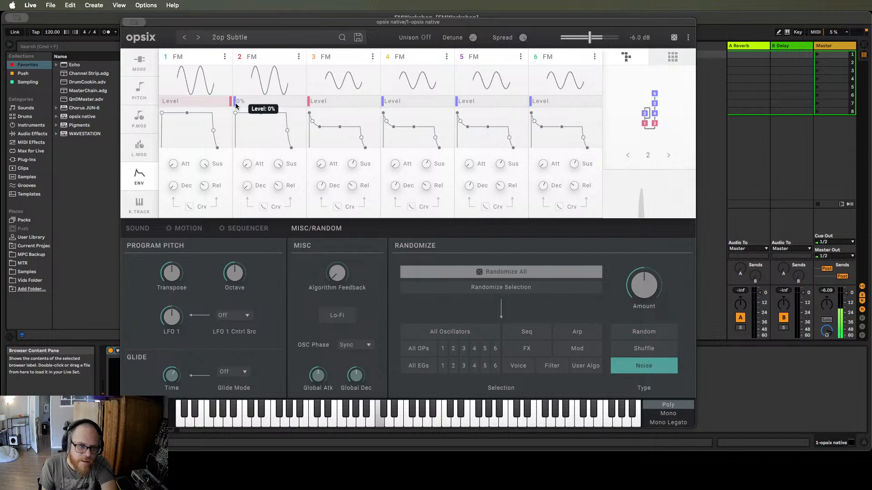
click(235, 105)
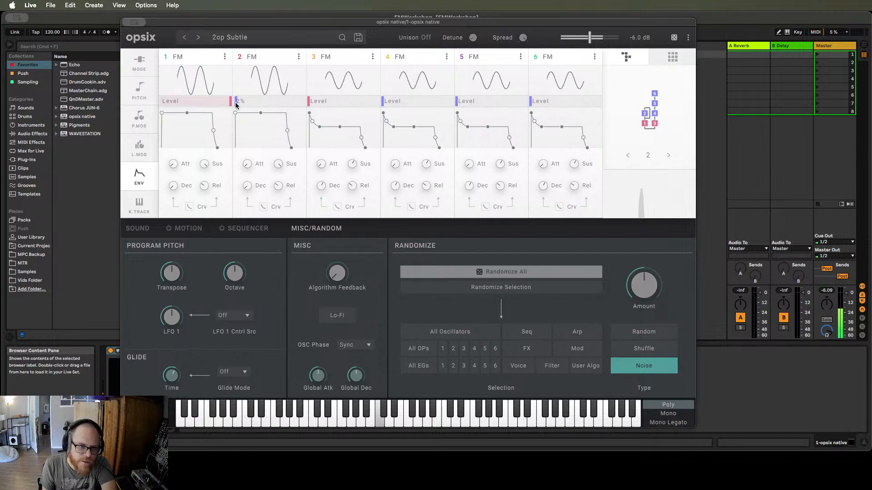
drag(235, 105, 249, 105)
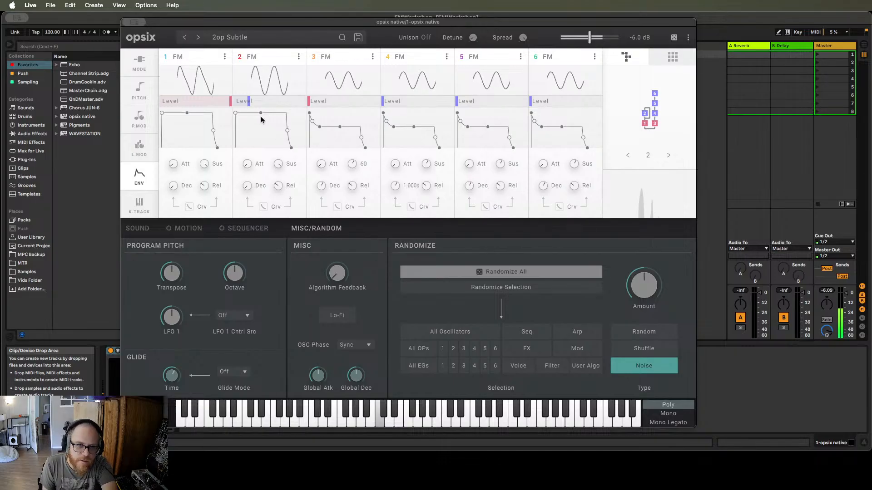
drag(249, 106, 279, 108)
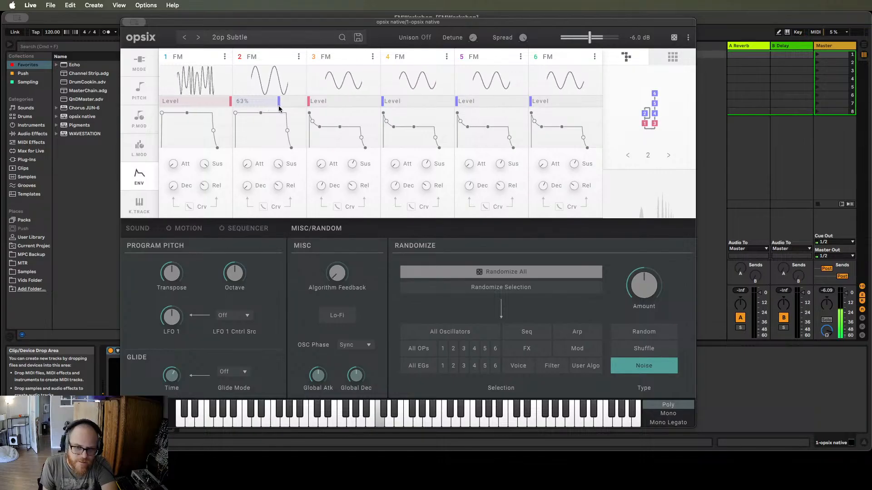
drag(279, 108, 312, 111)
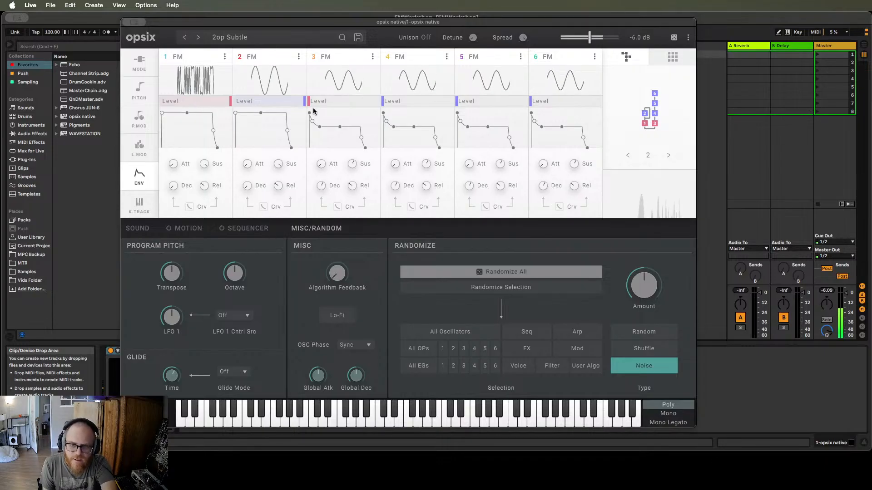
drag(304, 101, 276, 106)
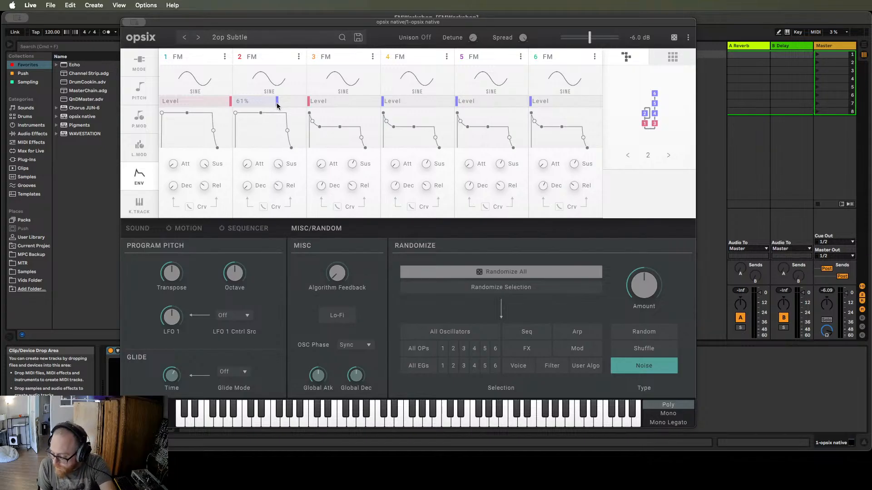
Give operator 2's envelope a slow attack, low sustain and a decay of about 4.5 s, and set its level to 51%.
drag(277, 106, 280, 144)
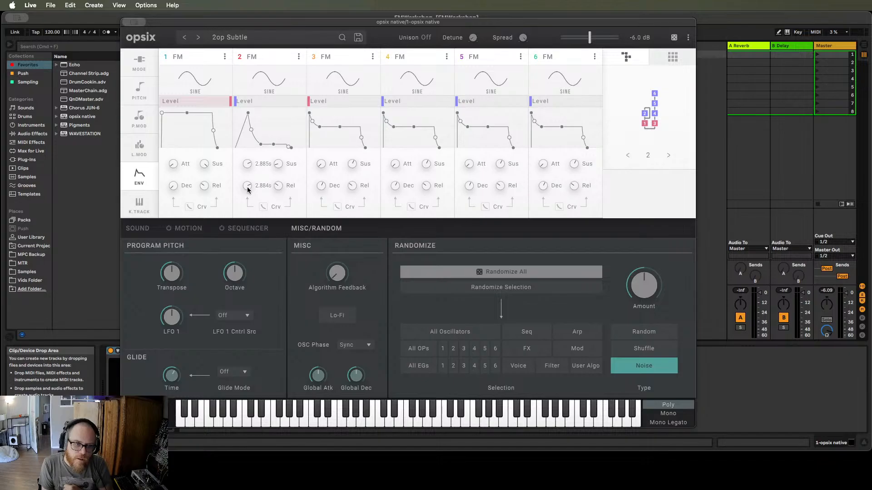
drag(248, 114, 254, 114)
drag(247, 164, 248, 182)
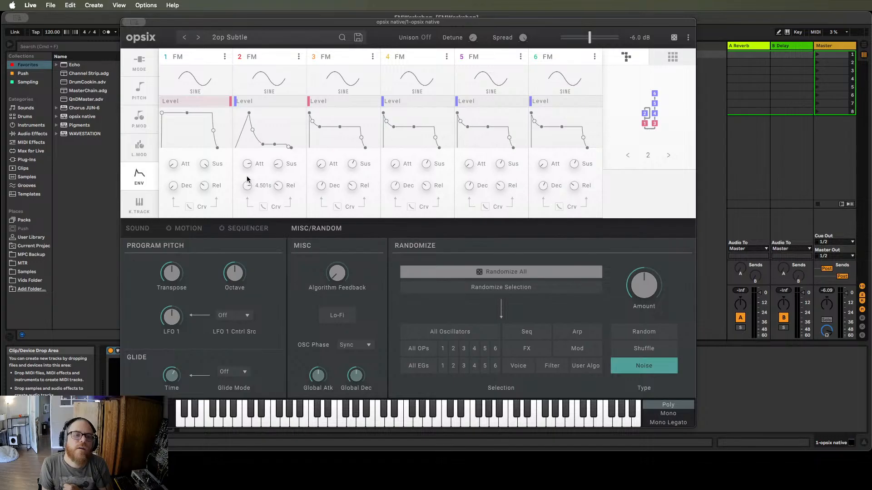
drag(252, 104, 270, 102)
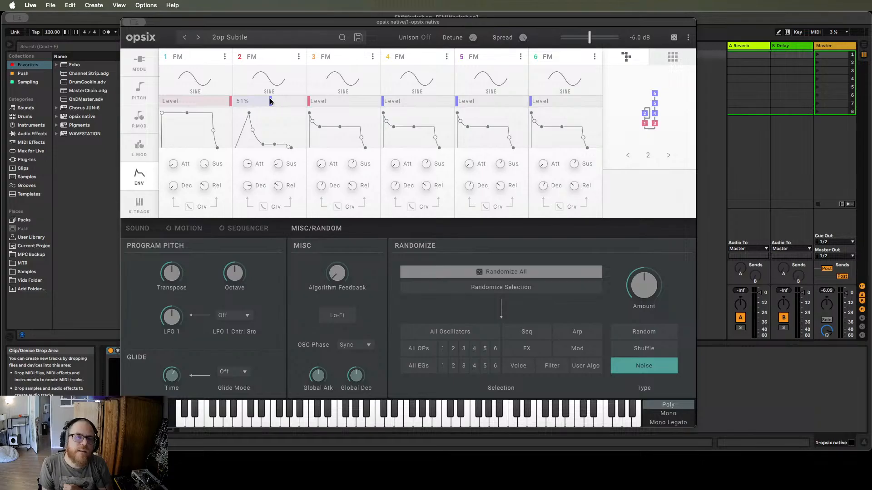
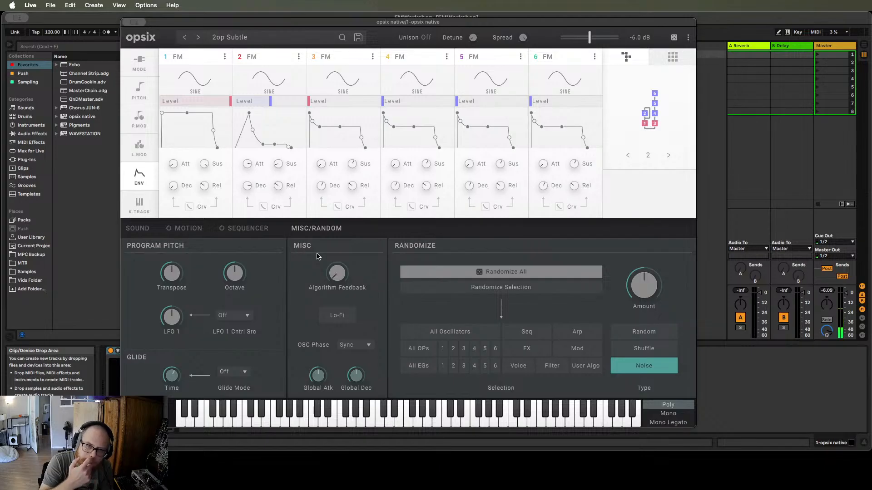
Return operator 2's envelope to a fast attack and full sustain, and lower its level to 0%.
mouse_move(284, 165)
drag(275, 144, 199, 111)
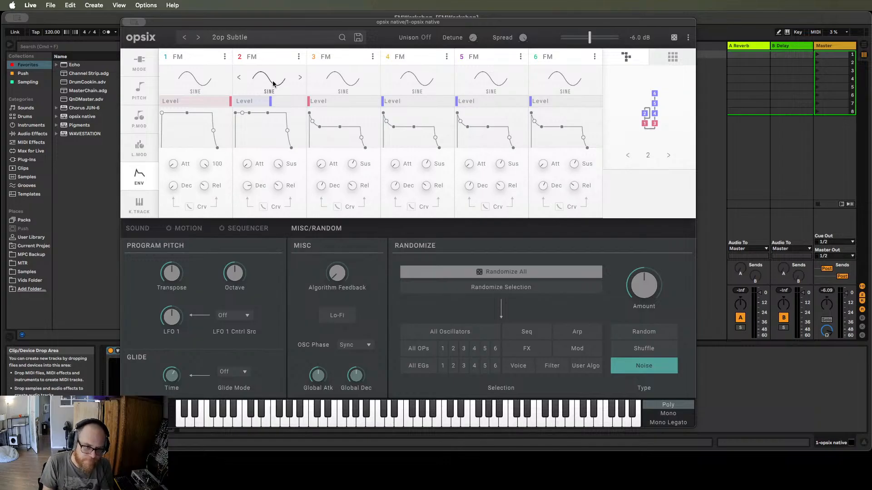
drag(272, 101, 230, 101)
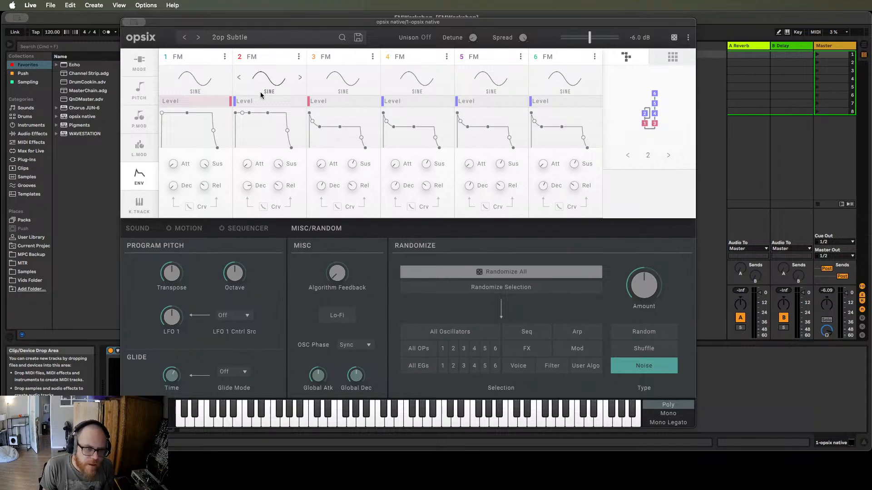
Set operator 2's pitch ratio to 2.0000, try its level at 51%, 49% and 45%, and return the level to 0%.
click(139, 90)
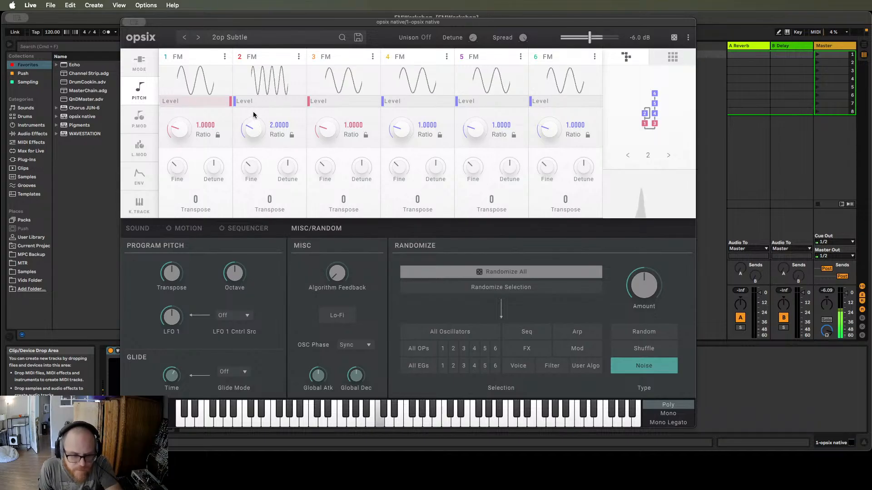
drag(234, 101, 264, 104)
mouse_move(264, 103)
mouse_down()
mouse_move(243, 104)
mouse_move(299, 108)
mouse_move(250, 104)
mouse_move(269, 107)
mouse_up()
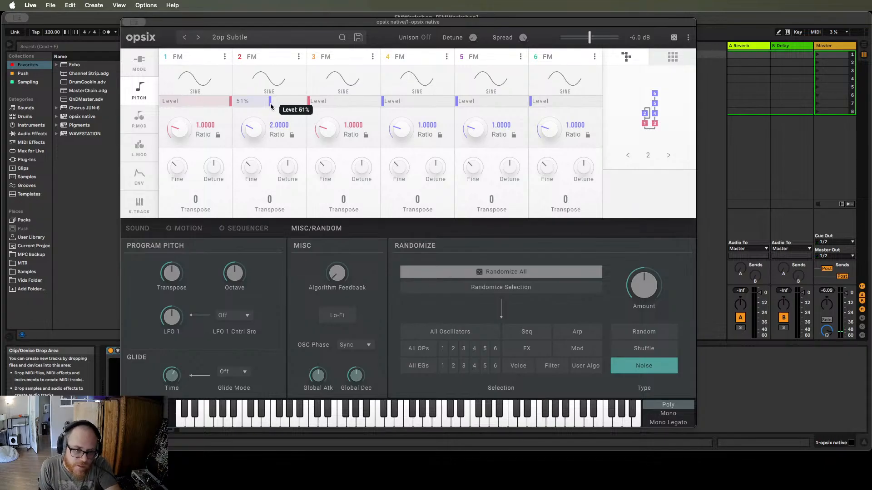
mouse_move(270, 106)
mouse_down()
mouse_move(252, 105)
mouse_move(268, 101)
mouse_up()
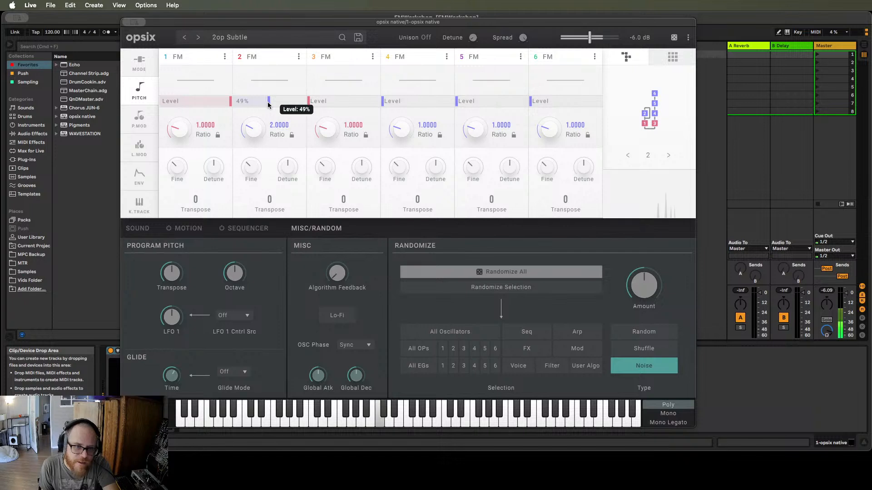
drag(268, 105, 267, 106)
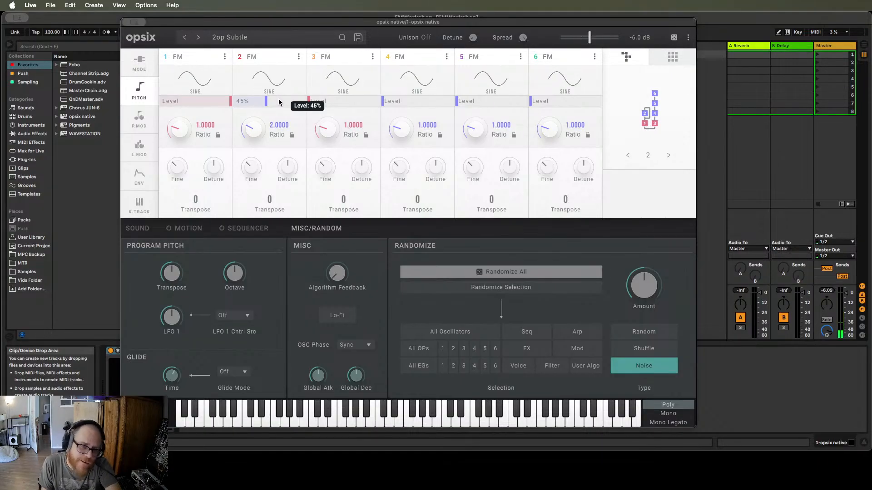
drag(267, 100, 225, 110)
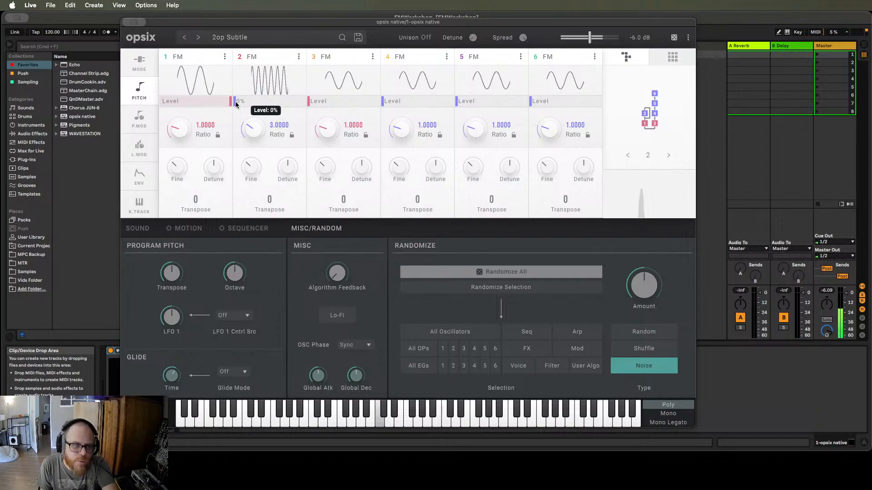
Try operator 2 at pitch ratios 3.0000, 4.0000 and 5.0000, sweeping its level up and back to 0% at each.
mouse_move(236, 104)
mouse_down()
mouse_move(306, 107)
mouse_move(234, 110)
mouse_up()
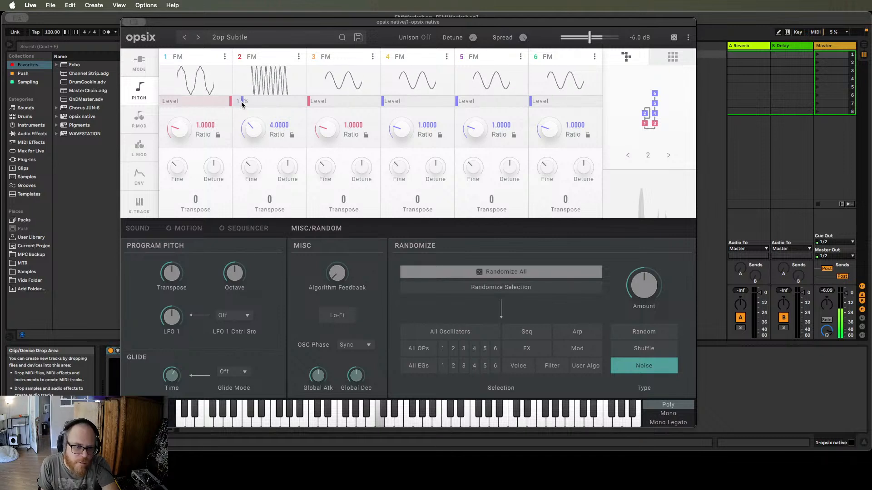
drag(254, 104, 287, 108)
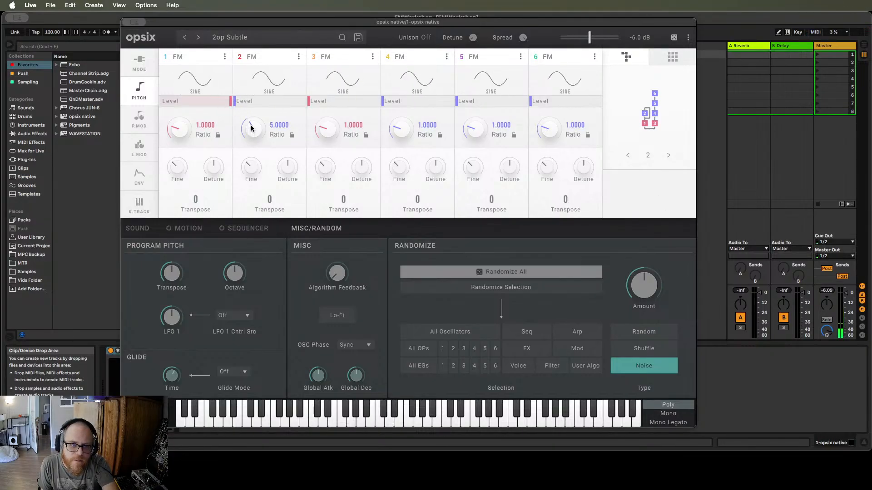
click(245, 106)
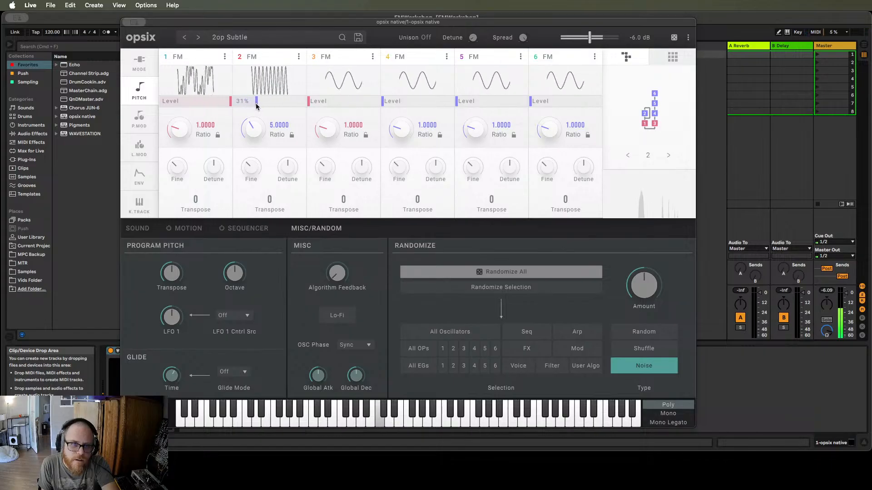
drag(261, 105, 237, 108)
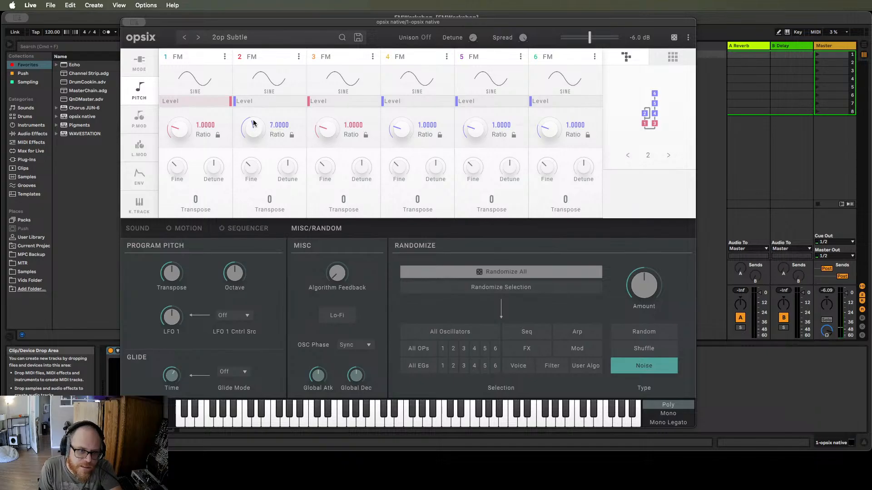
Set operator 2's pitch ratio to 7.0000 and sweep its level up to 55%, down and up again.
drag(235, 101, 278, 108)
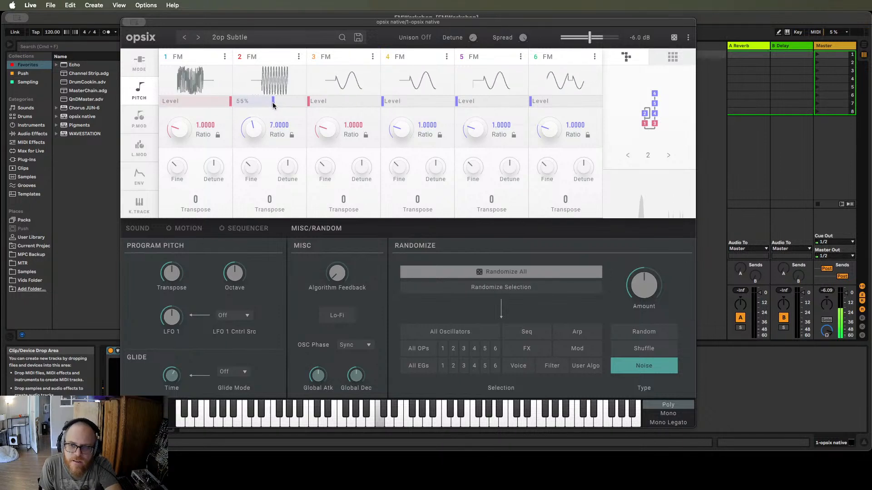
mouse_move(267, 104)
mouse_down()
mouse_move(295, 105)
mouse_move(280, 104)
mouse_move(288, 106)
mouse_up()
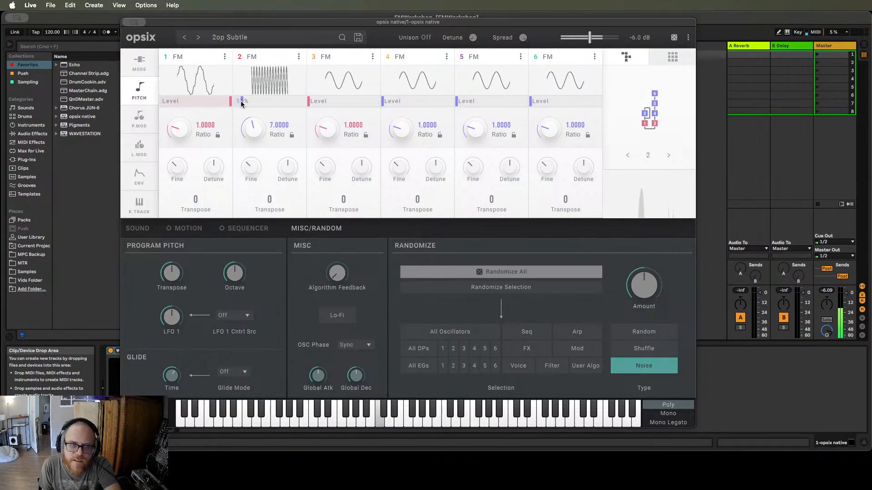
drag(232, 104, 272, 107)
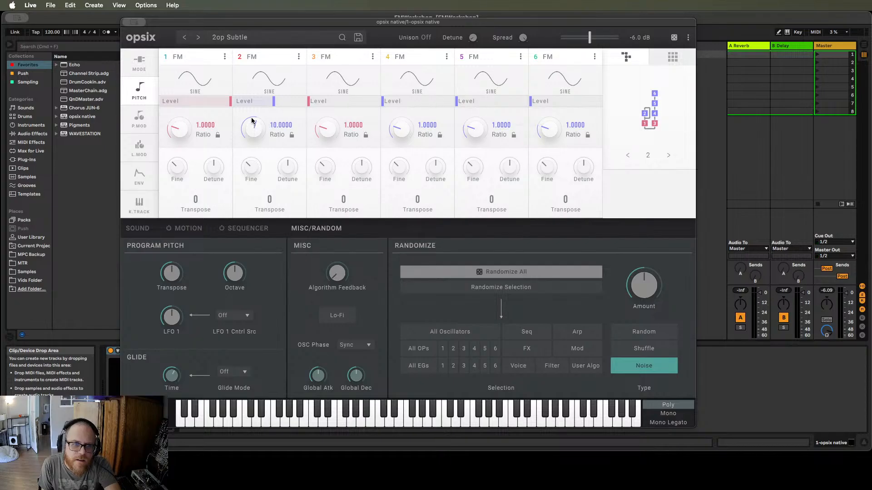
Try operator 2's pitch ratio at 10.0000, 16.0000 and 17.0000 with levels of 67% and 80%, and lower the level to 22%.
mouse_move(274, 104)
mouse_down()
mouse_move(247, 104)
mouse_move(292, 105)
mouse_move(261, 105)
mouse_move(281, 108)
mouse_up()
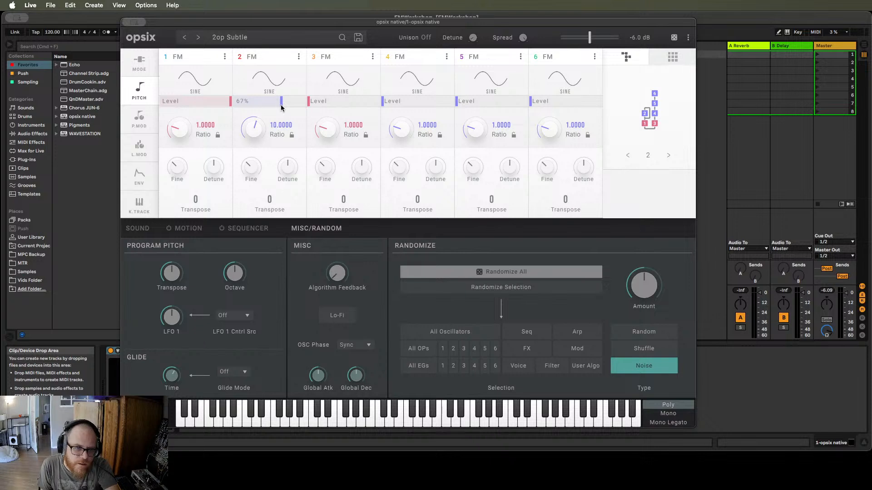
drag(279, 107, 259, 119)
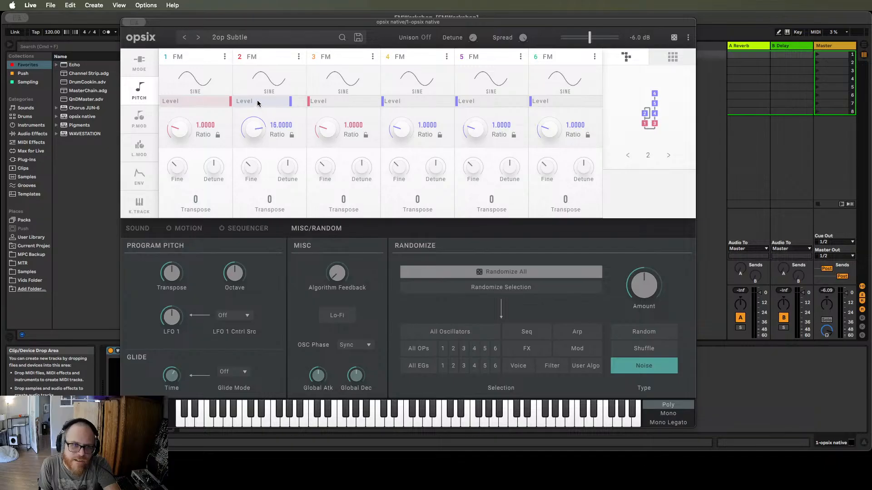
drag(256, 78, 257, 119)
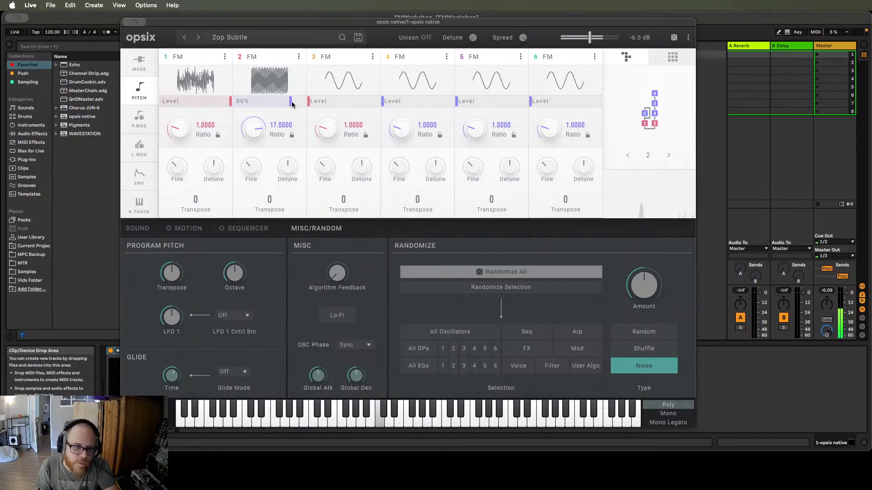
mouse_move(291, 100)
mouse_down()
mouse_move(264, 103)
mouse_move(302, 107)
mouse_move(260, 108)
mouse_up()
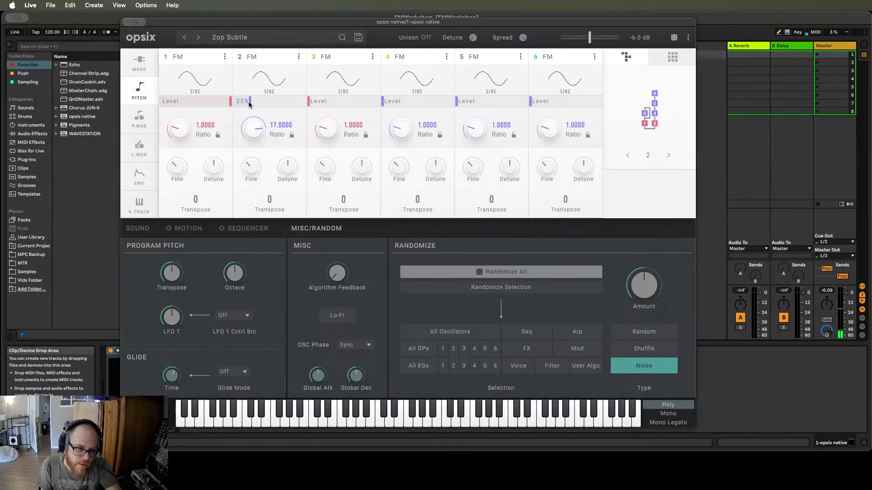
Raise operator 2's fine ratio to 1.07 and sweep its pitch ratio down through 15.9000 and 6.3600 to 2.1400.
mouse_move(257, 168)
drag(252, 168, 252, 164)
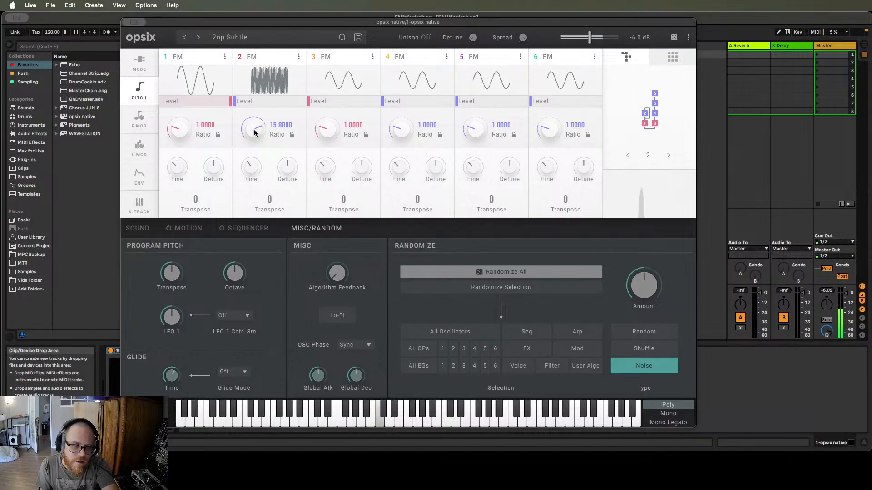
mouse_move(255, 130)
mouse_down()
mouse_move(259, 154)
mouse_move(292, 204)
mouse_move(256, 137)
mouse_up()
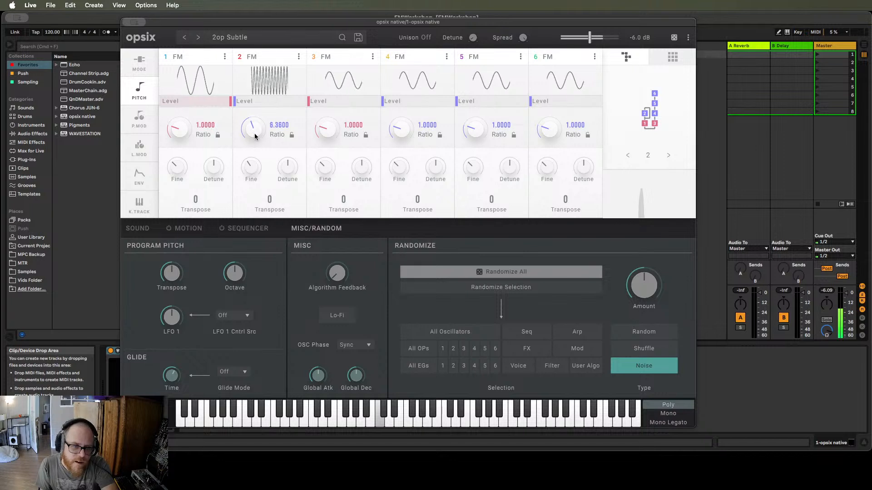
drag(254, 130, 254, 132)
mouse_move(251, 171)
scroll(252, 171, up, 1)
drag(253, 127, 254, 140)
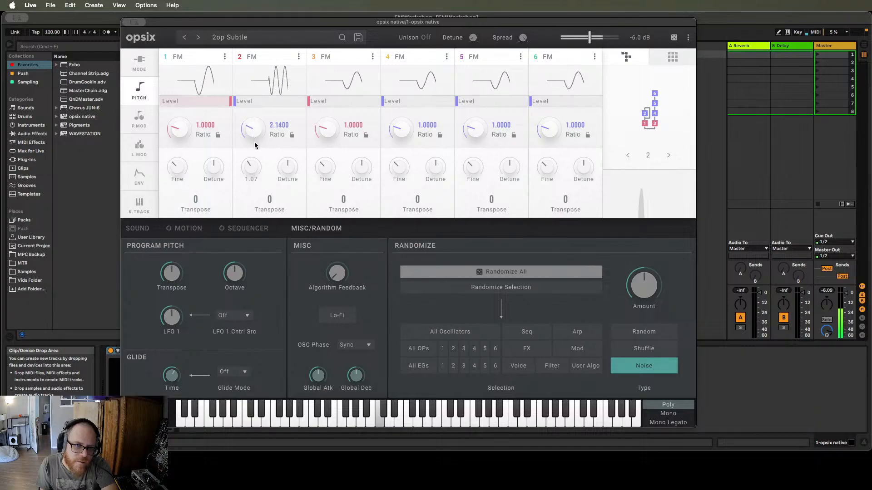
Sweep operator 2's level at the non-integer ratio and set its pitch ratio to 3.2100.
mouse_move(242, 108)
drag(243, 108, 279, 106)
drag(253, 133, 252, 131)
drag(279, 106, 288, 106)
mouse_move(253, 130)
mouse_down()
mouse_move(289, 106)
mouse_move(274, 105)
mouse_up()
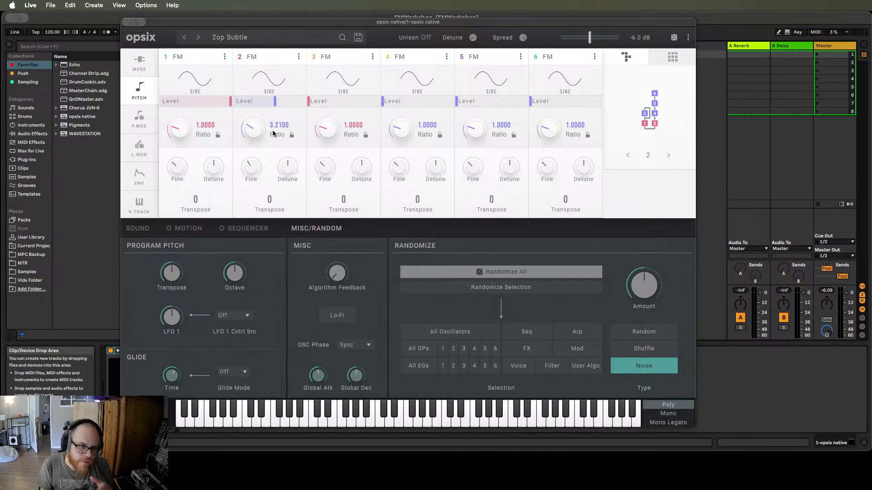
Try operator 2's fine ratio at 1.57 and 1.87 with its level up to 100%, and lower the fine ratio to 1.05.
scroll(251, 171, down, 1)
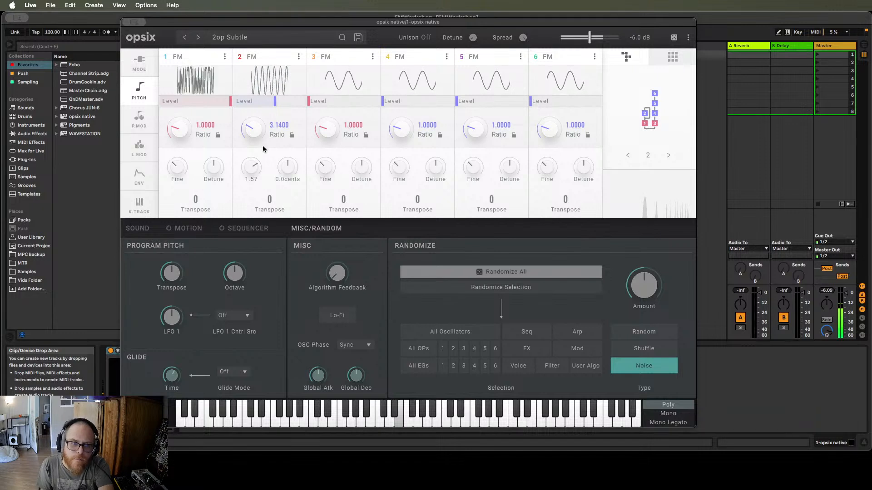
drag(252, 169, 249, 146)
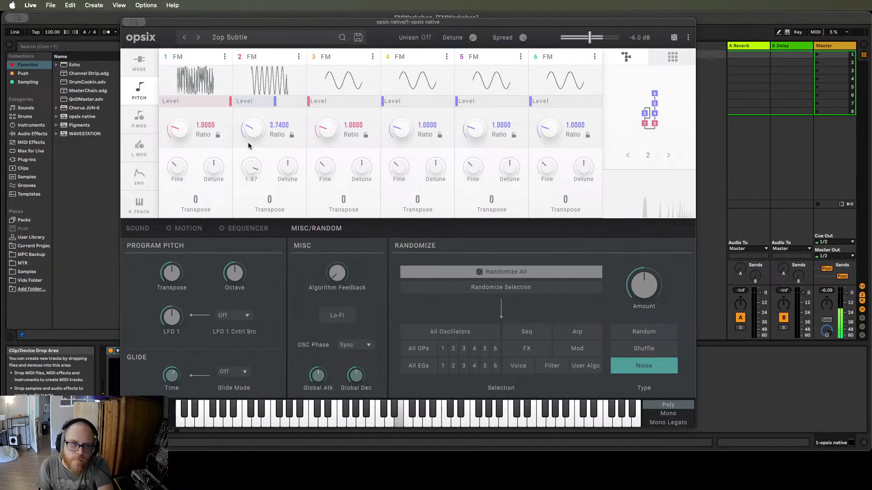
mouse_move(274, 102)
mouse_down()
mouse_move(302, 108)
mouse_move(273, 108)
mouse_move(289, 109)
mouse_up()
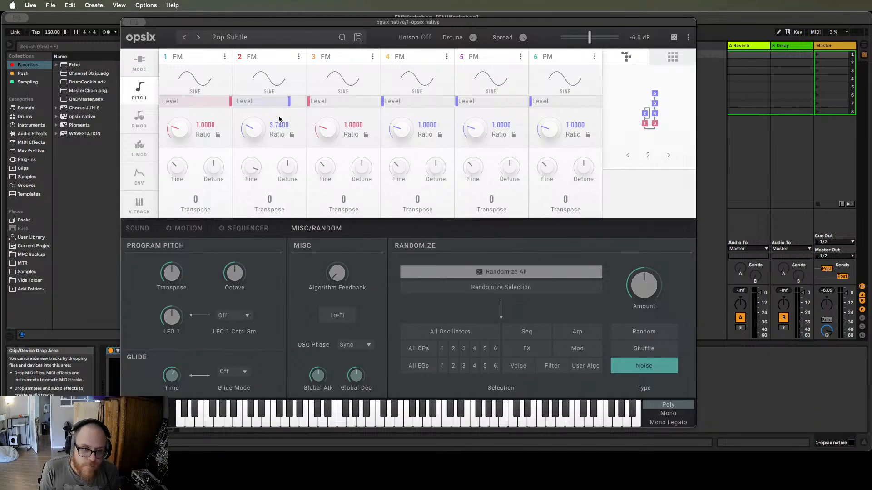
drag(290, 106, 296, 108)
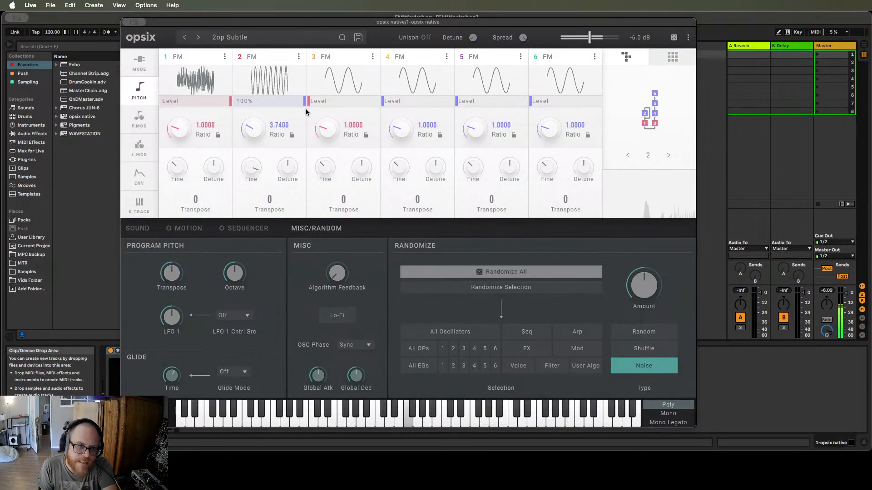
drag(306, 112, 256, 105)
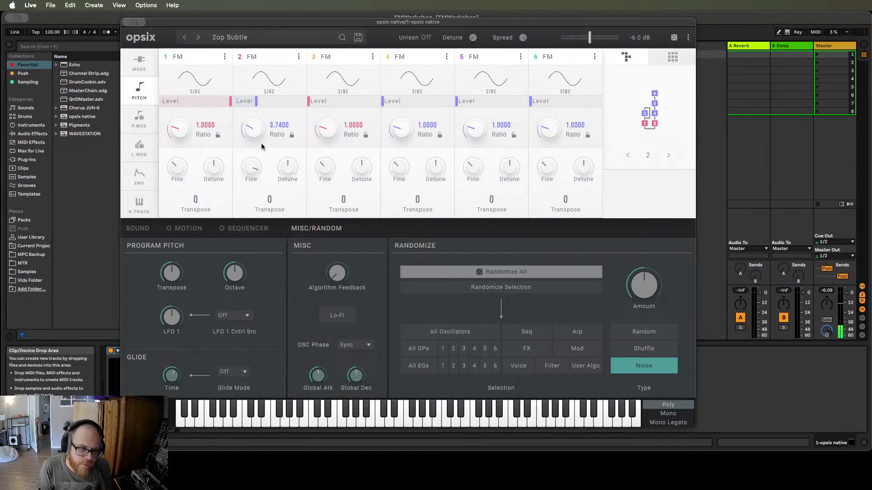
drag(249, 169, 261, 224)
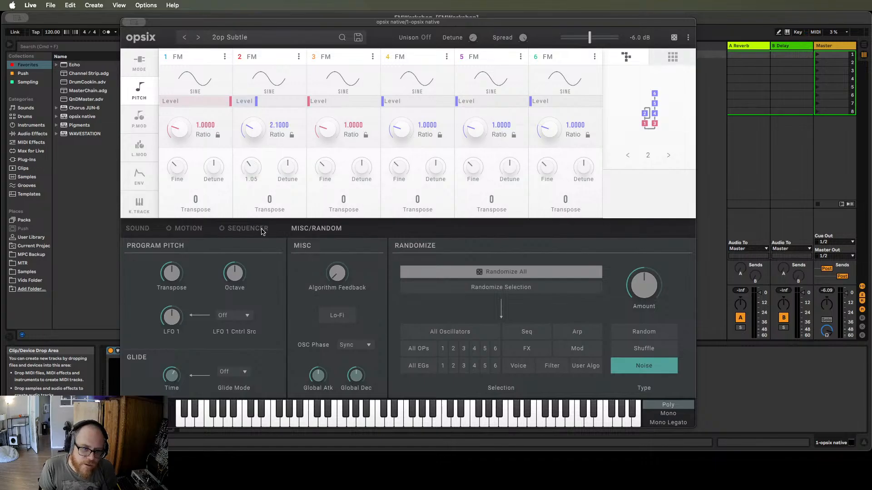
Switch operator 2 to a fixed pitch of 2340.00 Hz and raise its level through 74% to 76%.
click(288, 135)
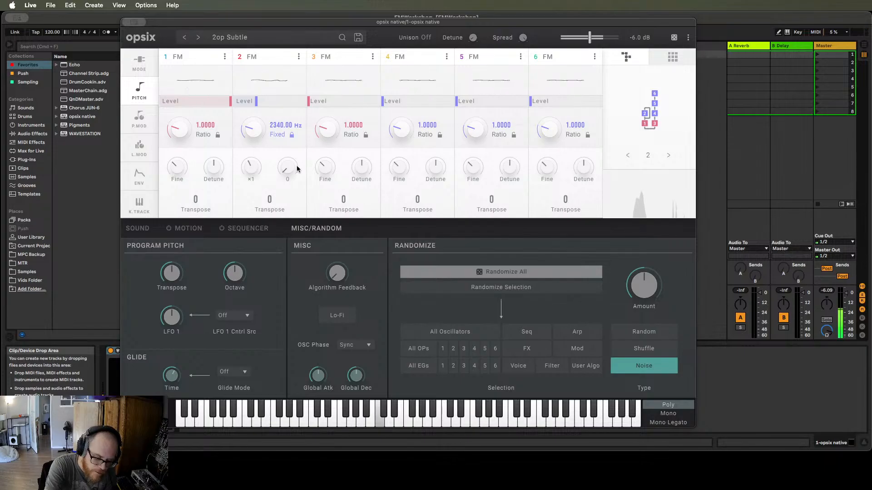
drag(257, 102, 286, 102)
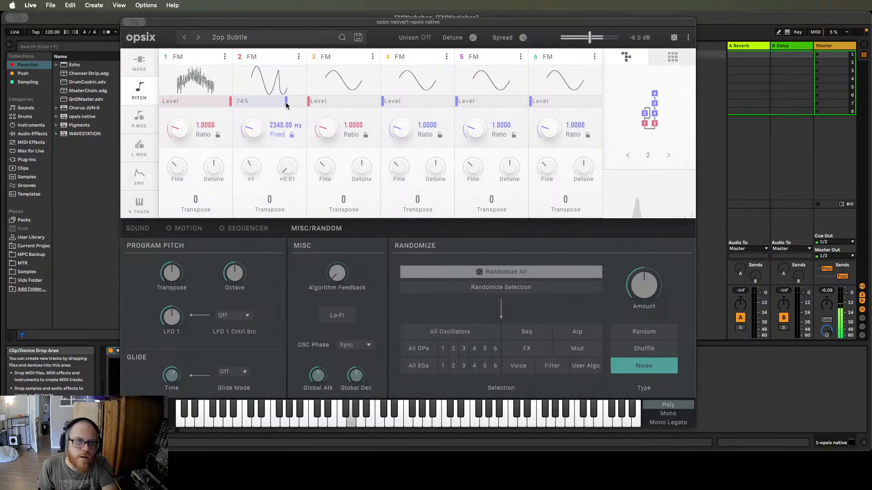
drag(286, 102, 287, 103)
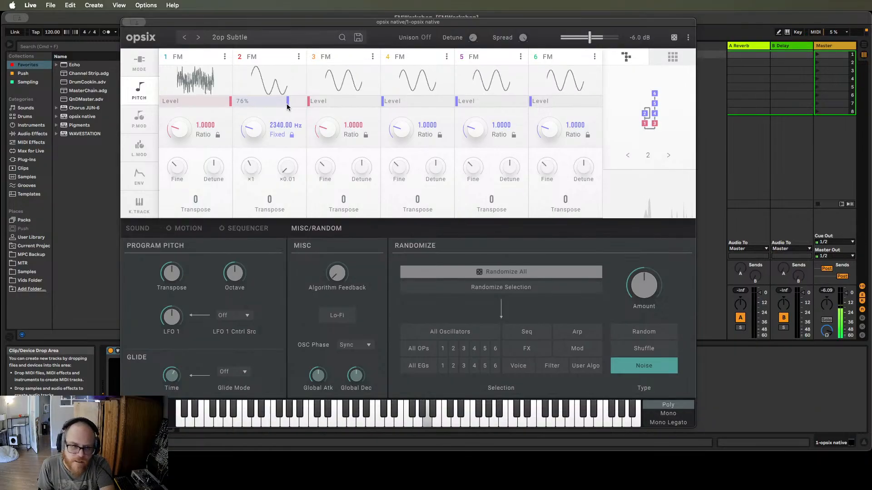
Raise operator 2's level further and sweep its fixed frequency up to 5540.00 Hz and down to 440.00 Hz.
drag(254, 130, 257, 137)
click(287, 101)
mouse_move(286, 101)
mouse_down()
mouse_move(274, 103)
mouse_move(297, 102)
mouse_up()
drag(253, 129, 261, 79)
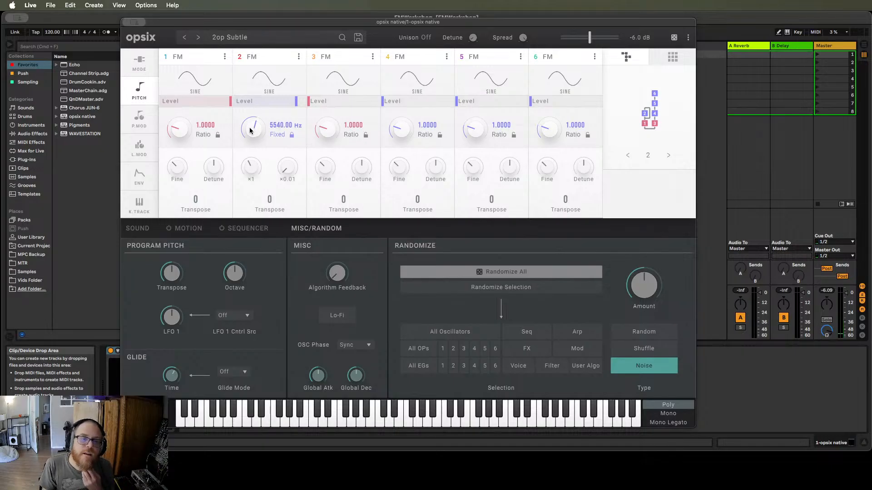
drag(254, 151, 251, 197)
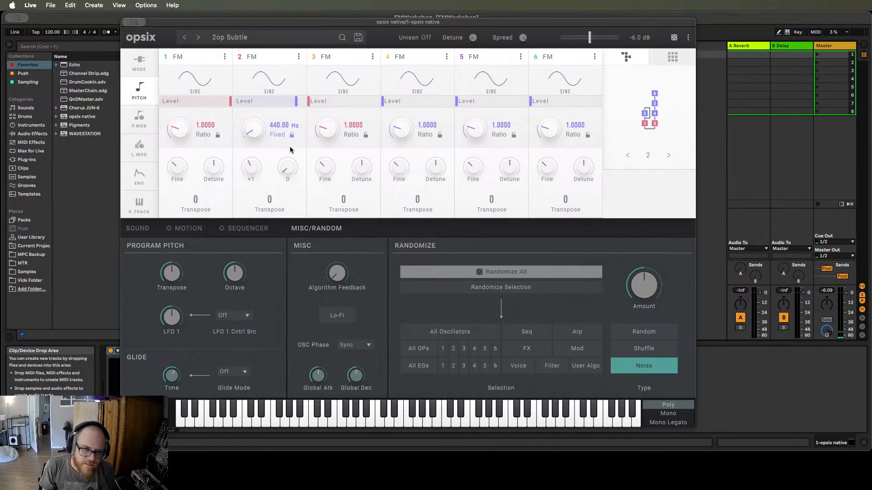
Set operator 2's fixed frequency to 8131.43 Hz using the coarse and fine controls, and lower it to 4631.43 Hz.
drag(255, 136, 249, 52)
drag(278, 125, 281, 120)
drag(288, 164, 286, 173)
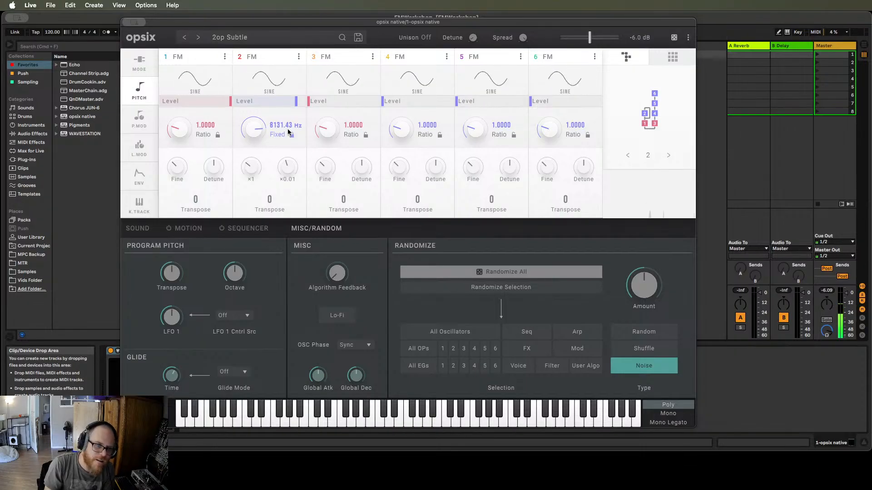
drag(251, 133, 256, 180)
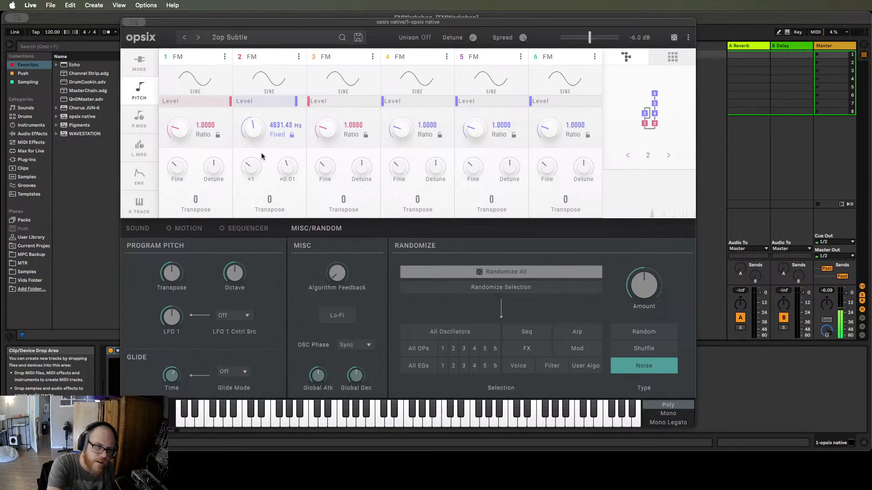
Lower operator 2's level to 0% and return its pitch from fixed to ratio mode at 1.0000.
click(291, 135)
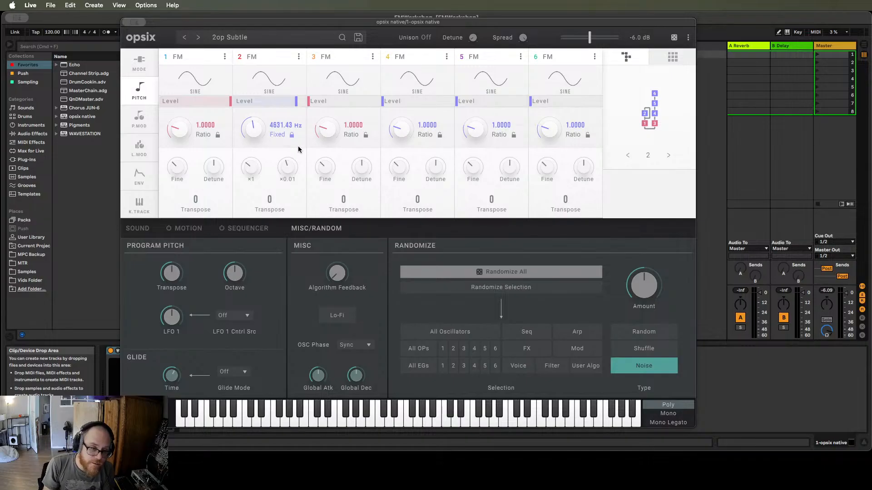
drag(295, 102, 222, 100)
click(291, 135)
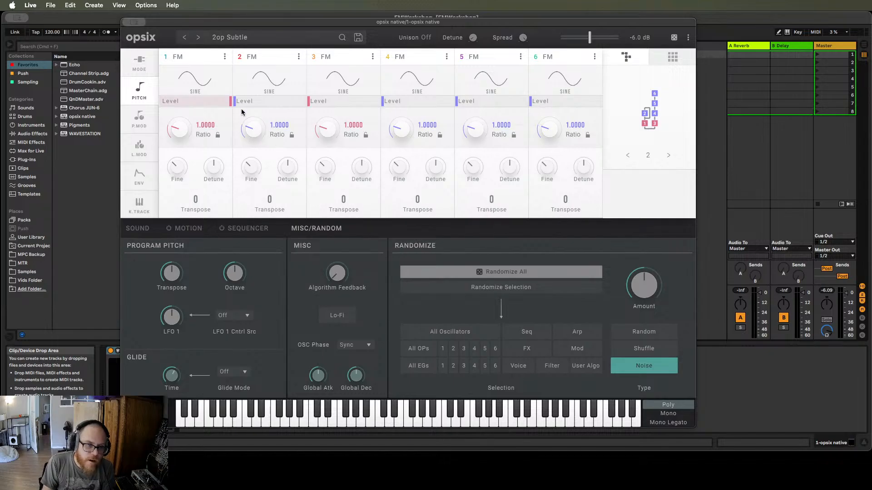
Show the operator mode settings and sweep operator 1's FM feedback through 67%, 62% and 37%, finishing at maximum.
click(140, 68)
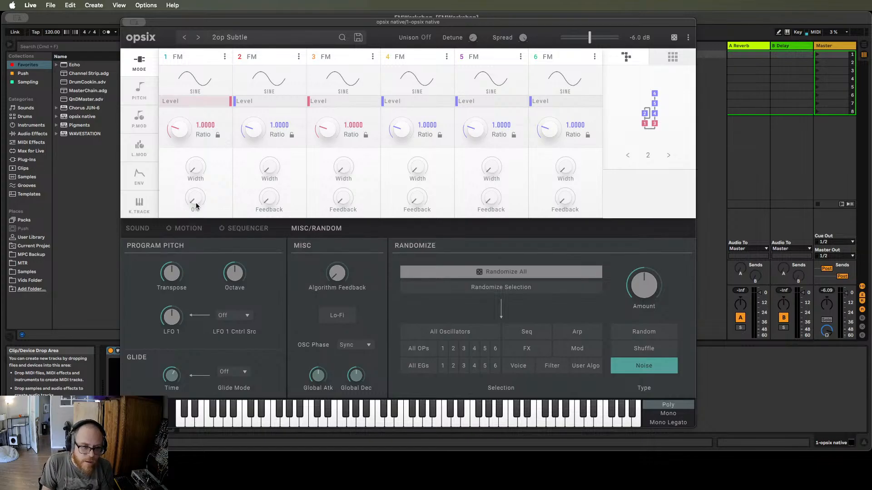
drag(196, 205, 193, 170)
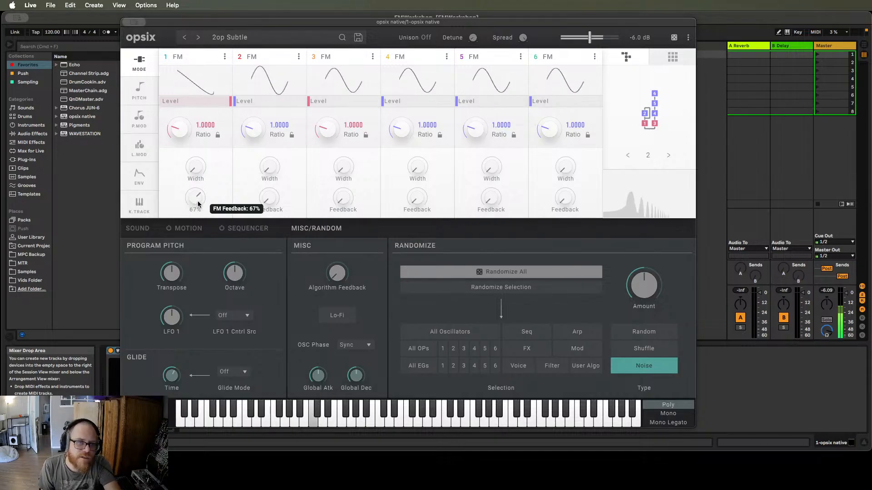
scroll(197, 203, down, 2)
scroll(197, 202, down, 3)
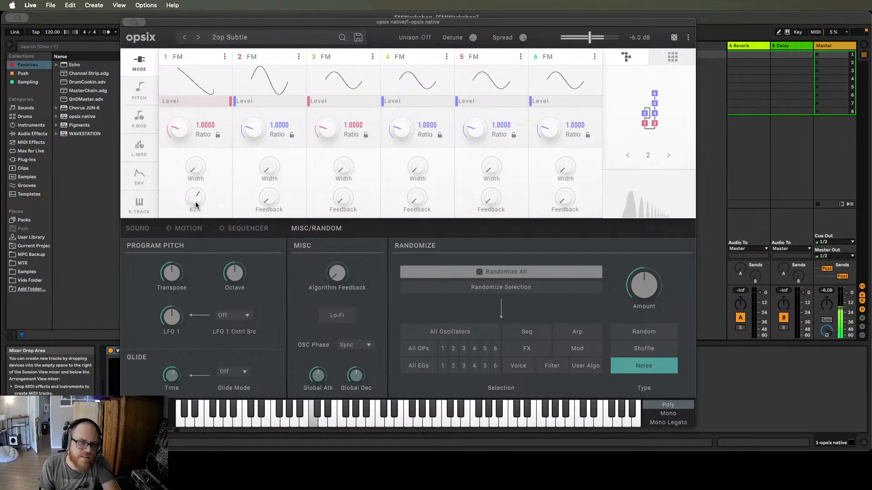
scroll(195, 205, down, 4)
drag(197, 212, 196, 230)
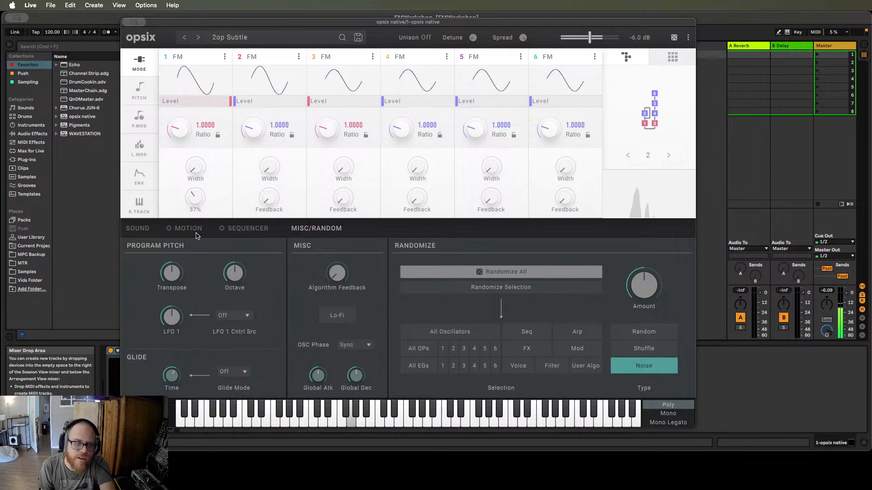
drag(197, 235, 201, 148)
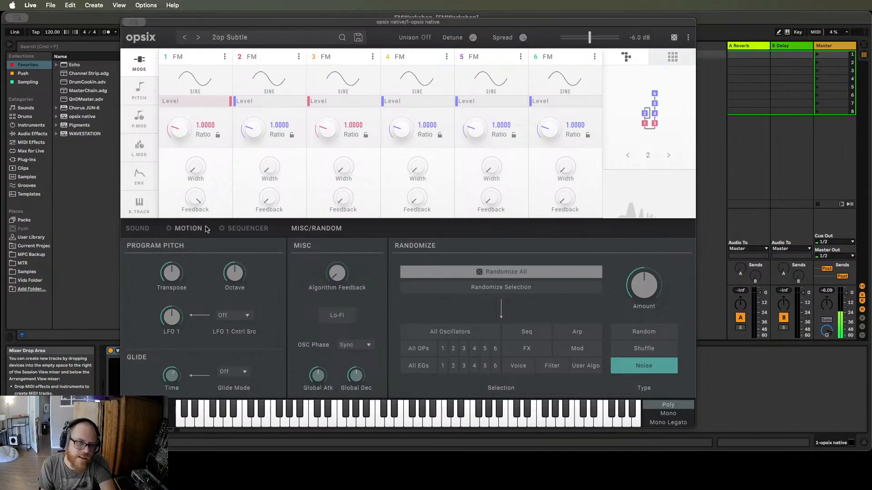
Lower operator 1's feedback to minimum, try 18% feedback and the width control, and return both to off.
drag(198, 197, 220, 330)
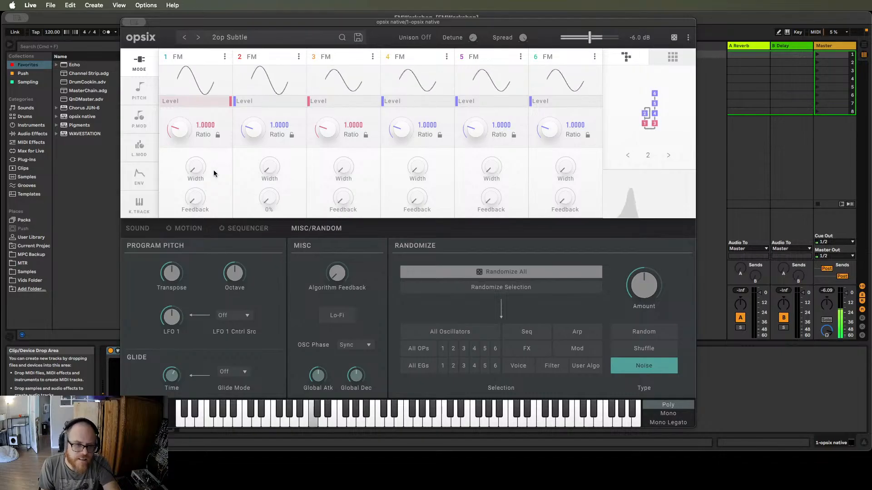
drag(194, 200, 195, 193)
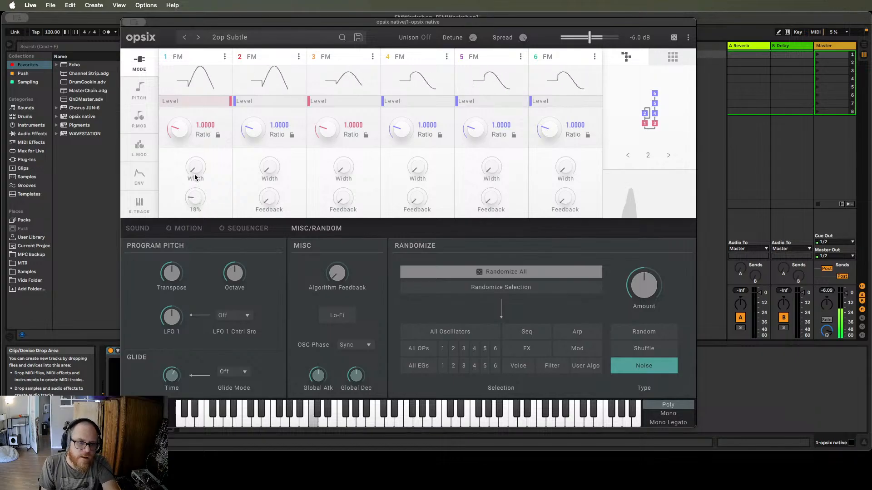
drag(195, 164, 215, 400)
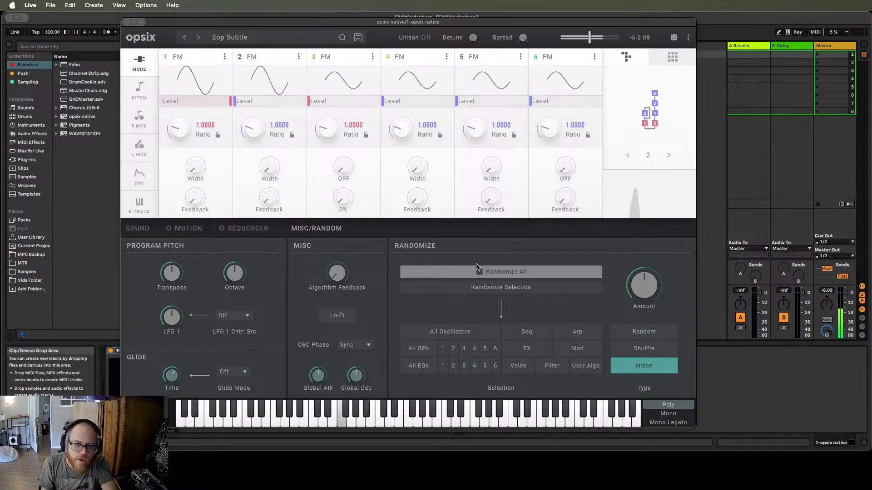
Raise the algorithm feedback to maximum and sweep operator 2's level down to 30% and up to 51%.
drag(262, 99, 272, 102)
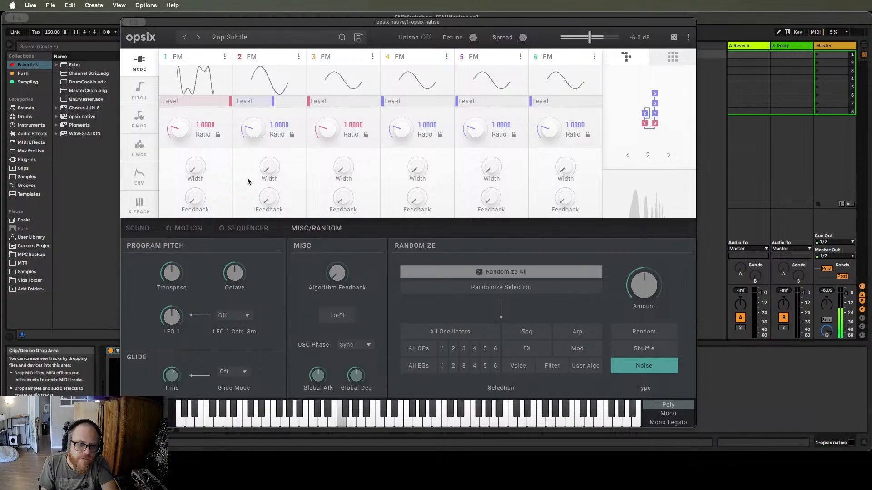
drag(352, 299, 337, 135)
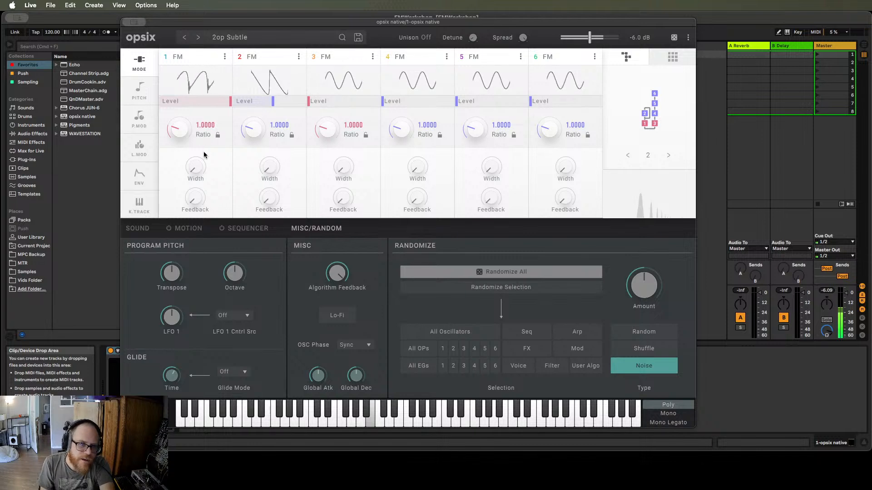
drag(273, 108, 257, 106)
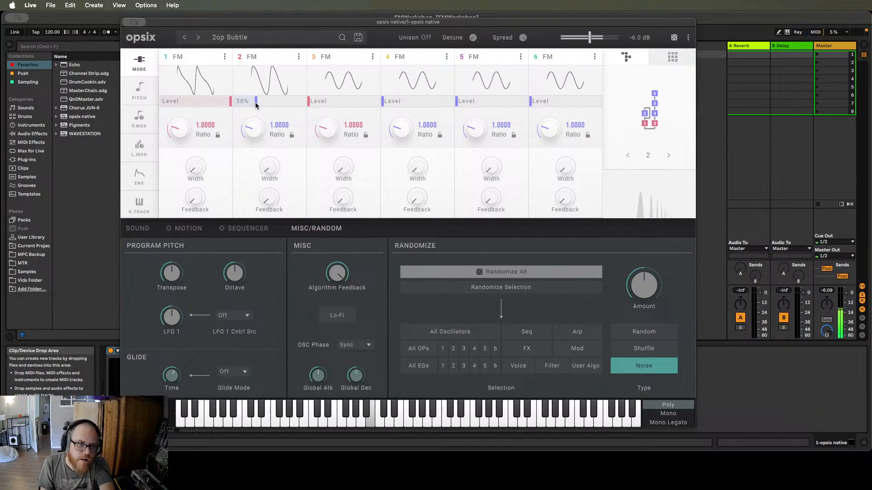
drag(254, 105, 270, 107)
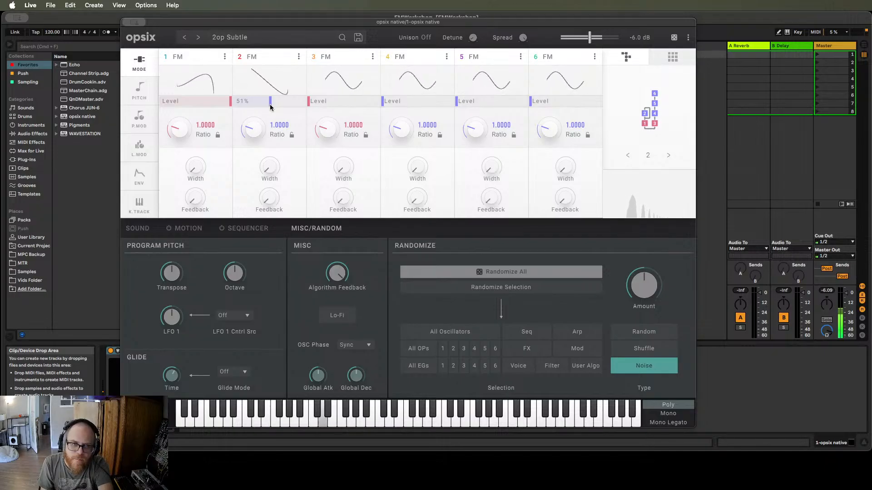
Set operator 2's ratio to 2.0000 at 100% algorithm feedback, and sweep its level through 49% and 70% before lowering it fully.
drag(337, 274, 341, 247)
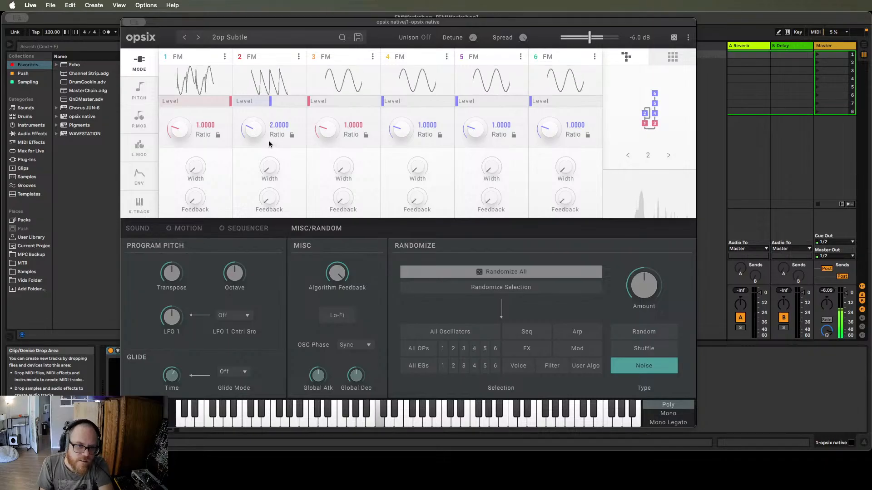
drag(270, 102, 257, 107)
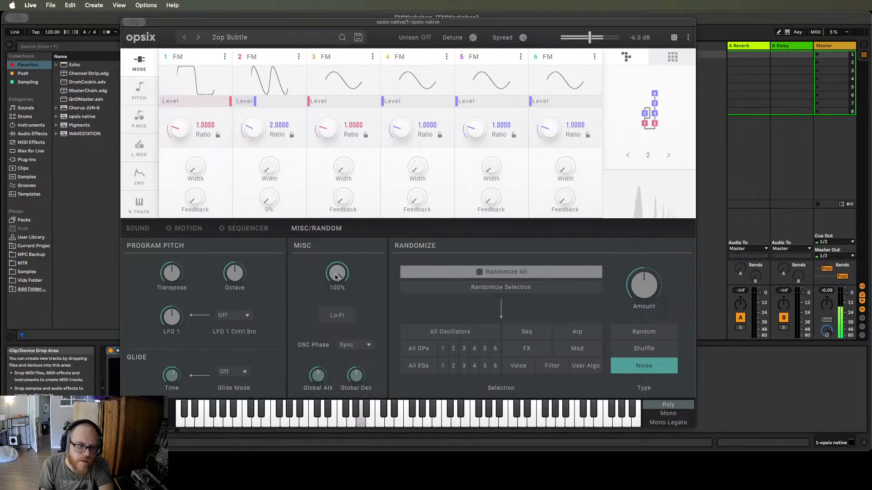
drag(252, 130, 250, 132)
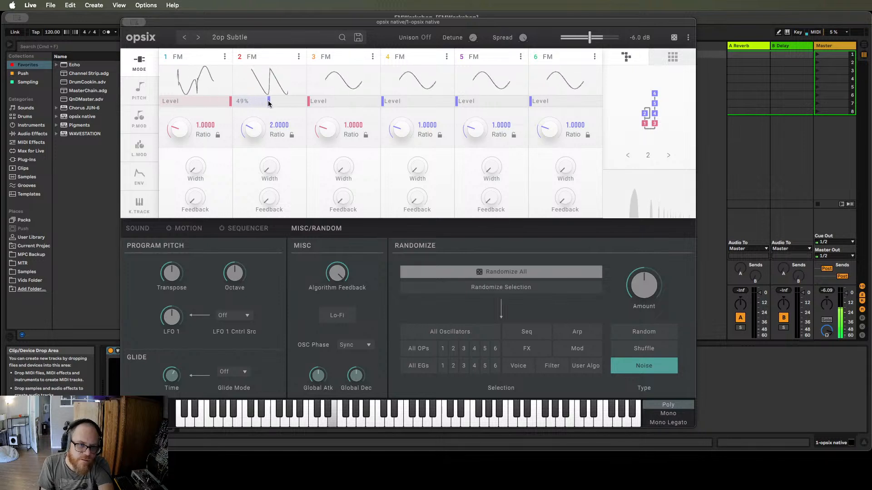
mouse_move(278, 104)
mouse_down()
mouse_move(303, 105)
mouse_move(261, 107)
mouse_move(287, 109)
mouse_up()
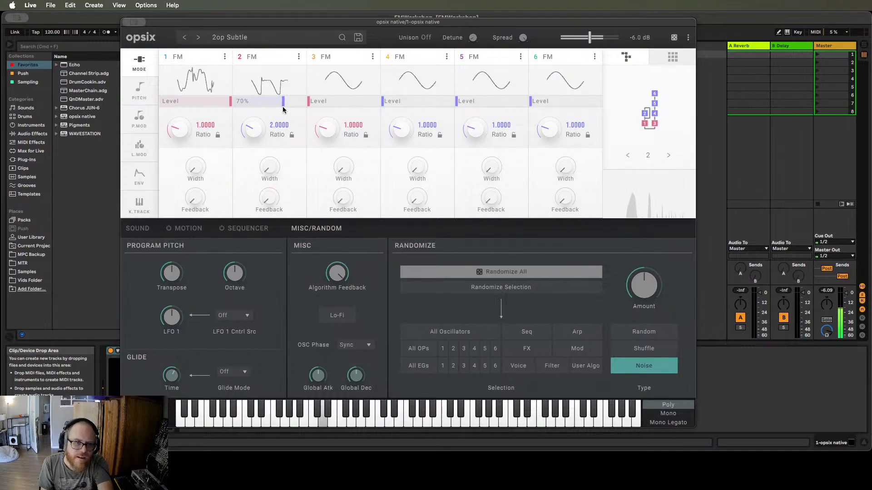
mouse_move(281, 109)
mouse_down()
mouse_move(250, 107)
mouse_move(268, 107)
mouse_up()
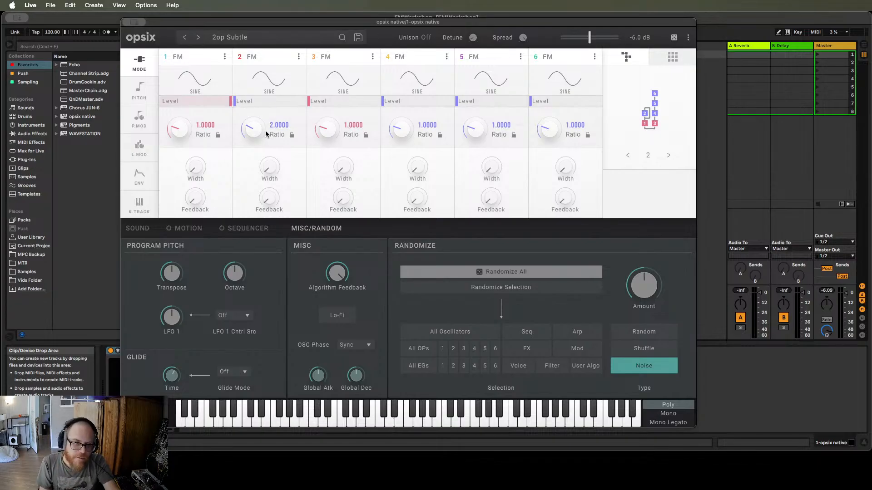
Set operator 2's ratio to 3.0000 and level to 46%, sweeping the algorithm feedback to 77% and back to 0%.
mouse_move(241, 101)
mouse_down()
mouse_move(275, 103)
mouse_move(256, 103)
mouse_up()
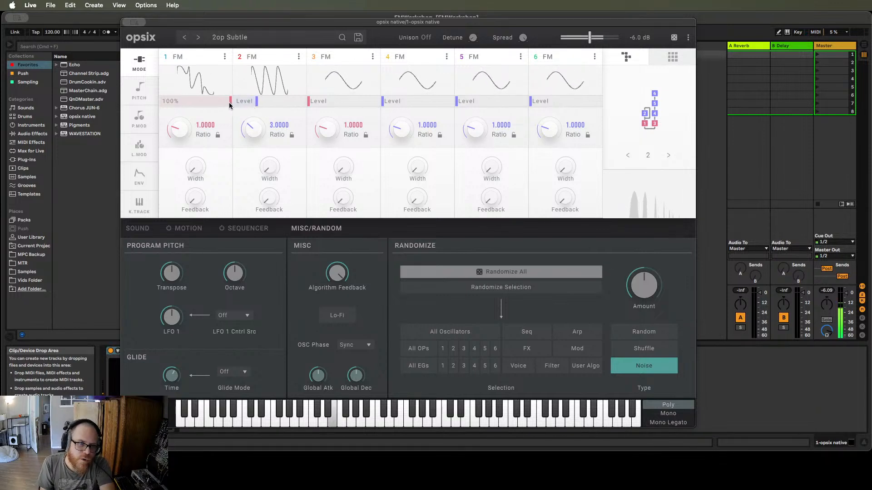
double_click(339, 272)
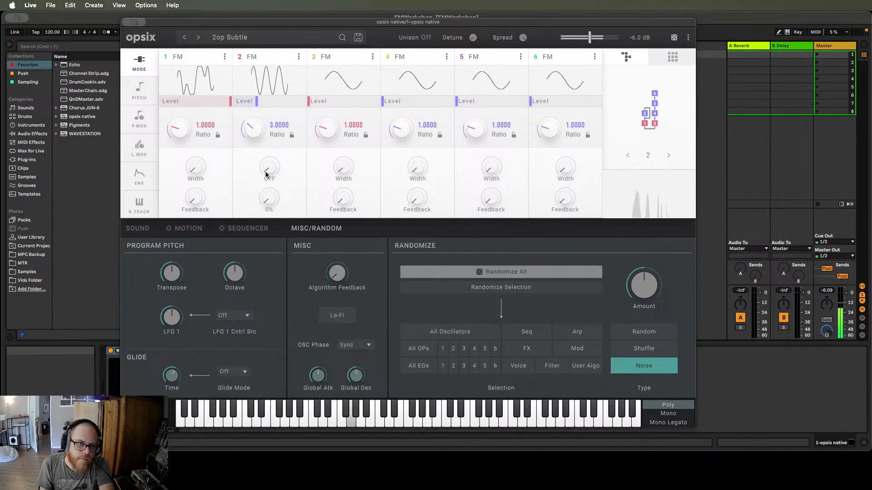
drag(337, 275, 347, 184)
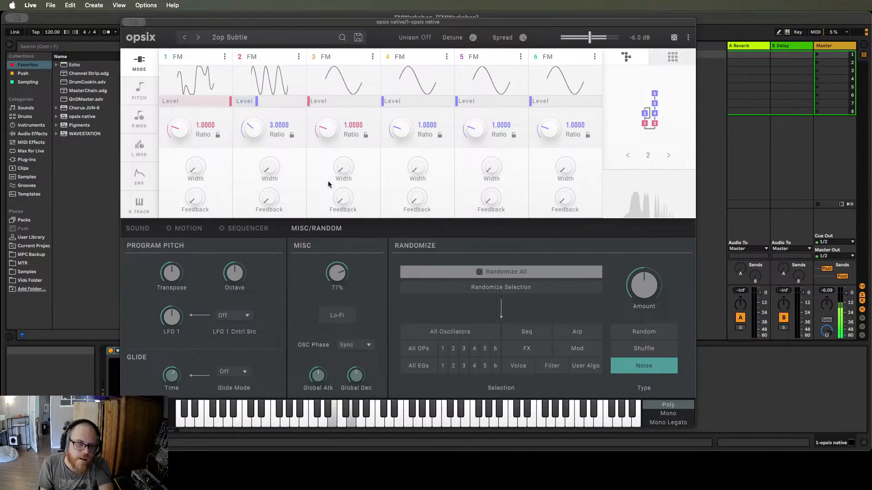
click(267, 102)
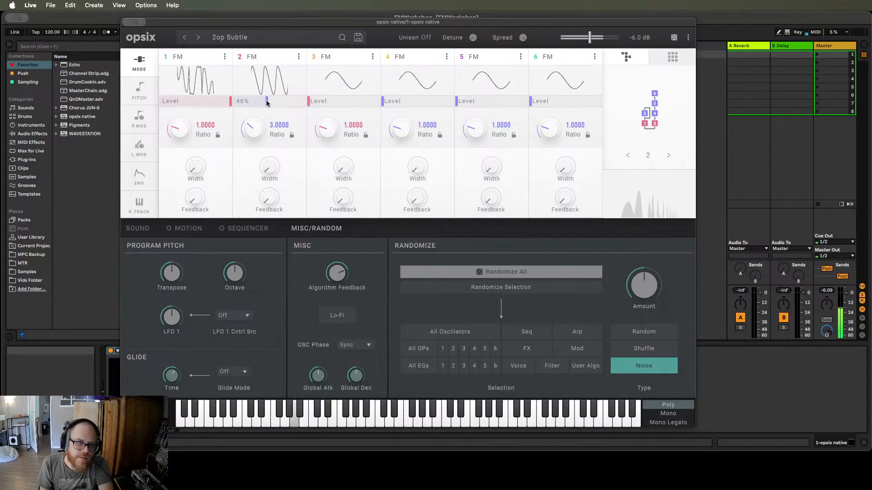
drag(335, 280, 340, 400)
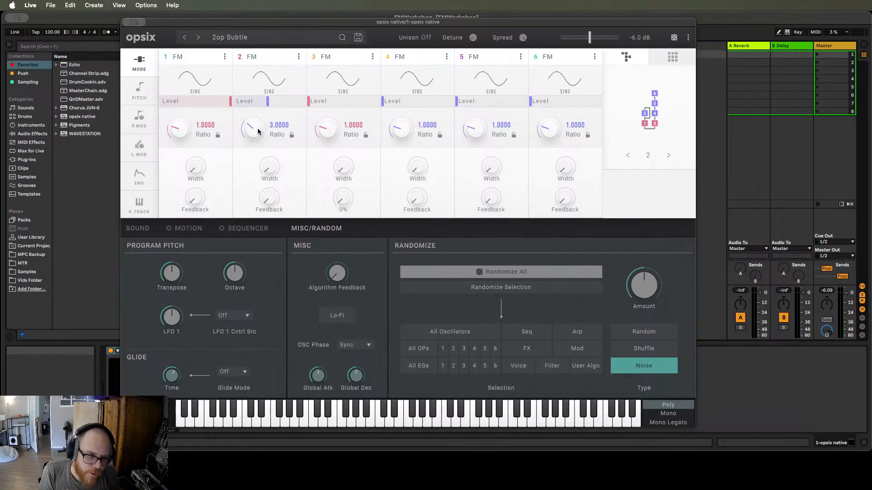
Show the operator pitch settings and fine-tune operator 2's ratio to 3.5400.
mouse_move(271, 169)
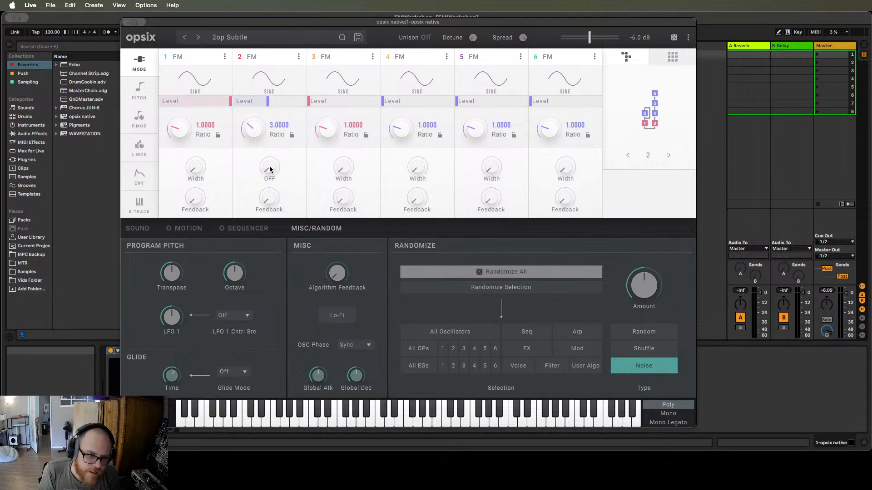
click(141, 91)
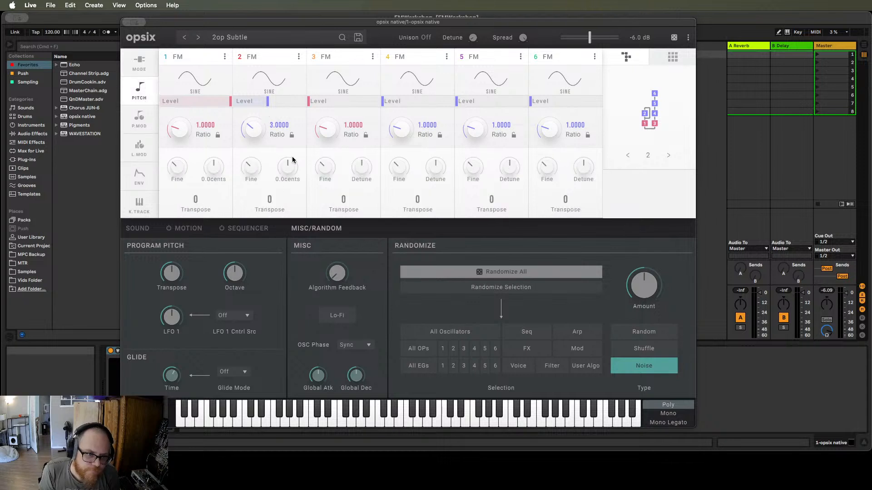
drag(247, 159, 247, 157)
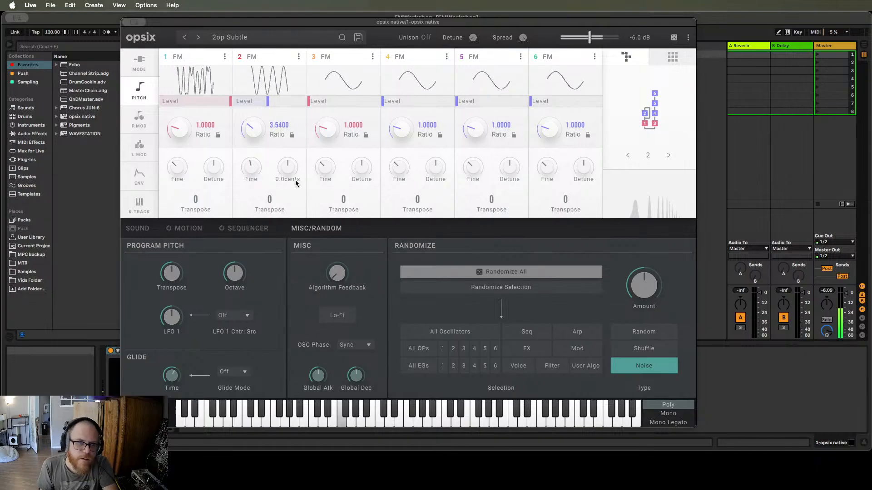
mouse_move(294, 186)
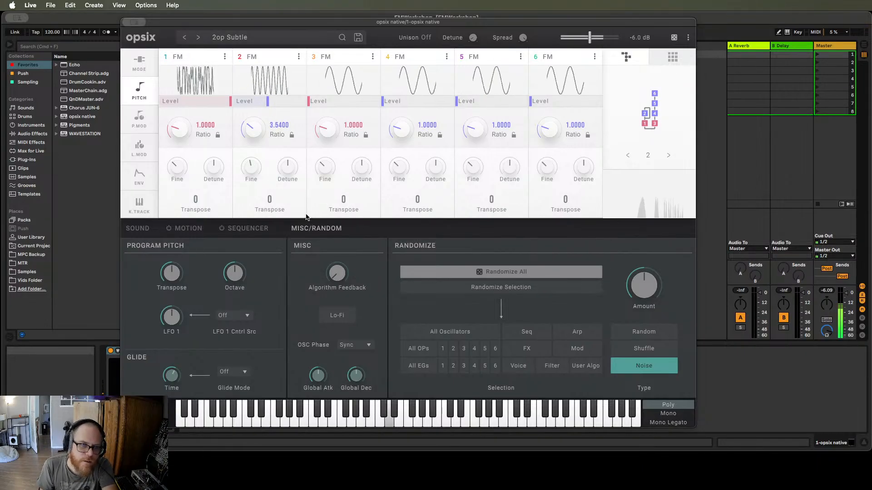
Set operator 2's ratio to 2.3600, raise its level, and sweep the algorithm feedback before returning it to minimum.
drag(254, 129, 253, 135)
mouse_move(268, 101)
mouse_down()
mouse_move(293, 103)
mouse_move(273, 103)
mouse_move(285, 106)
mouse_up()
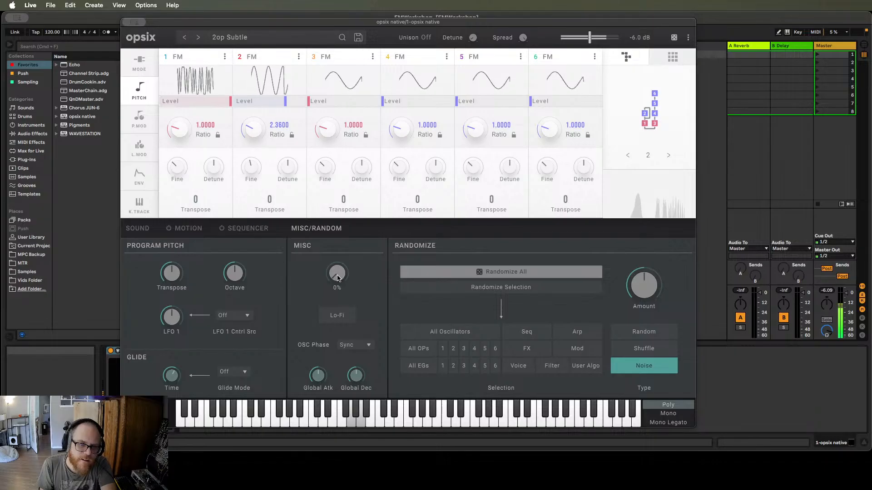
drag(335, 271, 344, 303)
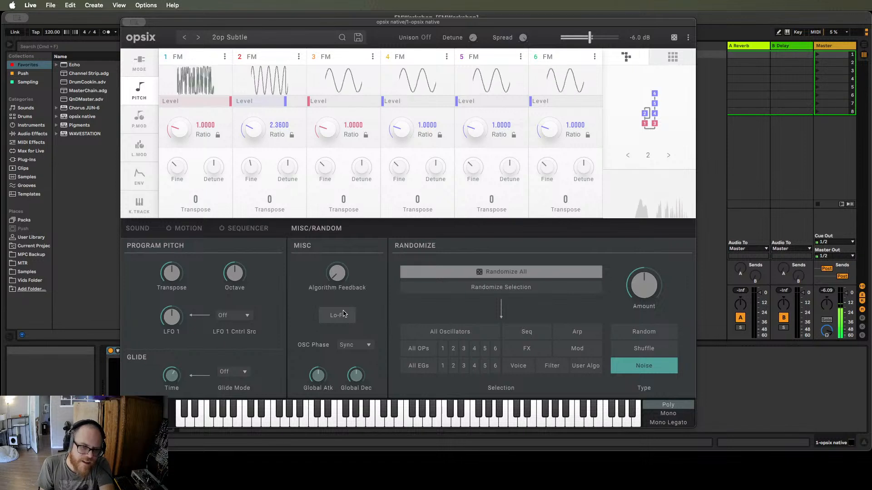
drag(327, 280, 355, 374)
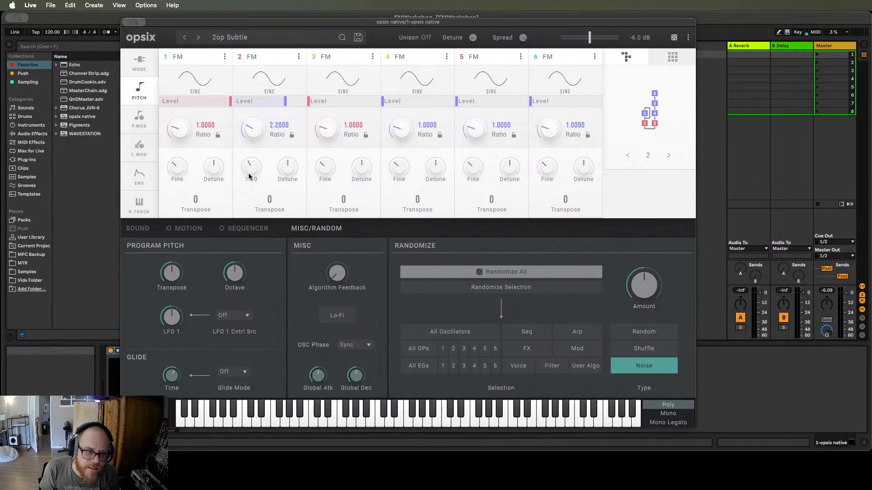
Set operator 2 to ratio 2.0000 and level 57%, operator 1's transpose to -12, and the algorithm feedback to 100%.
drag(249, 173, 247, 178)
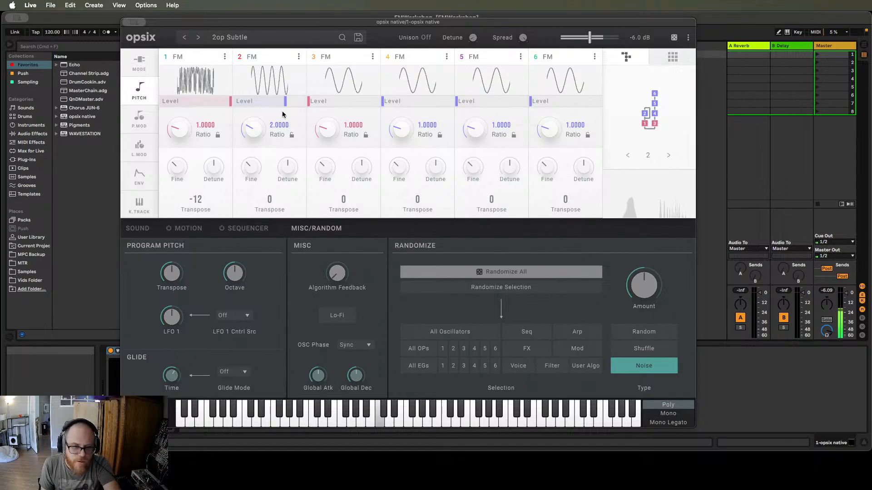
drag(282, 110, 274, 107)
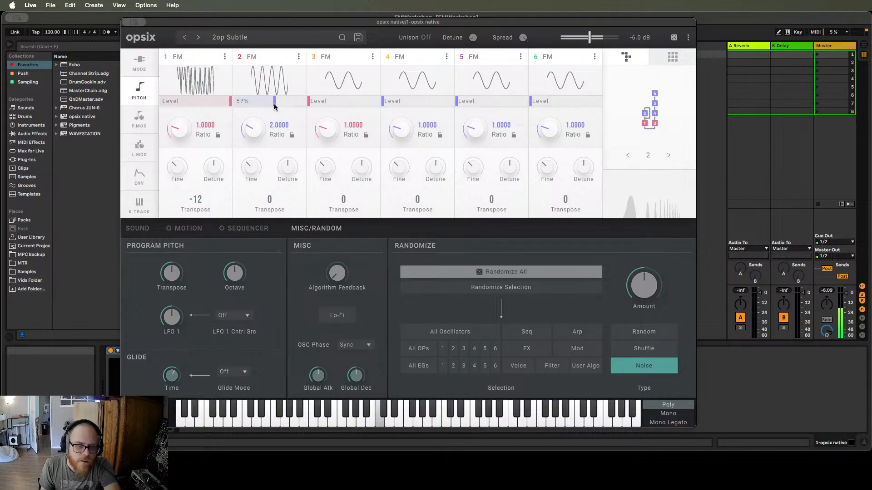
mouse_move(337, 273)
mouse_down()
mouse_move(337, 109)
mouse_move(333, 270)
mouse_up()
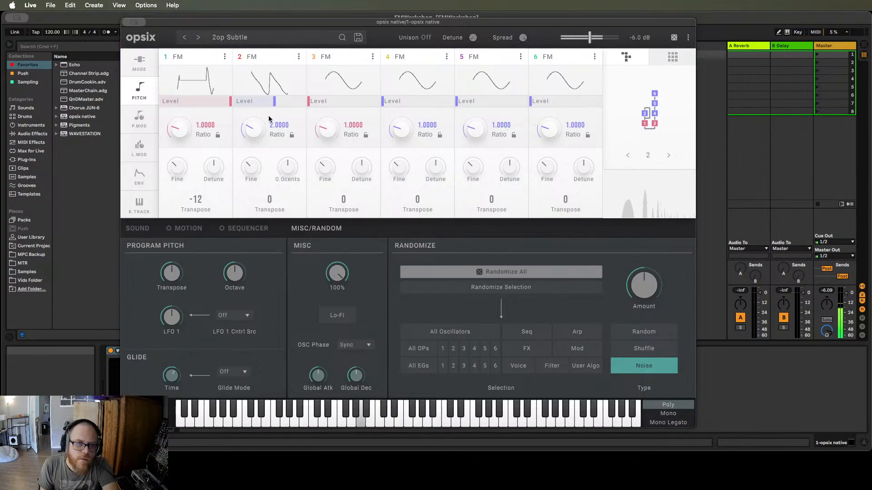
Close operator 2's waveform choices with sine kept, and lower operator 2's level.
click(259, 94)
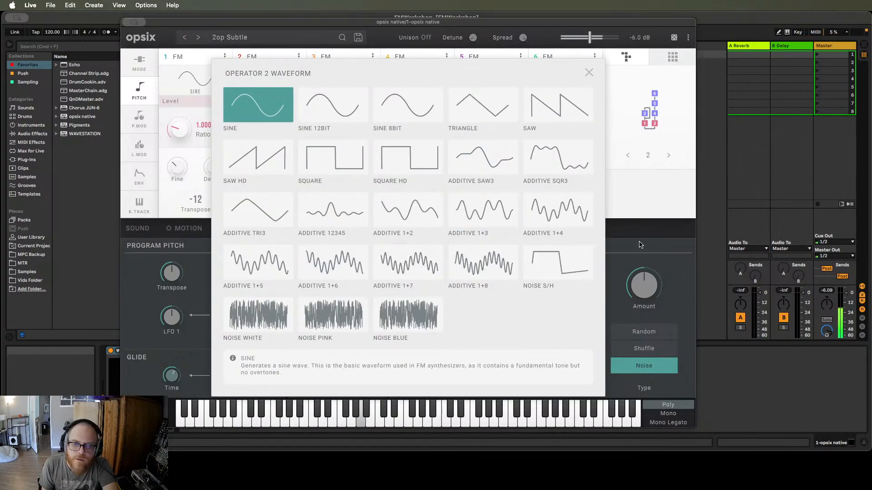
click(277, 104)
mouse_move(278, 104)
mouse_down()
mouse_move(248, 104)
mouse_move(262, 104)
mouse_up()
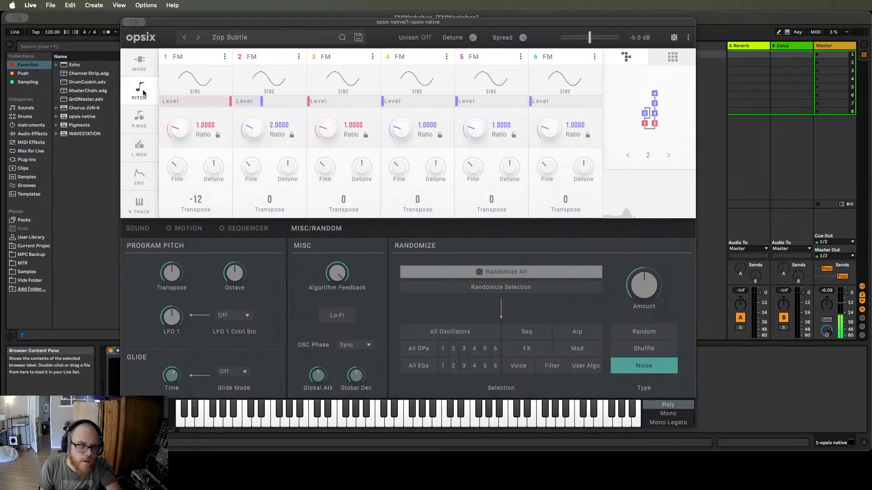
Show the operator envelopes and shape operator 2's envelope with a 740 ms decay and a sustain of 10.
click(139, 176)
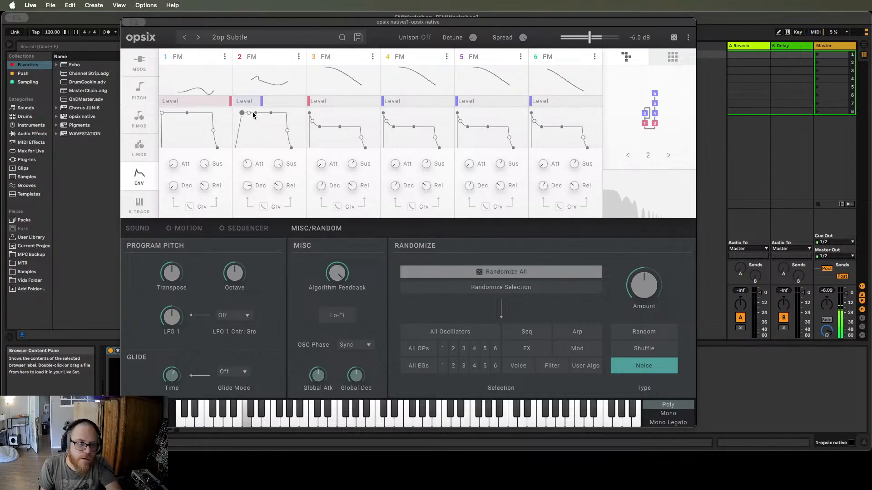
drag(253, 112, 259, 113)
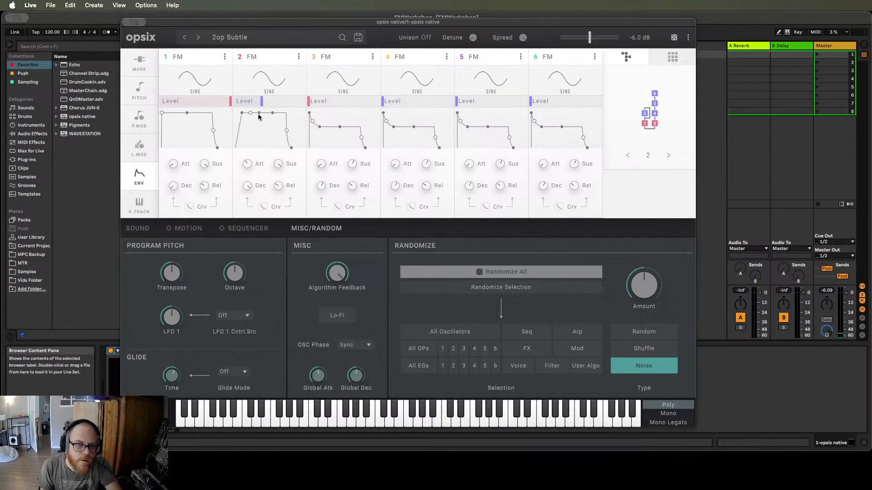
drag(278, 168, 292, 278)
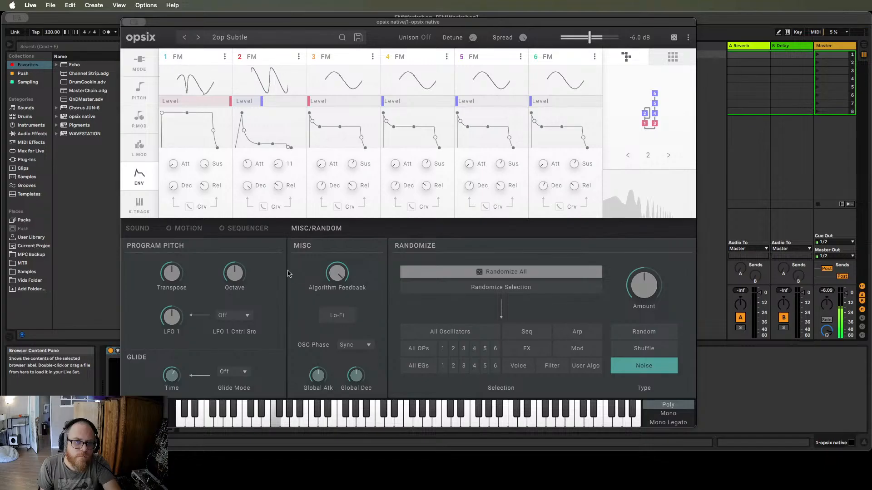
drag(247, 185, 268, 242)
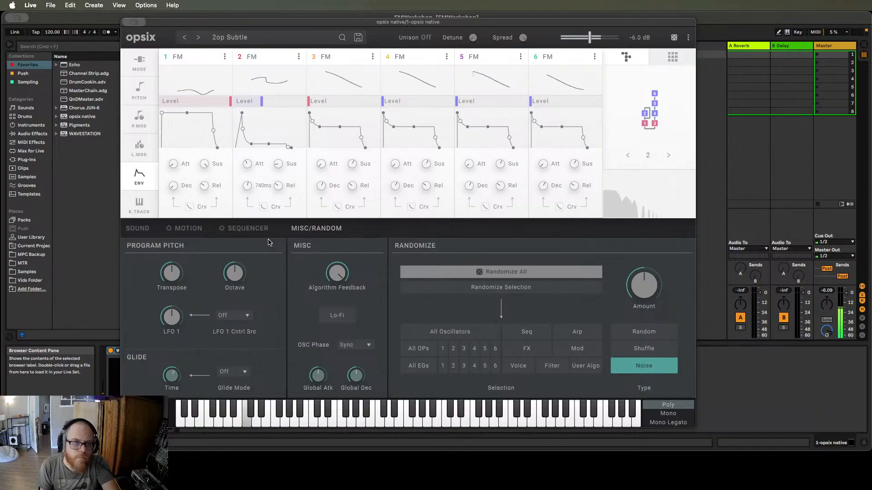
mouse_move(248, 167)
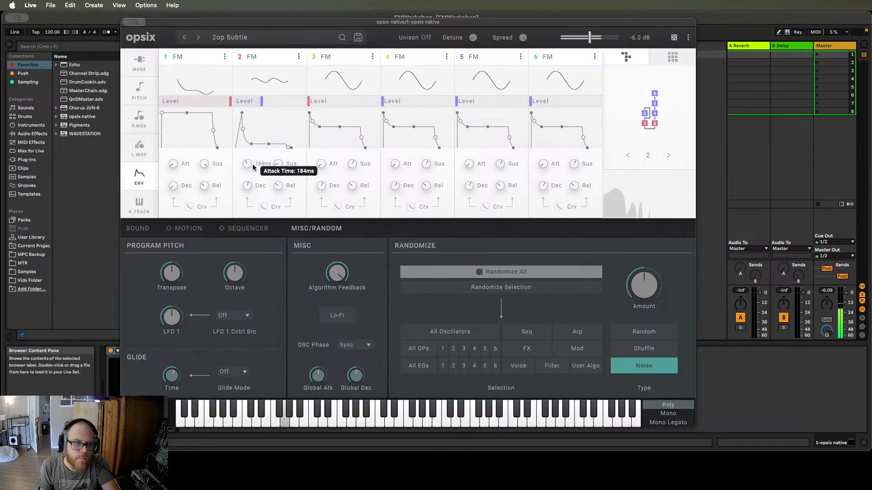
mouse_move(278, 164)
mouse_down()
mouse_move(281, 180)
mouse_move(278, 165)
mouse_up()
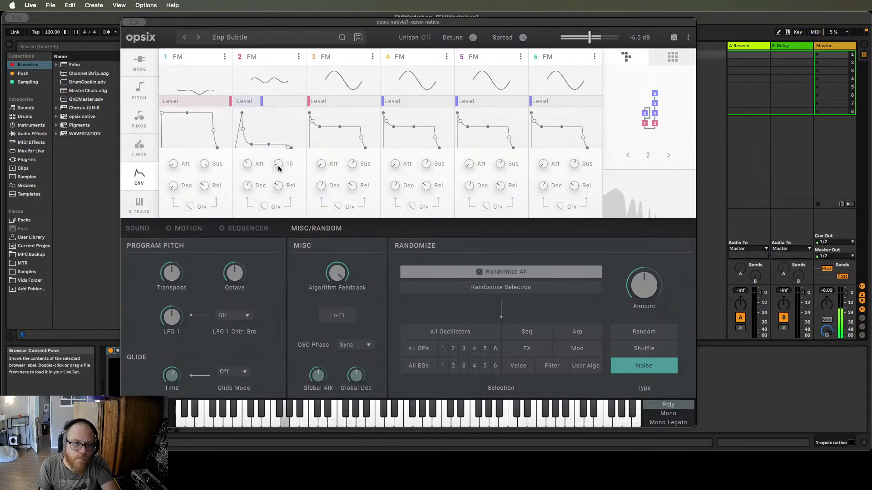
Refine operator 2's envelope with a slower attack and longer decay, and slightly lengthen operator 1's attack and release.
mouse_move(279, 165)
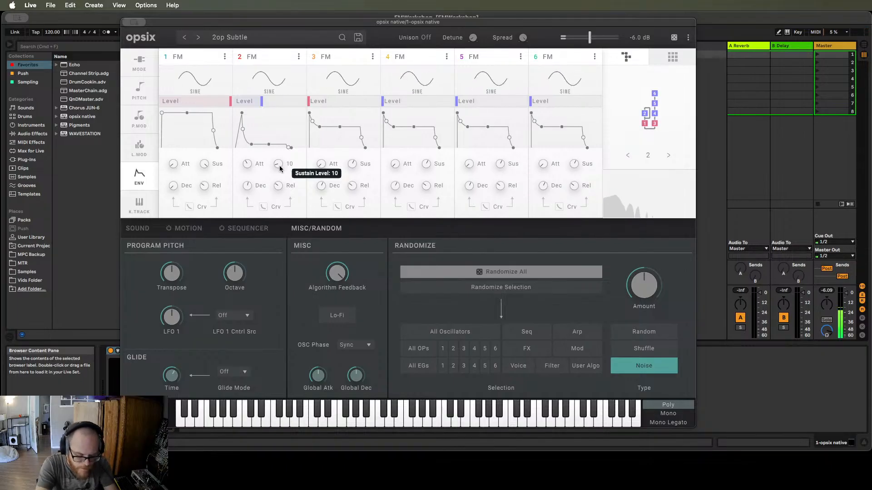
drag(243, 116, 247, 117)
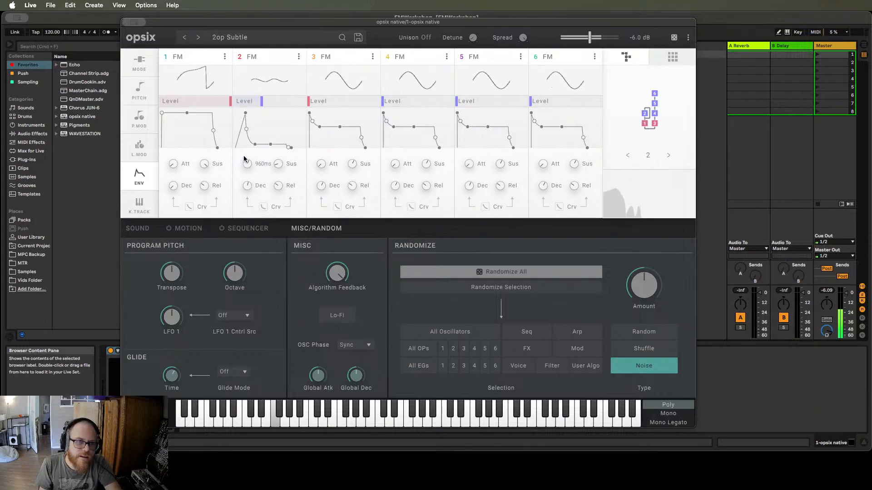
drag(244, 113, 241, 115)
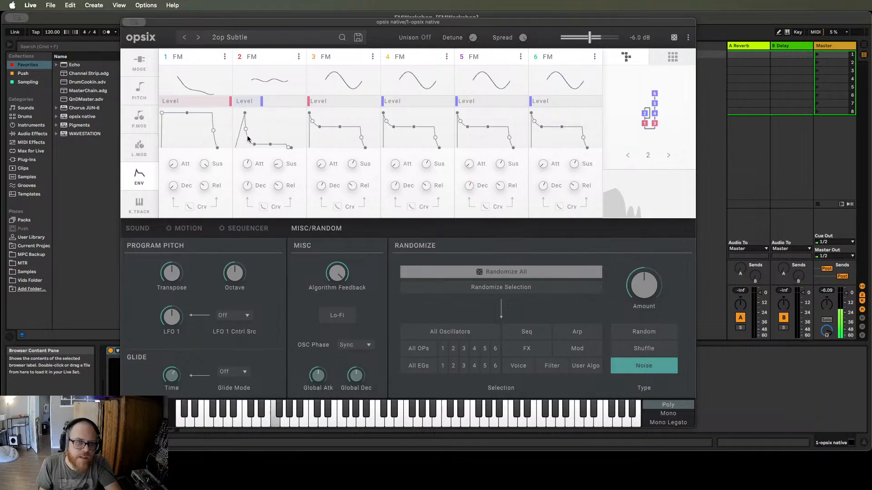
drag(255, 144, 256, 144)
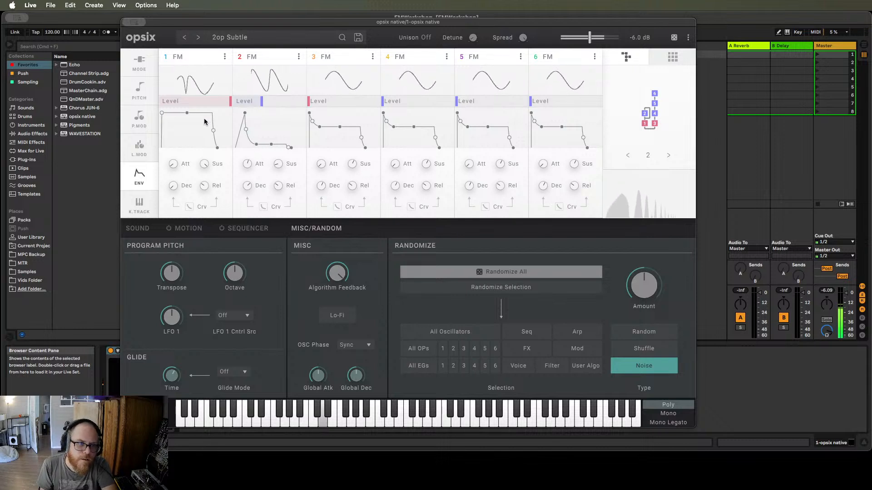
drag(162, 113, 164, 112)
drag(217, 148, 221, 149)
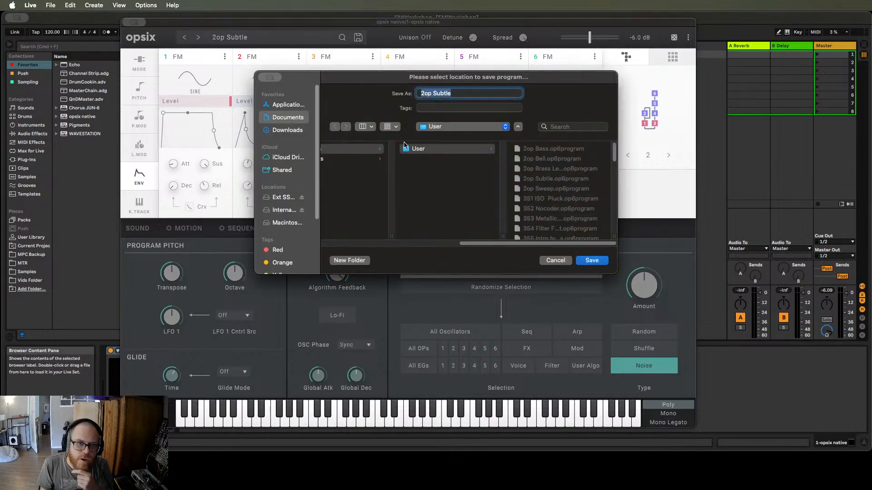
Save the program in the User folder as "2op Slo Bass".
click(460, 95)
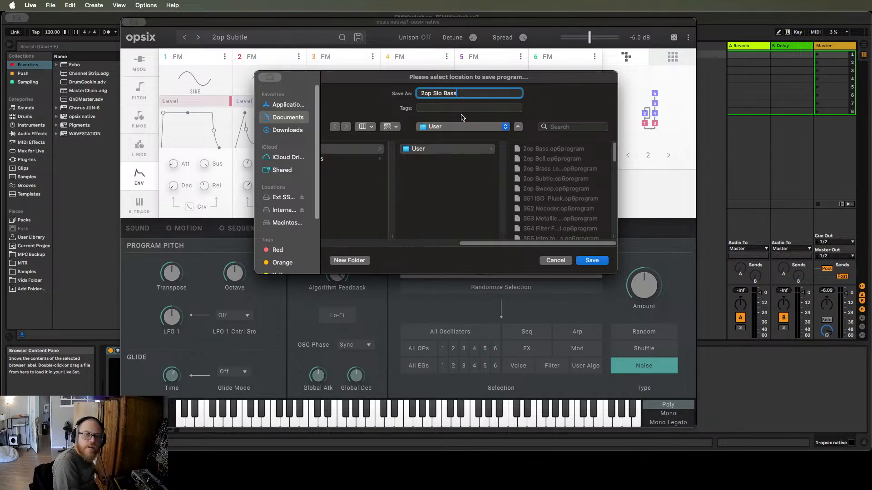
key(Return)
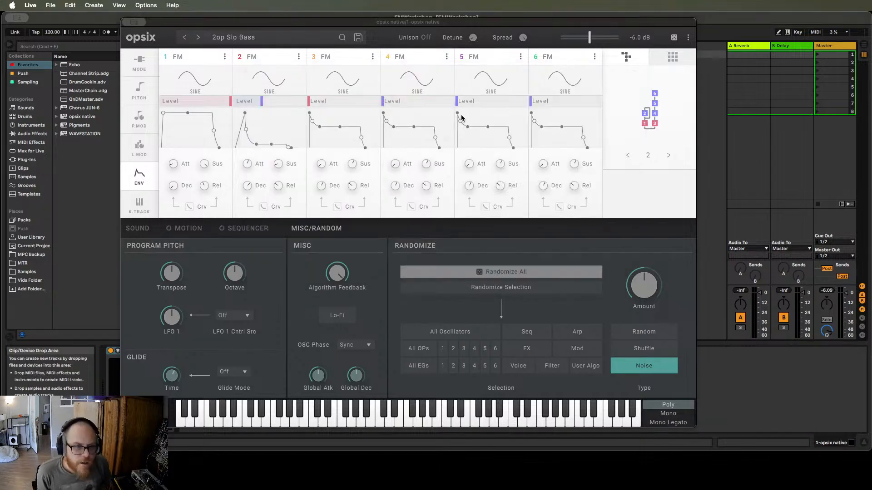
Raise operator 2's level slightly and set operator 1's transpose to 0 in the operator pitch settings.
mouse_move(277, 107)
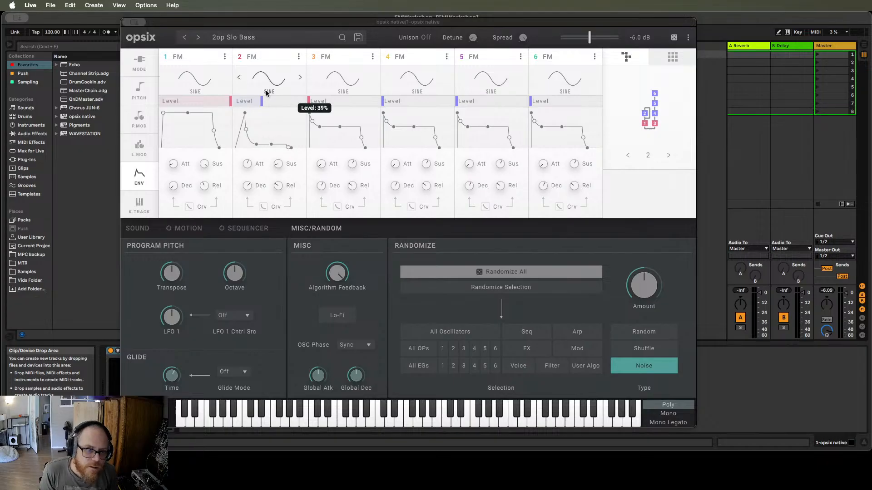
click(139, 90)
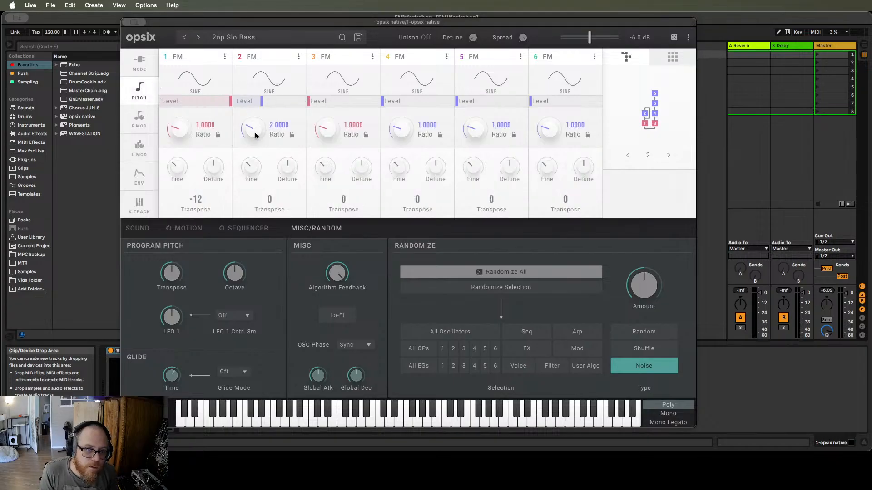
mouse_move(343, 278)
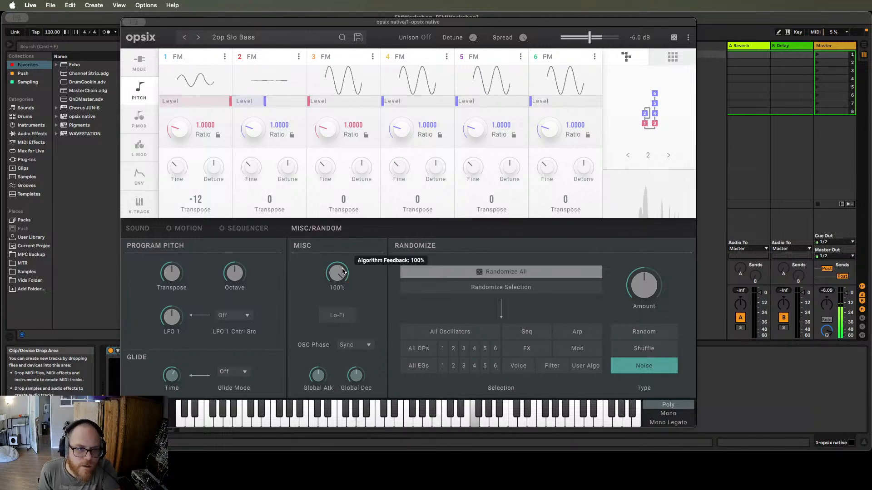
drag(194, 215, 198, 182)
drag(199, 133, 197, 140)
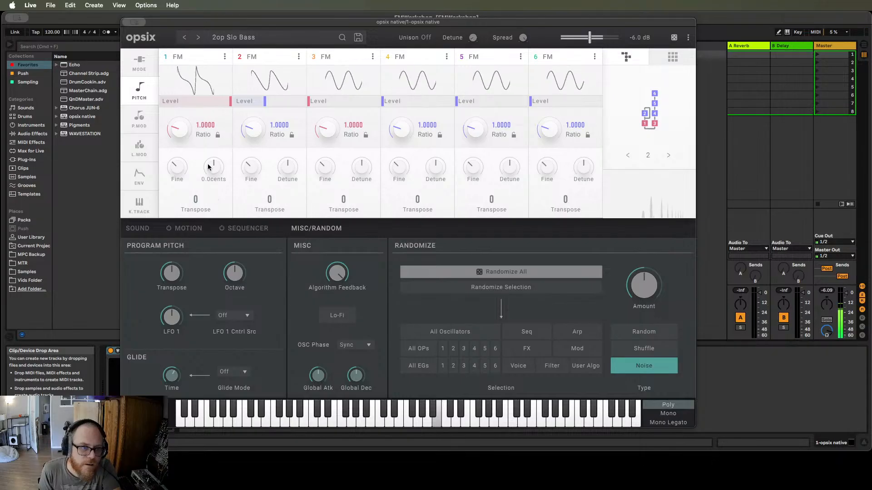
Reshape operator 2's envelope with the shortest attack, a 397 ms decay and a medium sustain level.
click(148, 177)
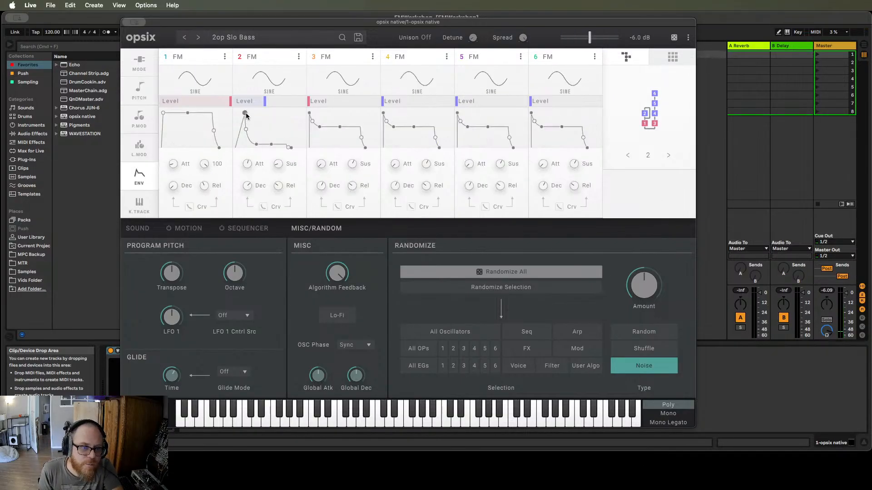
drag(244, 114, 215, 111)
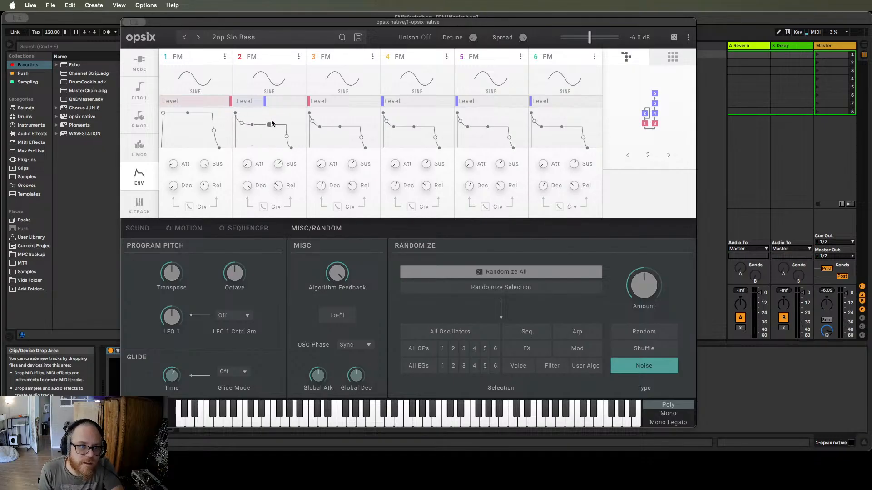
drag(271, 123, 270, 132)
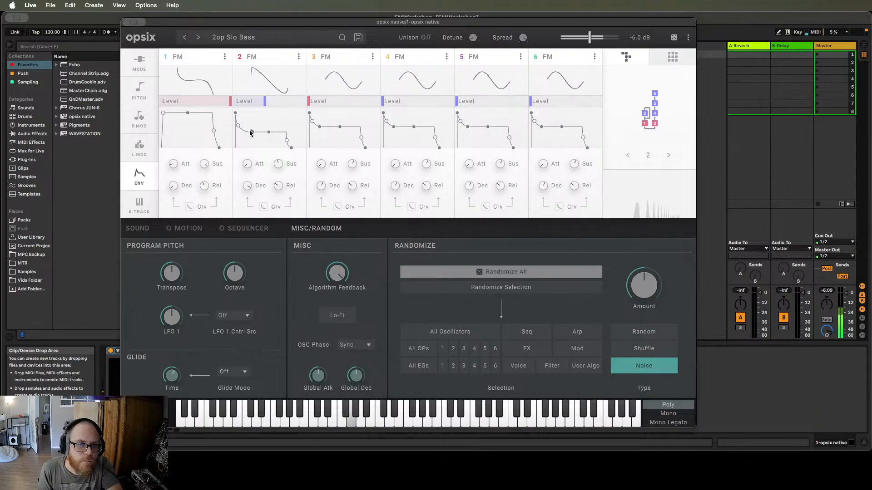
drag(247, 189, 247, 202)
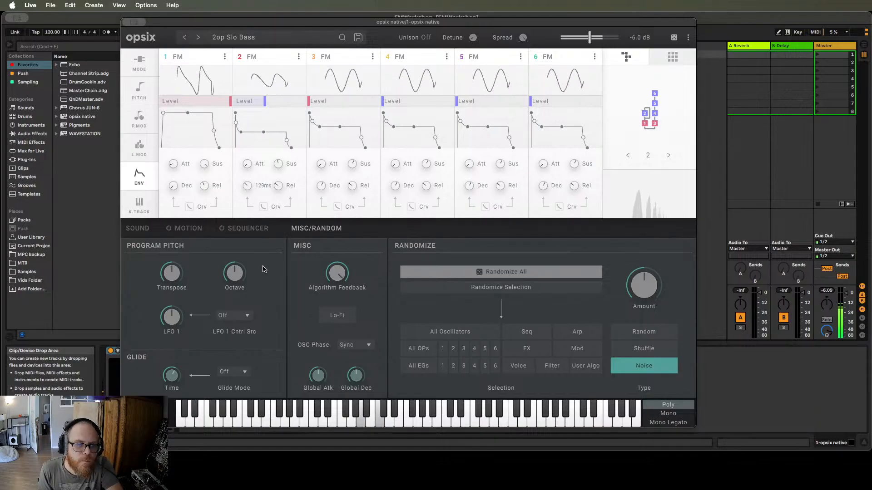
drag(261, 242, 262, 245)
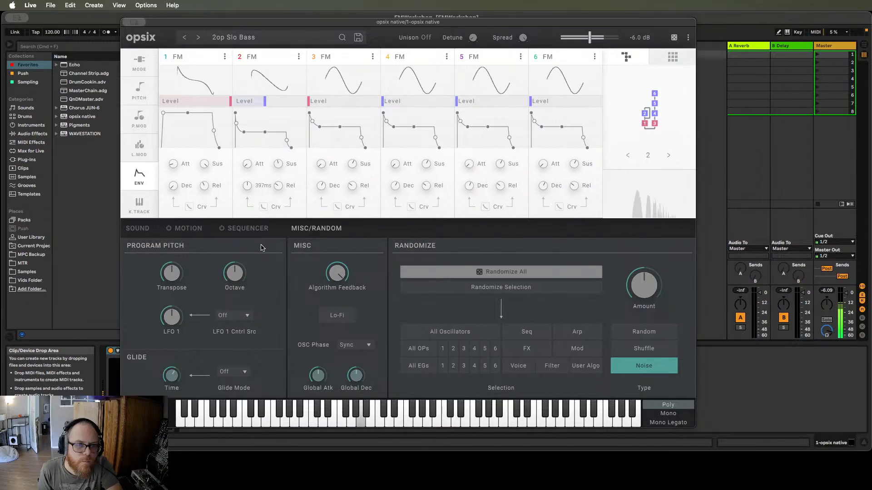
drag(264, 139, 266, 125)
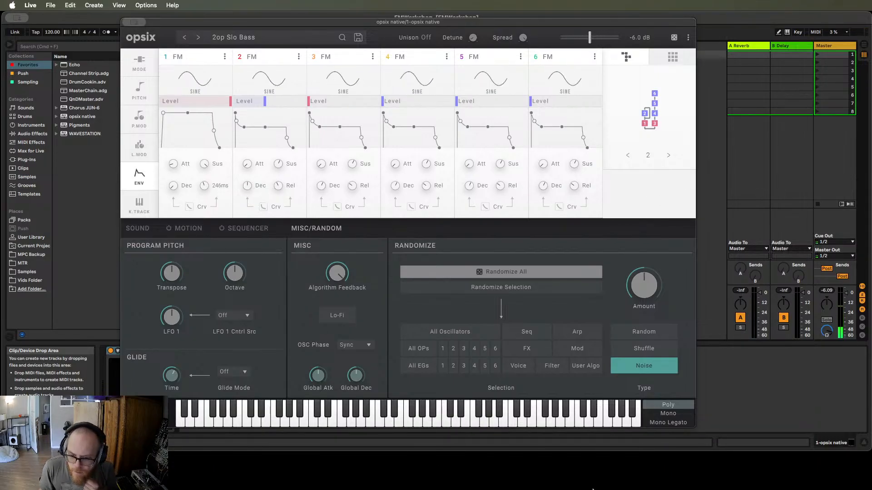
Set the voice mode to Mono Legato and adjust the timbre with less algorithm feedback and a slightly higher operator 2 level.
click(667, 422)
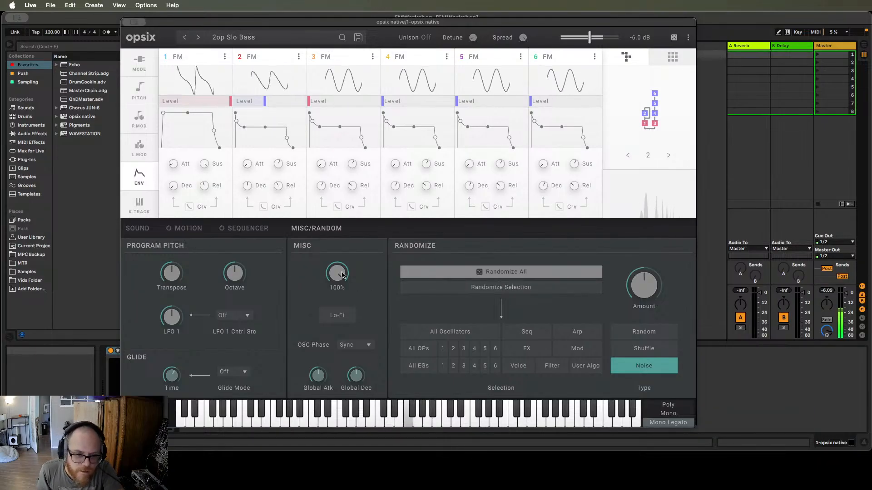
drag(342, 319, 342, 289)
drag(265, 127, 269, 104)
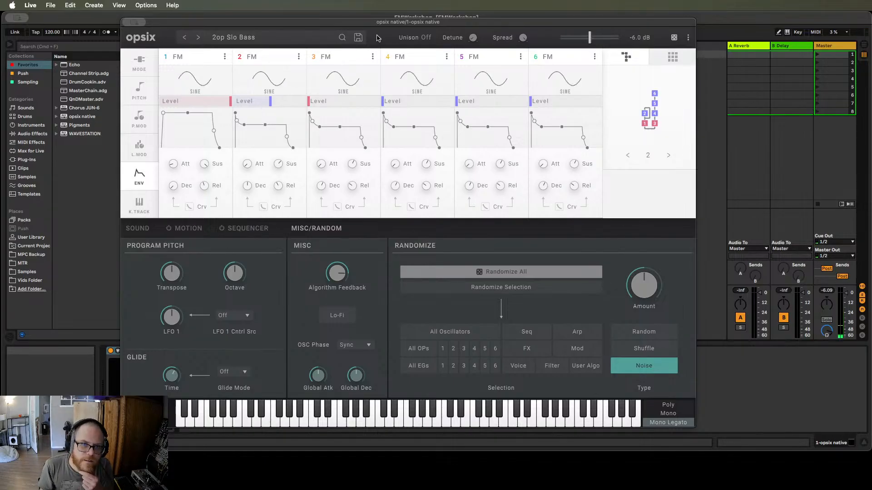
Save the program in the User folder as "2op VoxLead".
click(358, 37)
drag(463, 94, 434, 93)
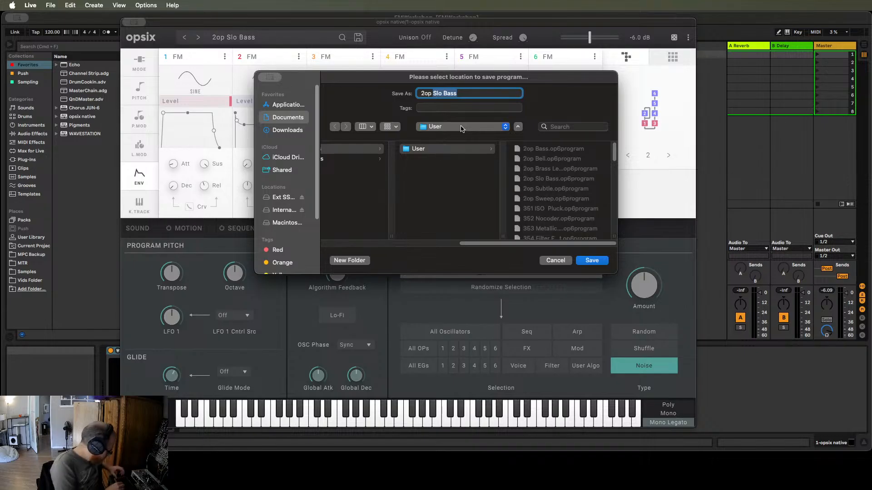
text(VoxLead)
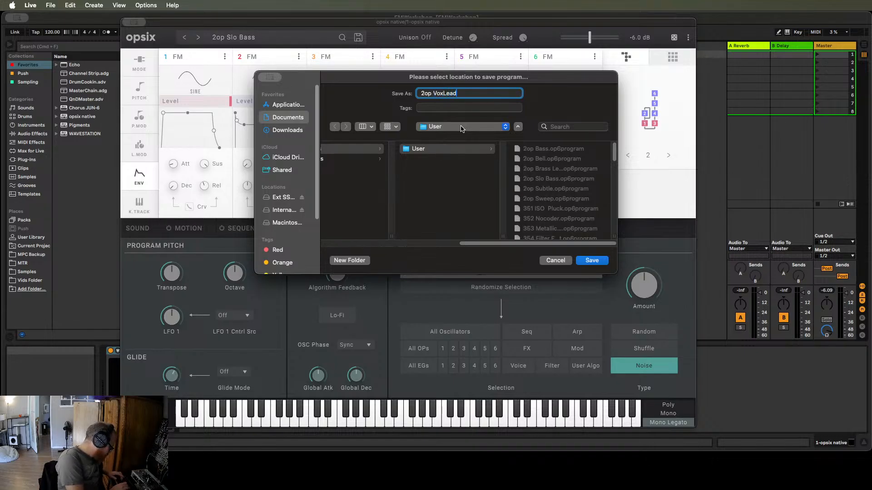
key(Return)
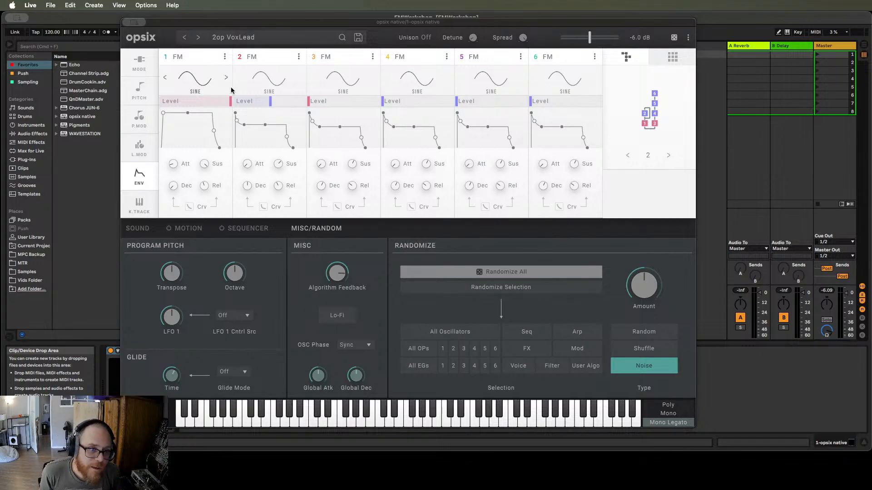
Give operator 2's envelope a slow attack, 3.975 s decay and sustain of 0, and raise the algorithm feedback to maximum.
drag(236, 115, 257, 118)
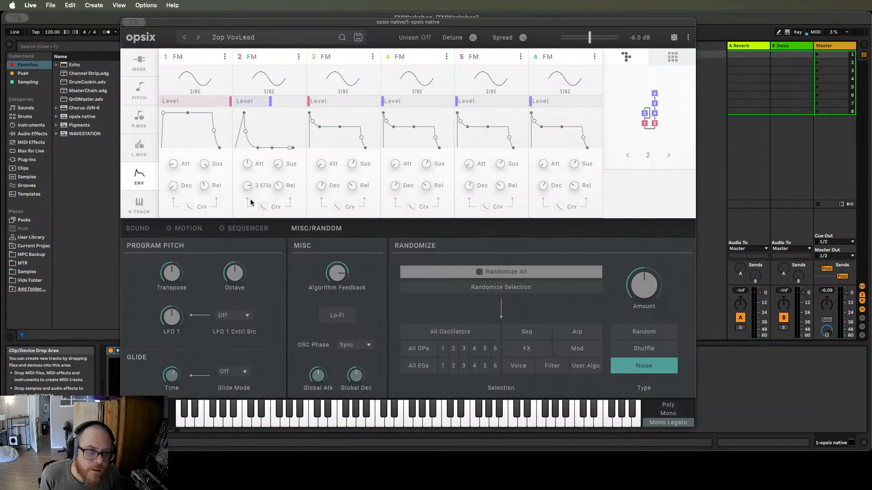
drag(247, 159, 246, 148)
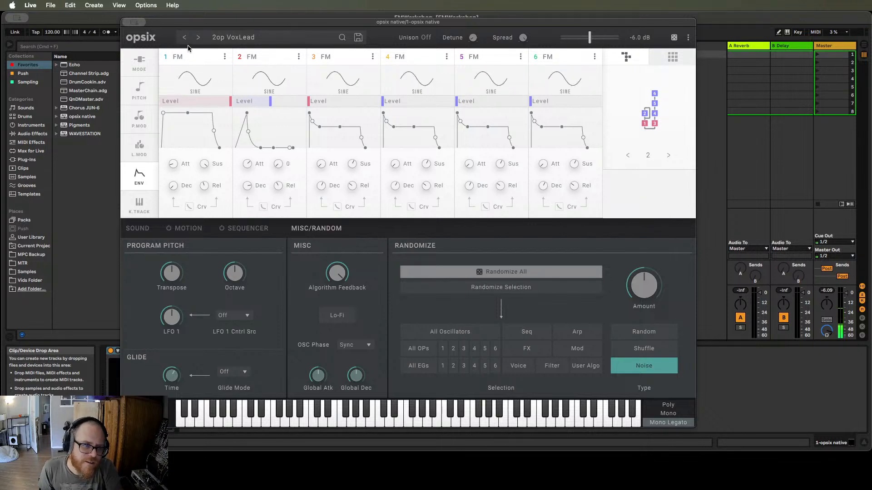
Save the program in the User folder as "2op Sweepy".
click(359, 38)
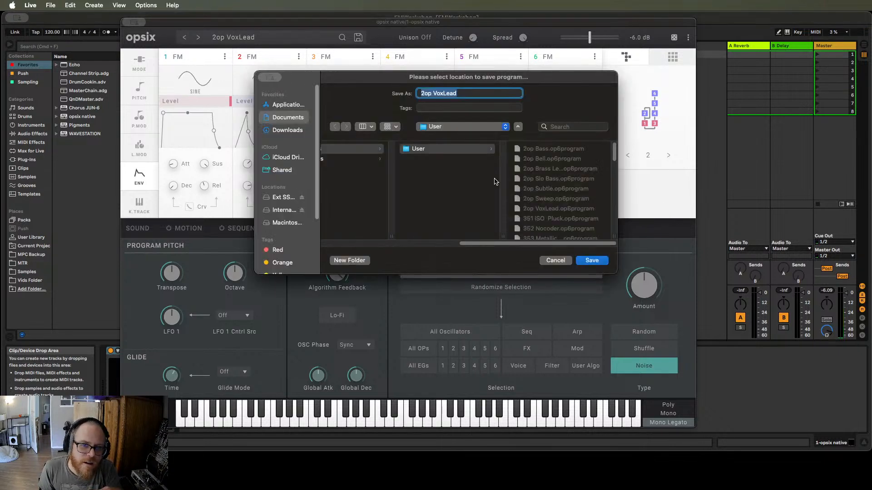
drag(457, 95, 433, 94)
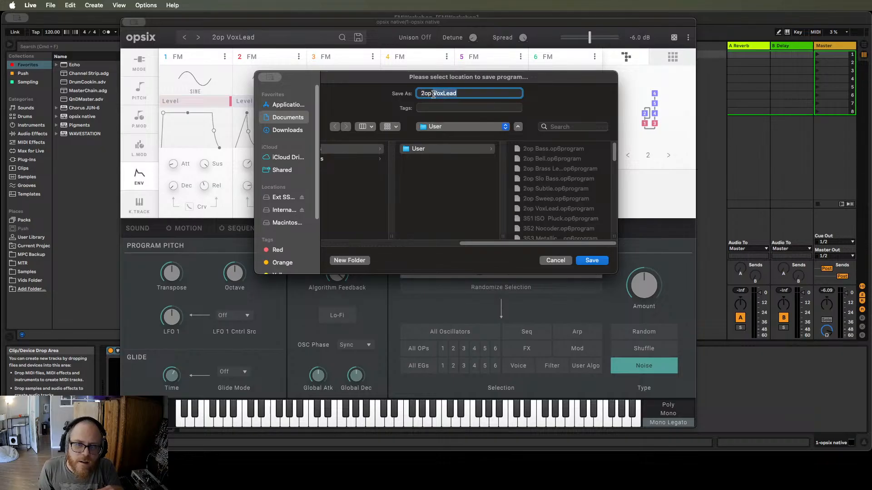
text(Sweepy)
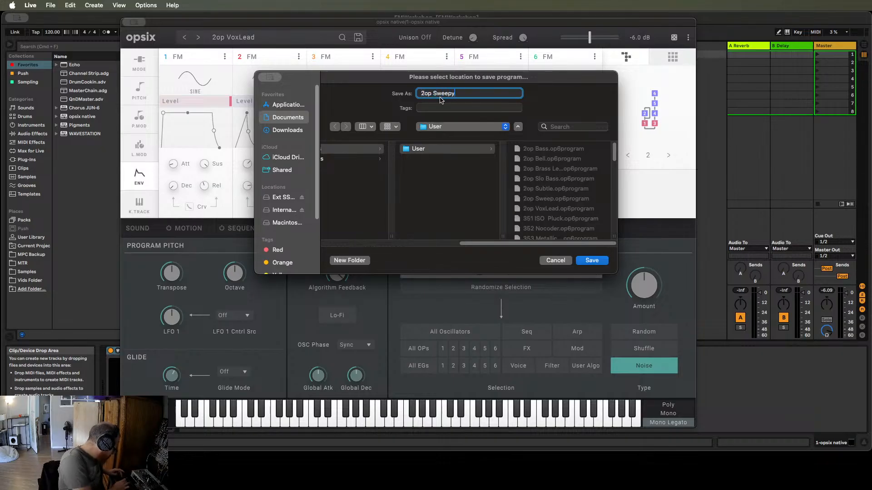
key(Return)
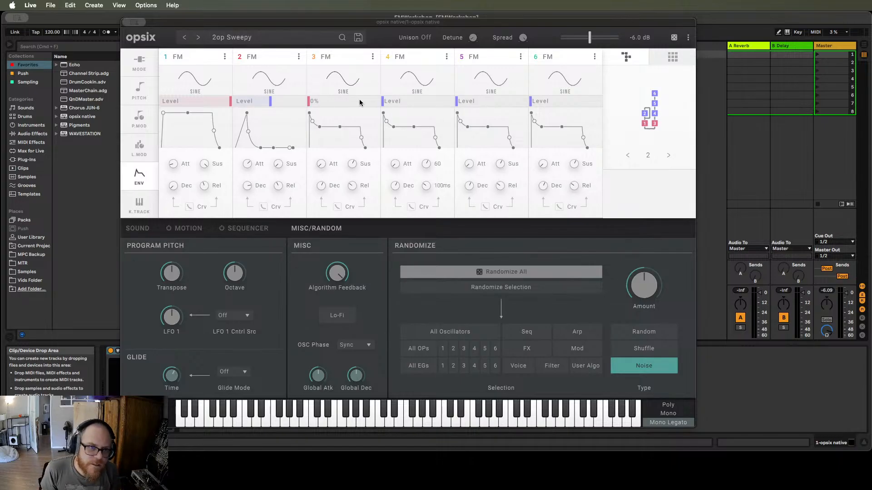
click(185, 38)
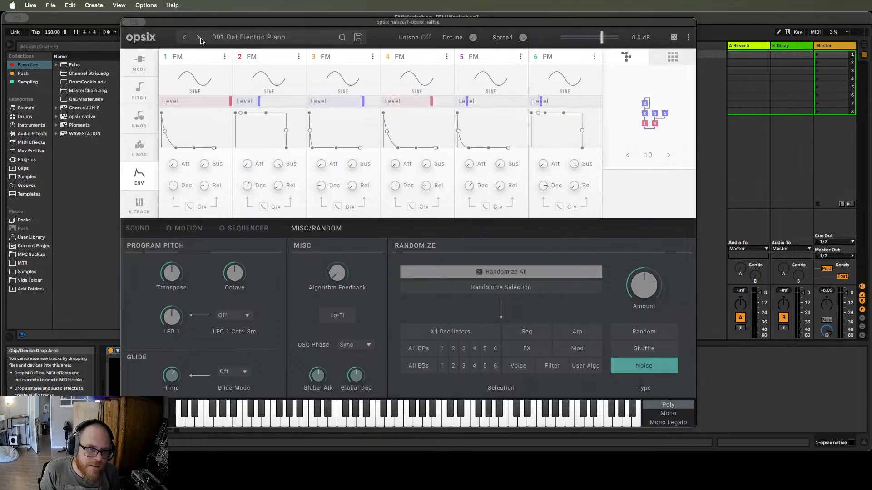
click(199, 38)
click(185, 38)
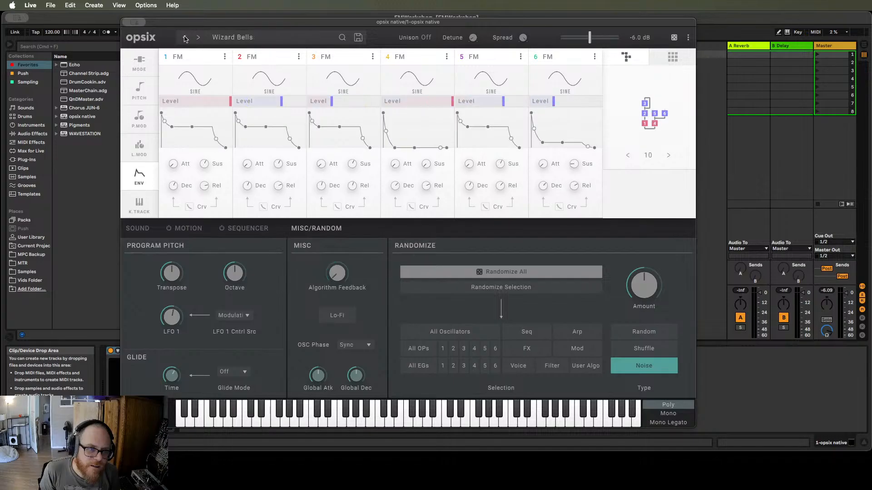
Find the saved two-operator programs in the full preset list and load "2op Bass".
click(324, 41)
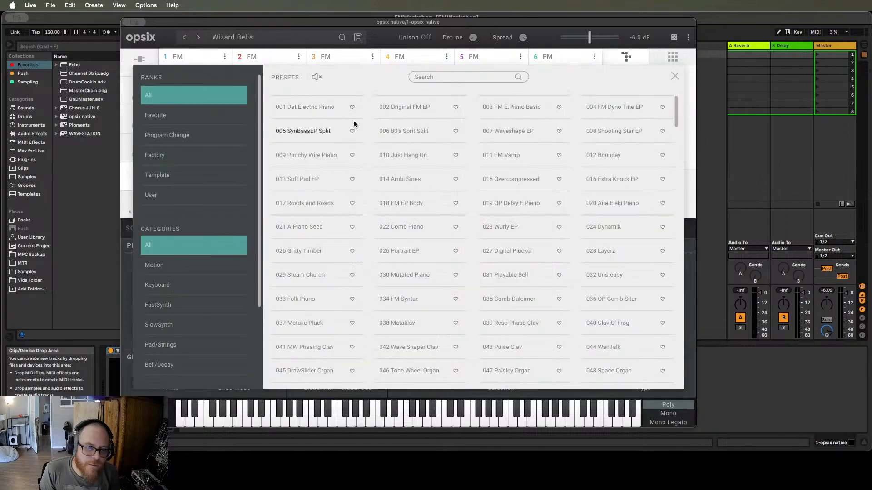
scroll(385, 209, down, 20)
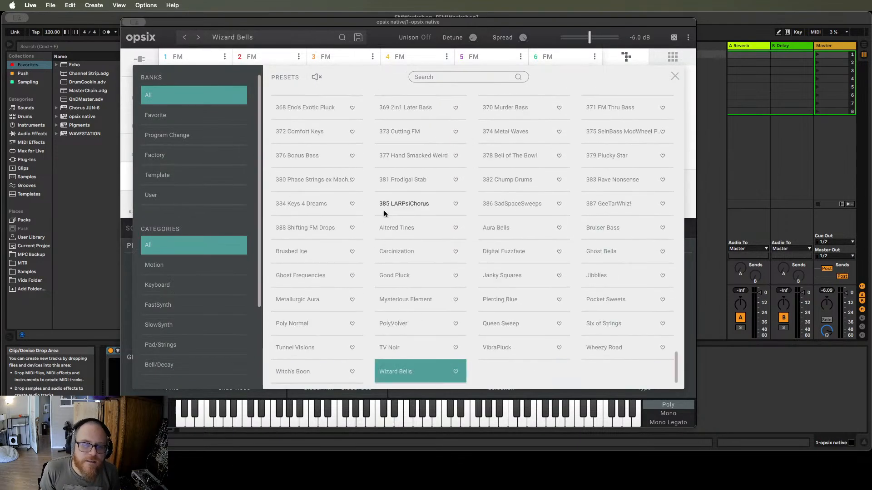
scroll(524, 315, up, 4)
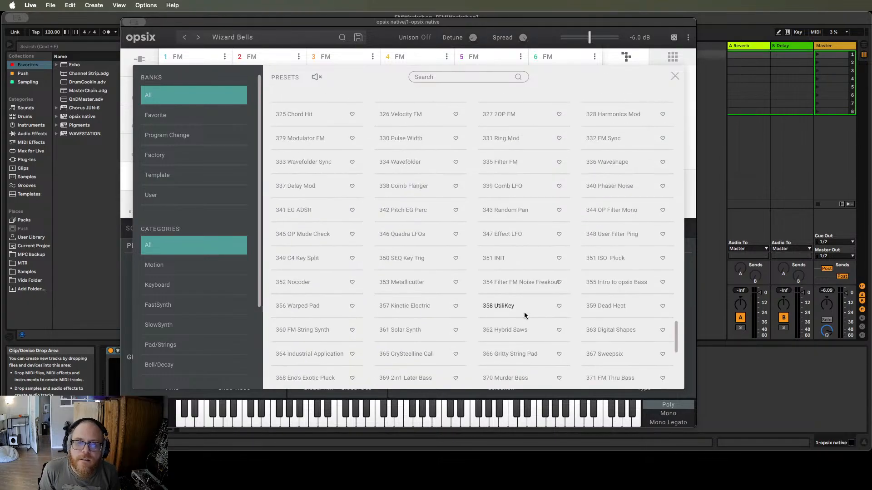
scroll(559, 327, up, 10)
scroll(557, 326, up, 4)
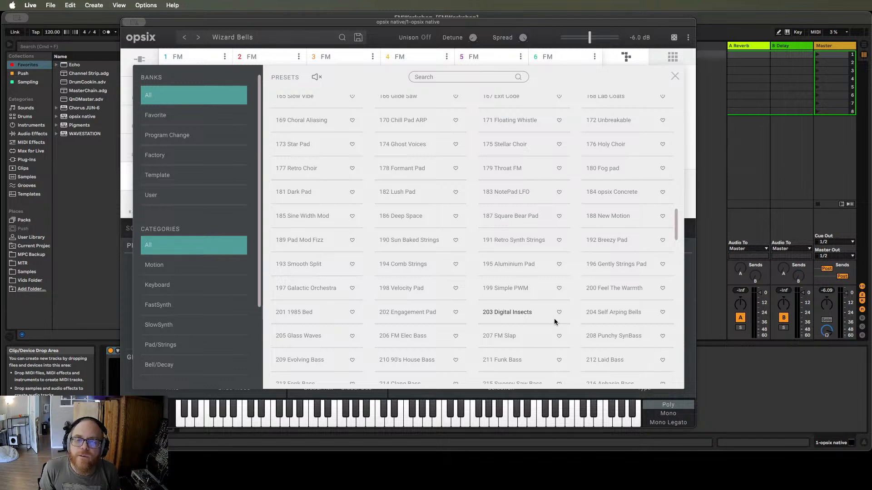
scroll(553, 319, down, 2)
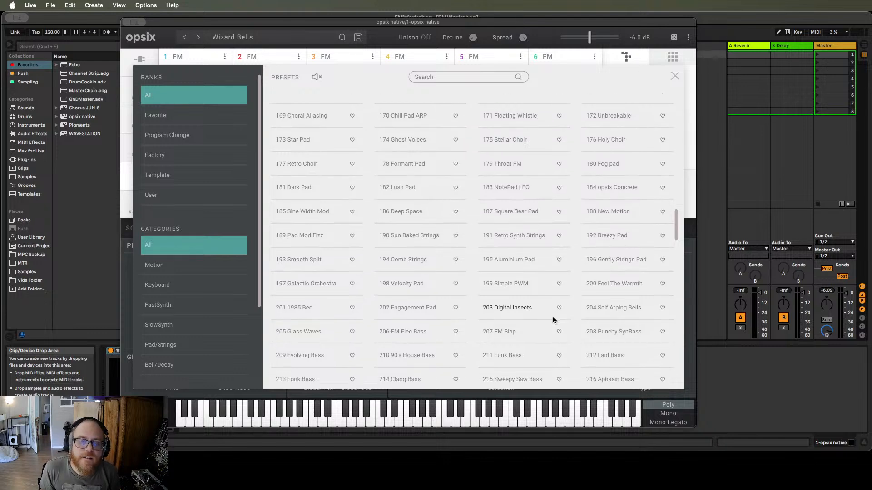
scroll(549, 315, up, 10)
scroll(544, 309, up, 8)
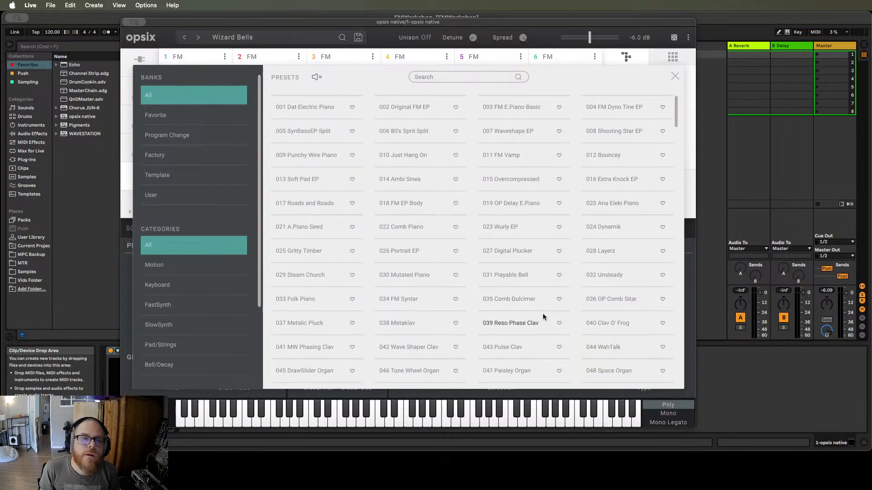
scroll(537, 303, down, 20)
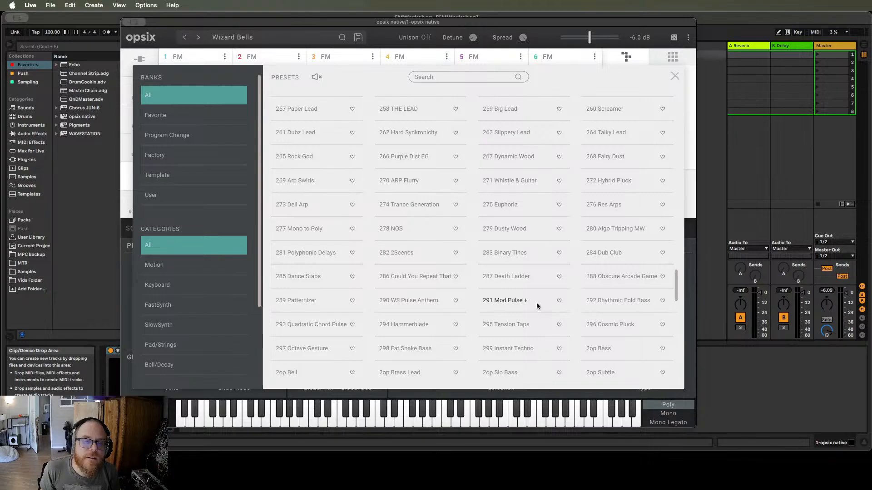
scroll(536, 306, up, 1)
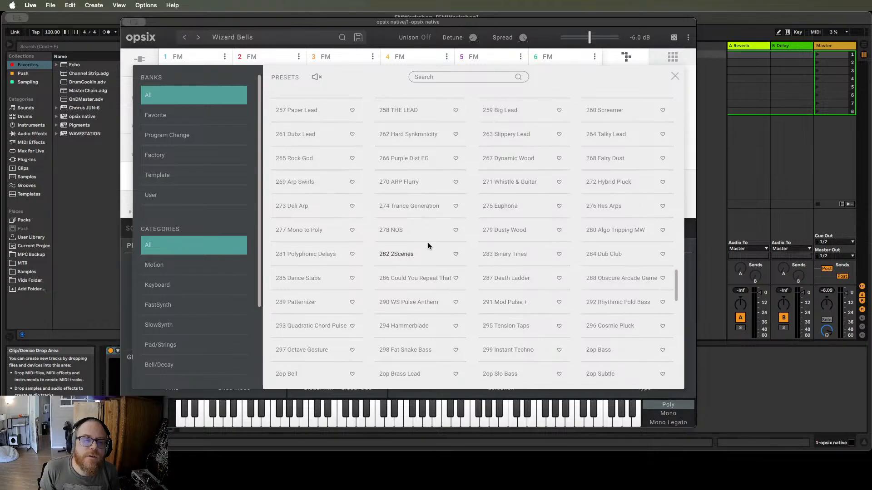
scroll(435, 241, down, 2)
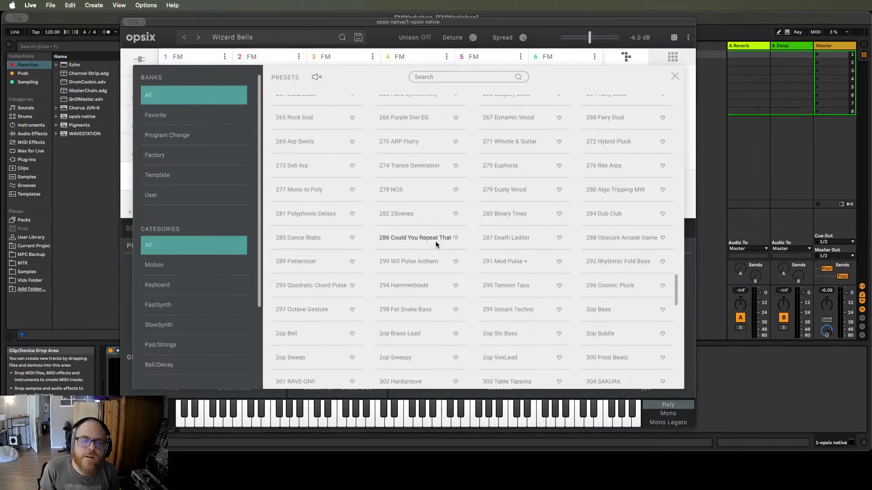
click(609, 313)
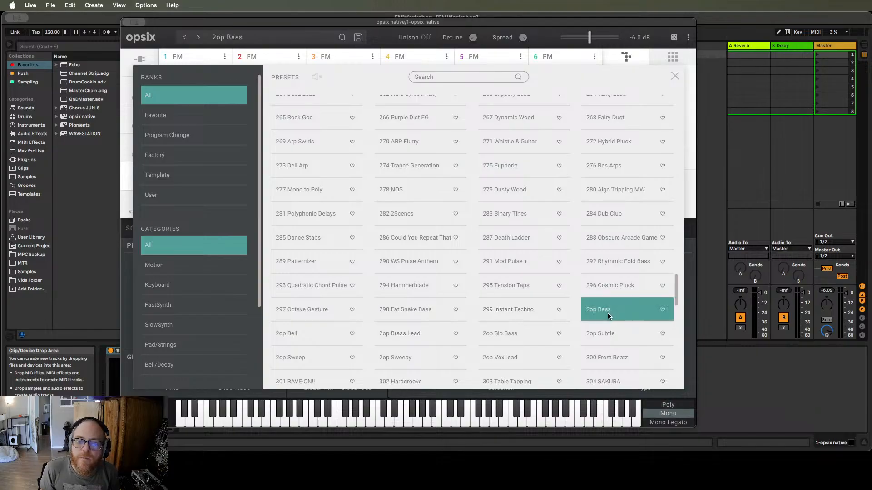
click(608, 313)
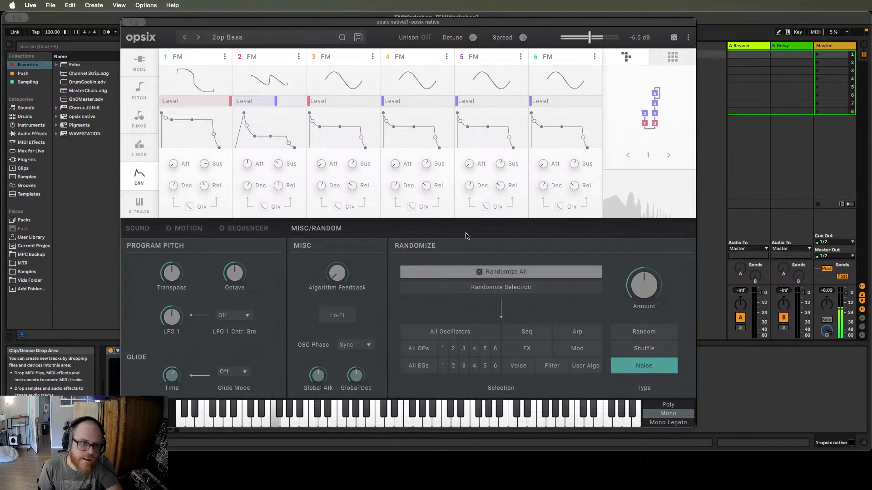
Review the operators' pitch, key tracking, envelope and mode settings in the 2op Bass patch, including operator 2's feedback.
click(139, 90)
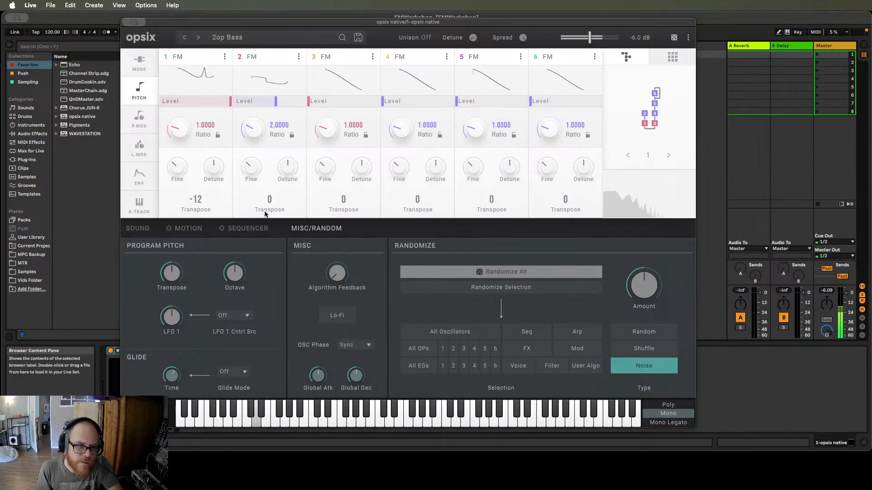
click(139, 200)
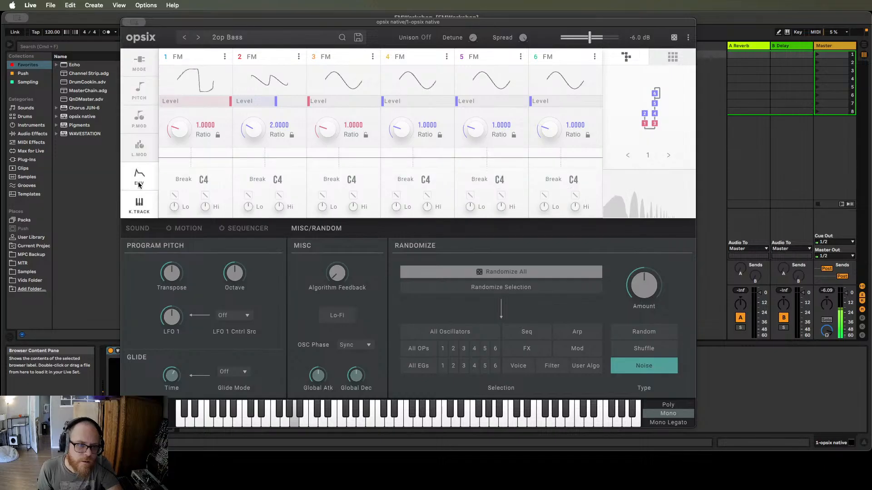
click(140, 183)
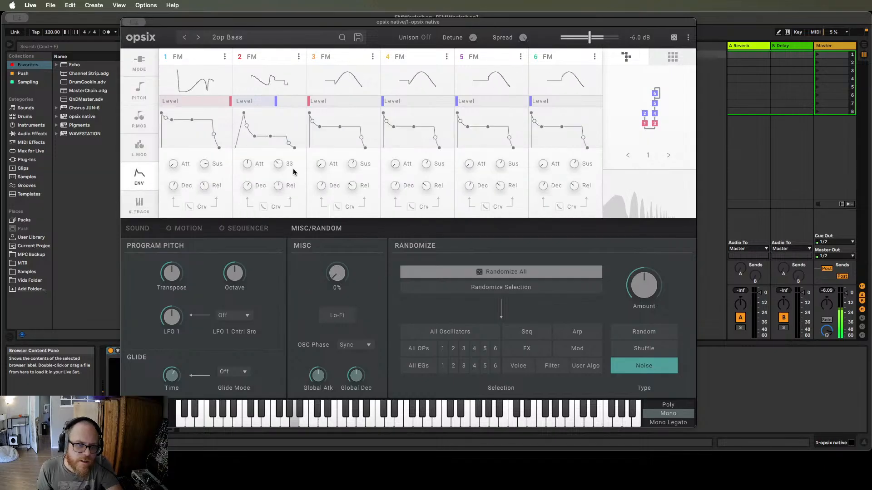
click(140, 64)
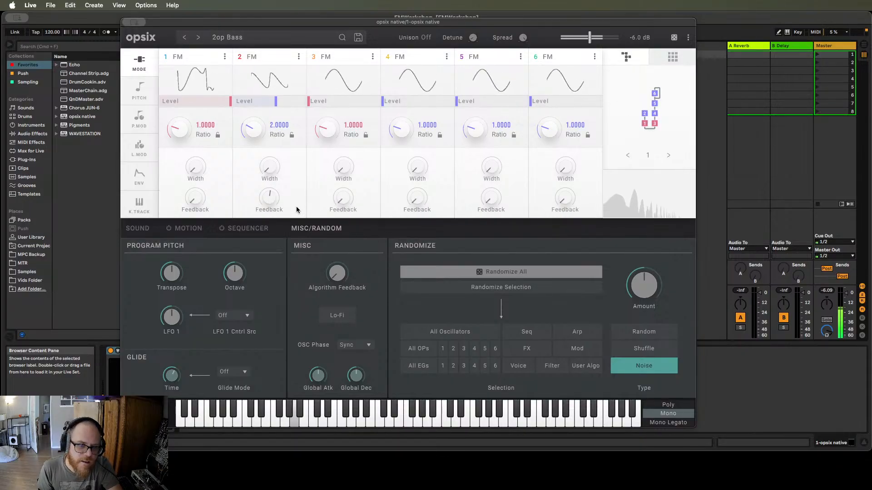
mouse_move(278, 205)
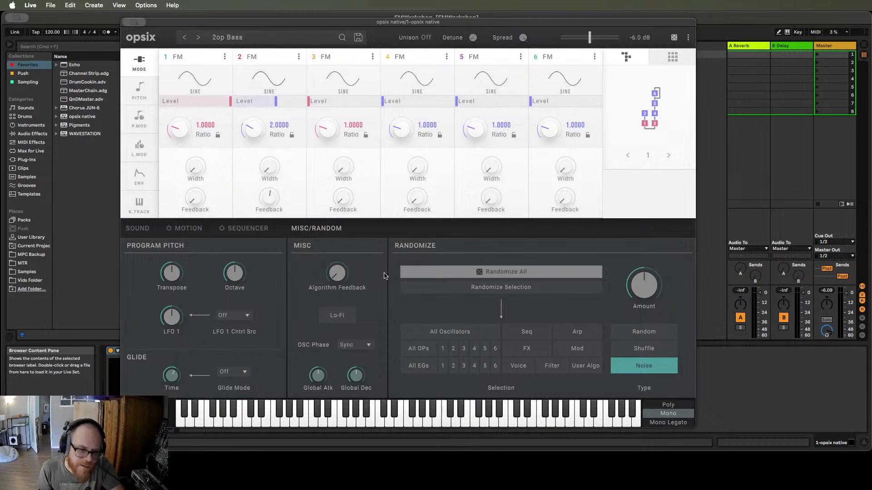
mouse_move(344, 280)
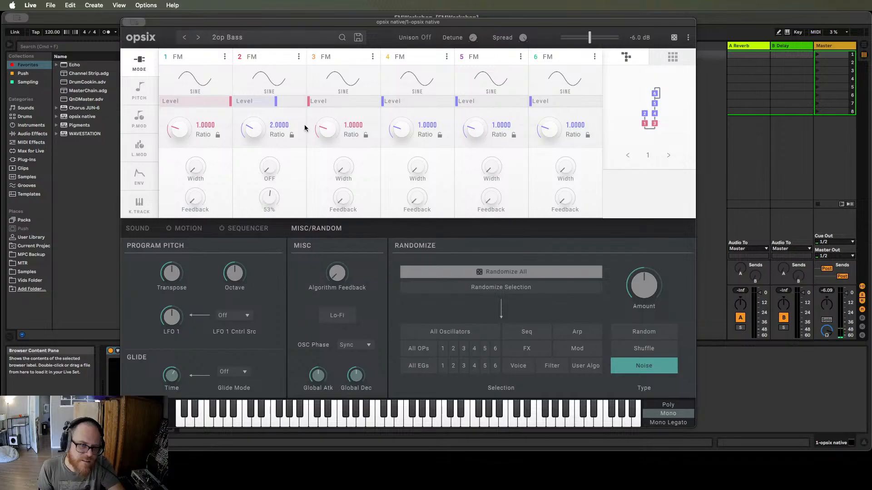
Audition the presets 2op Bell, 2op Brass Lead, 2op Slo Bass and 2op Subtle in turn.
click(197, 38)
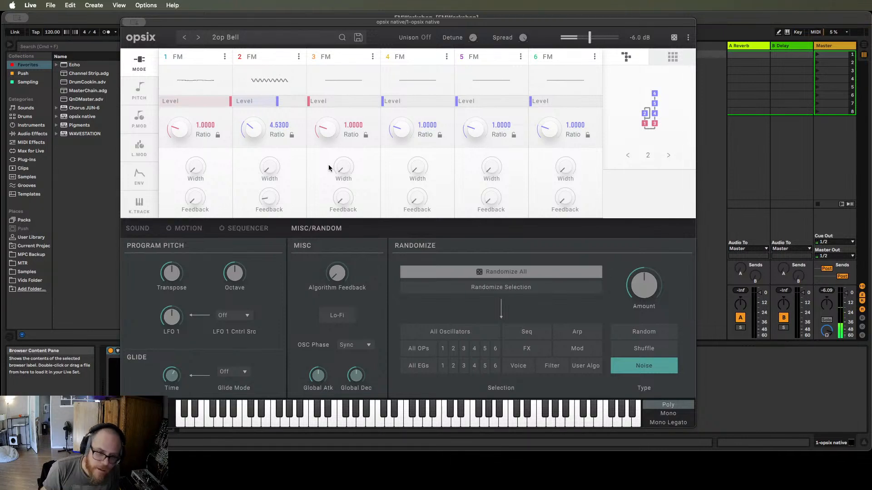
click(198, 37)
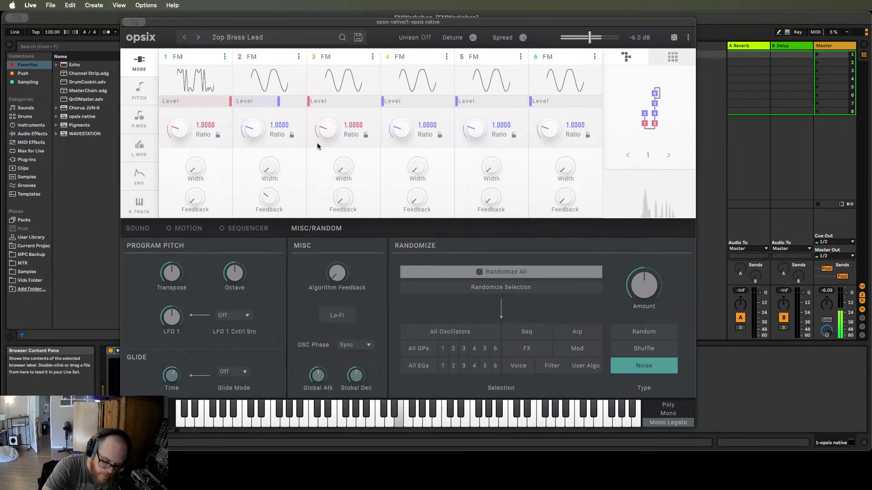
click(198, 37)
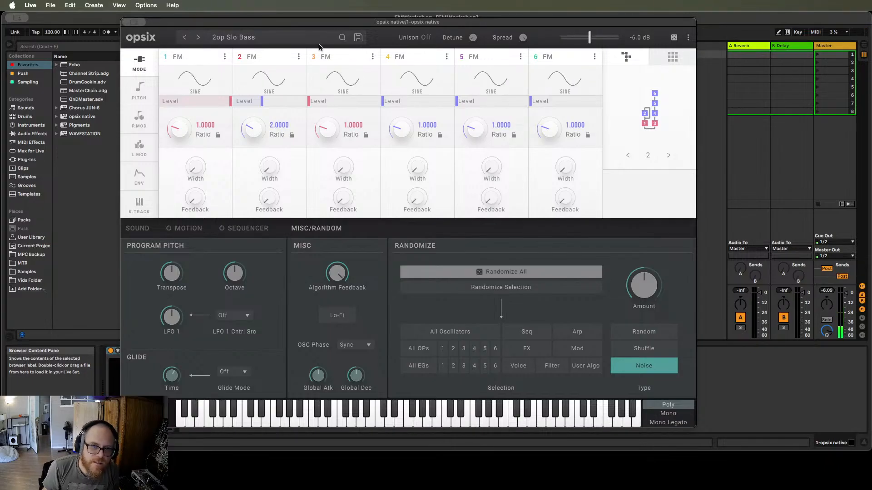
click(198, 37)
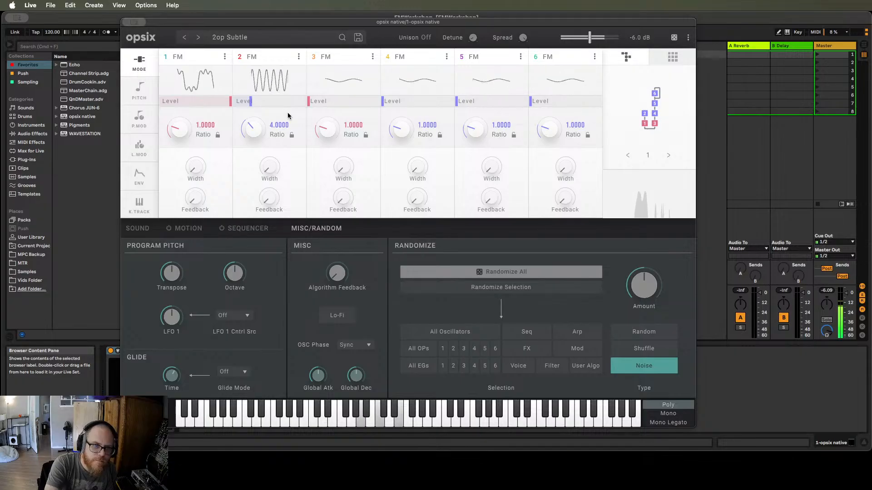
Audition 2op Sweep and 2op Sweepy, and leave the 2op VoxLead preset loaded.
click(198, 37)
mouse_move(272, 98)
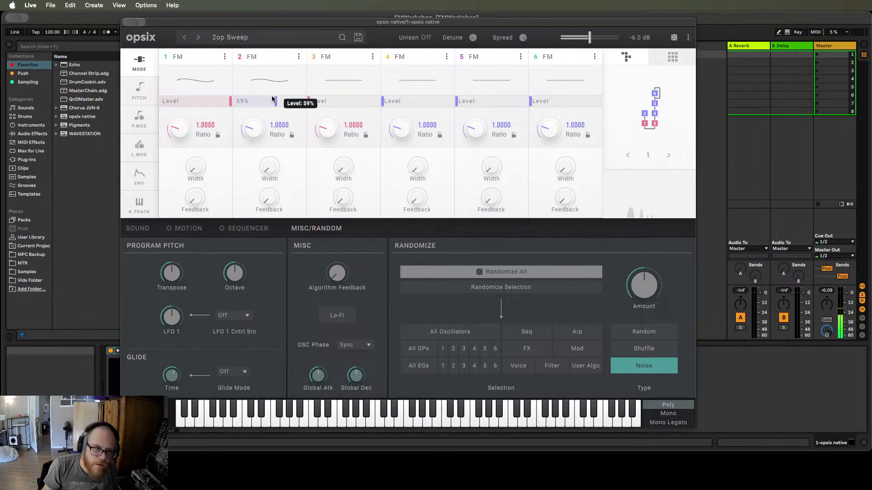
click(198, 38)
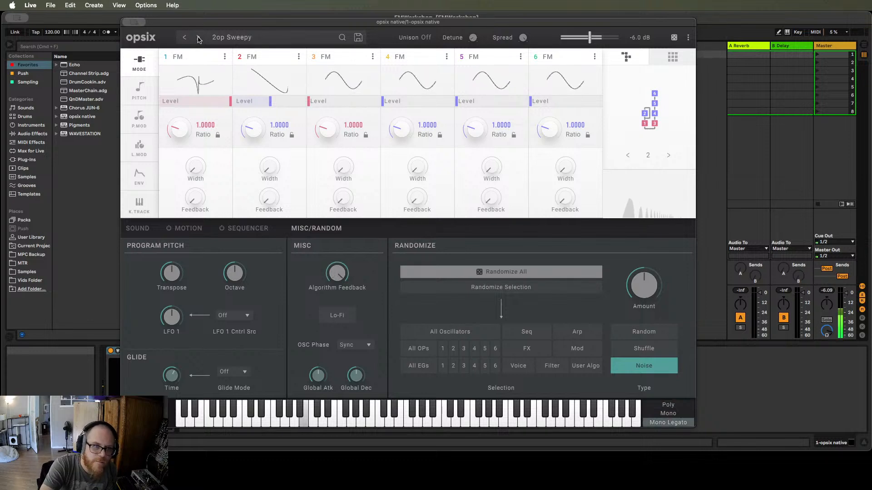
click(198, 39)
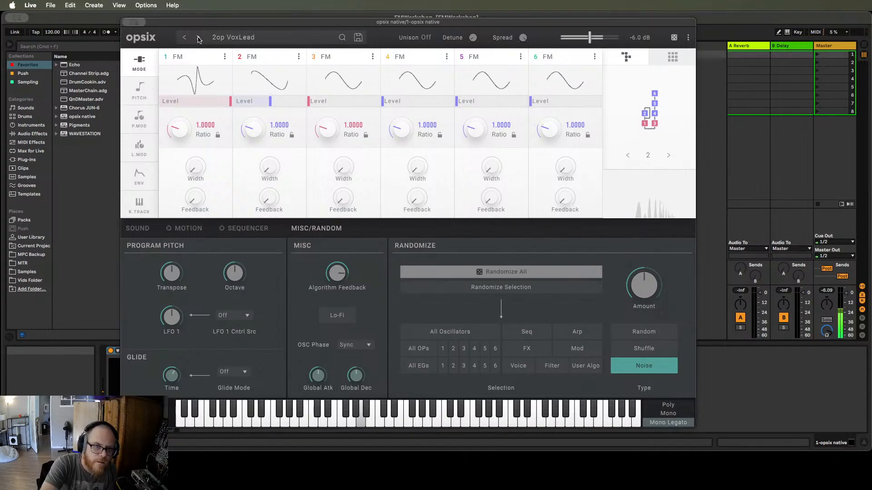
click(198, 38)
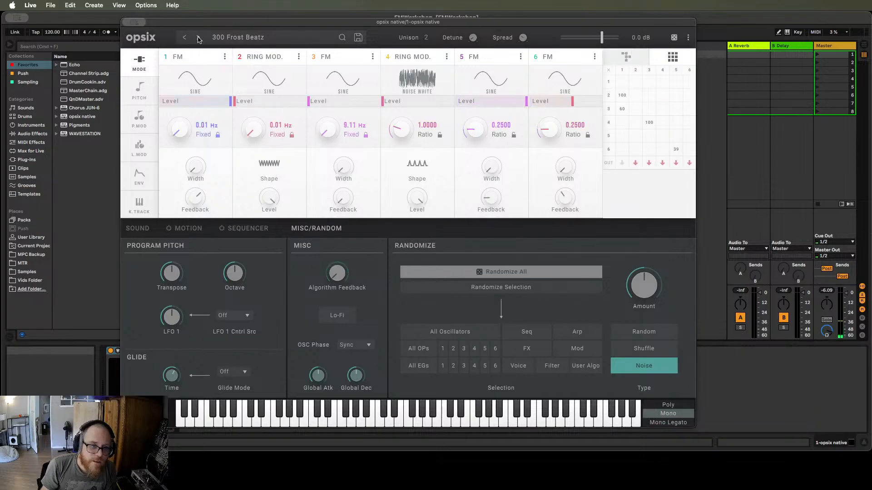
click(184, 38)
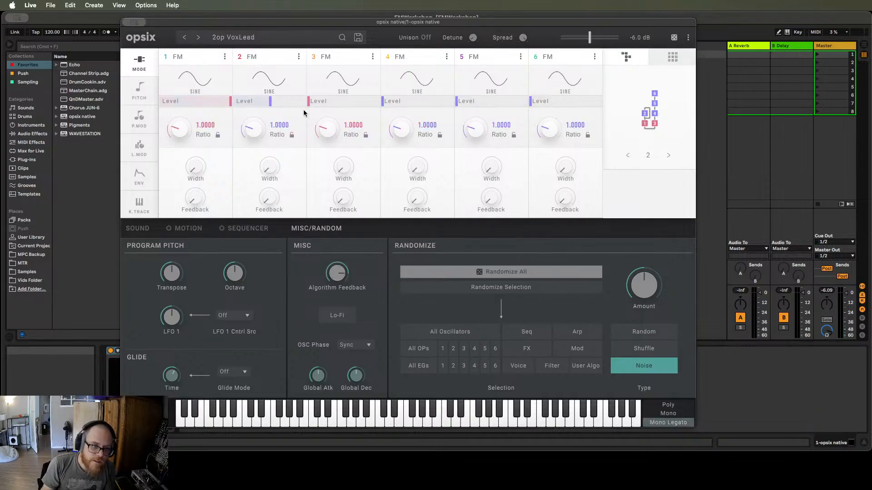
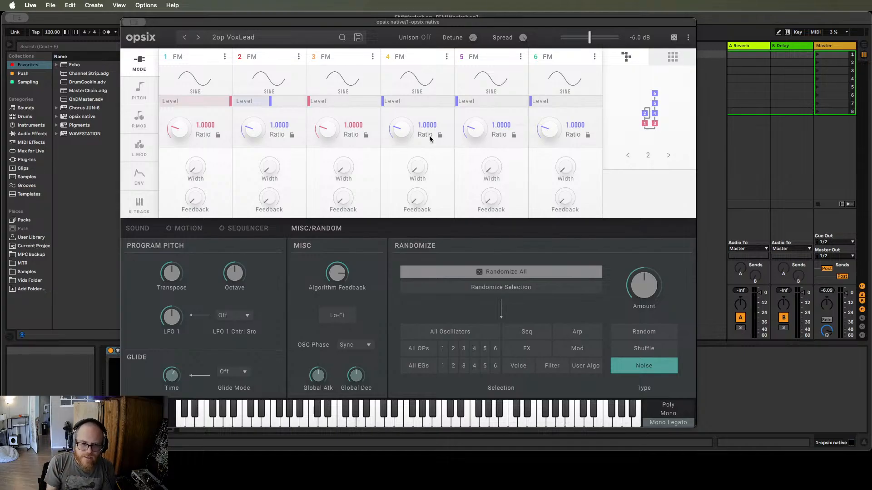
Step through the preset algorithms from 3 to 6 and return to algorithm 5.
click(669, 156)
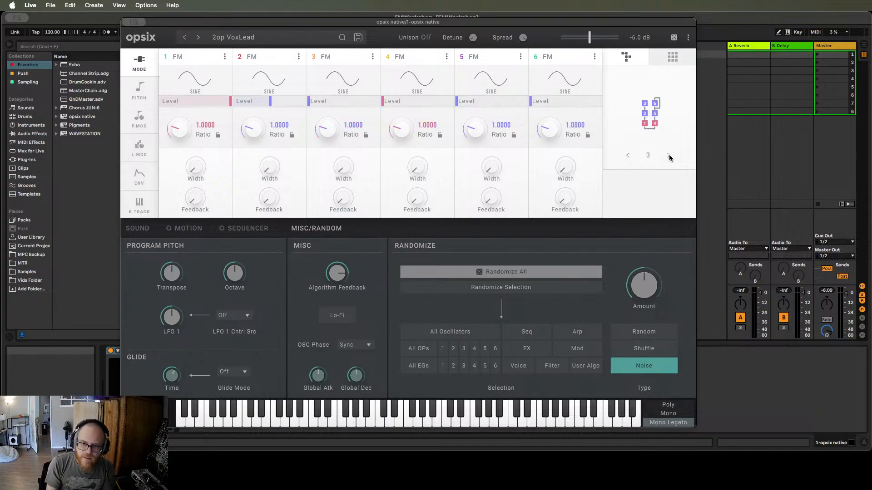
click(669, 156)
click(668, 155)
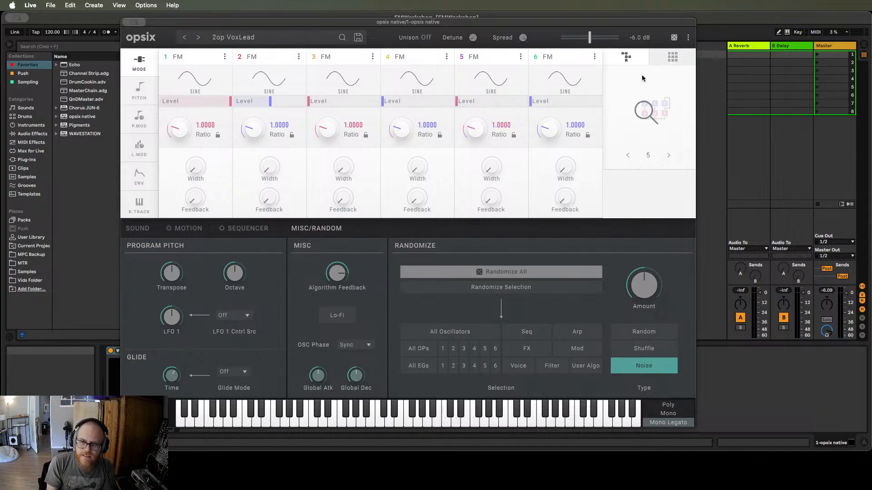
click(669, 156)
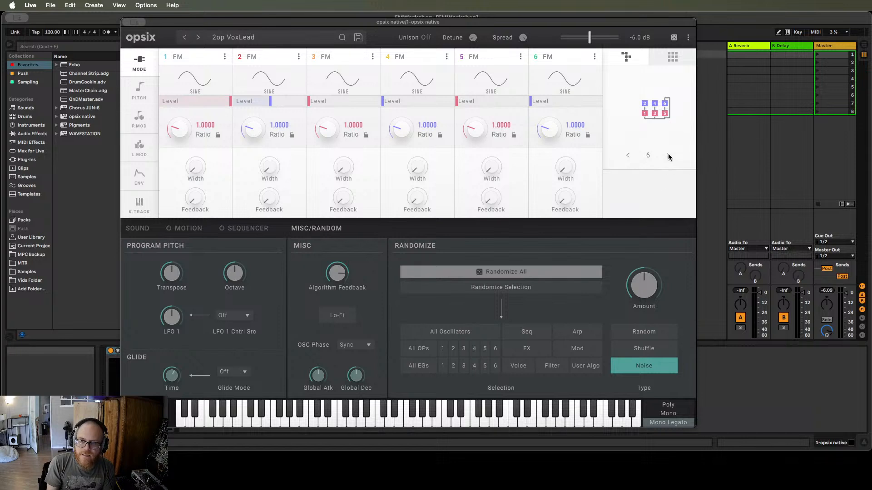
click(627, 156)
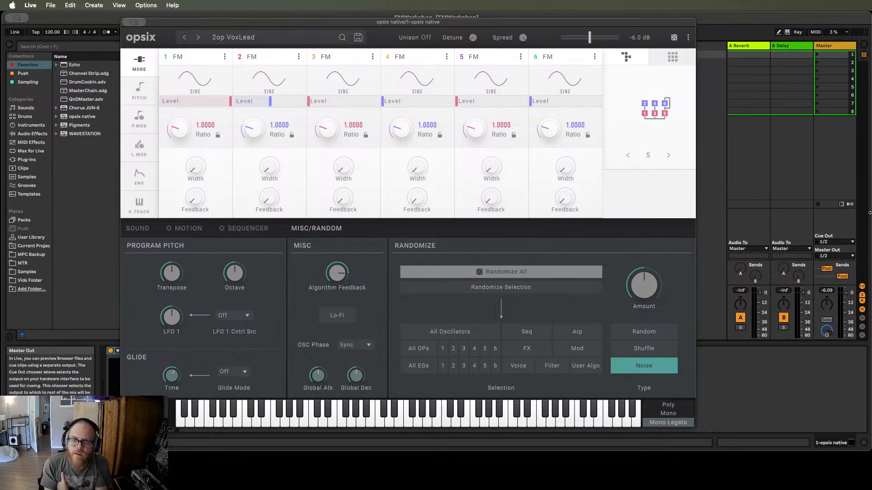
Switch to the user algorithm matrix and leave only operator 1 routed to the output, with operator 2 modulating it.
click(682, 57)
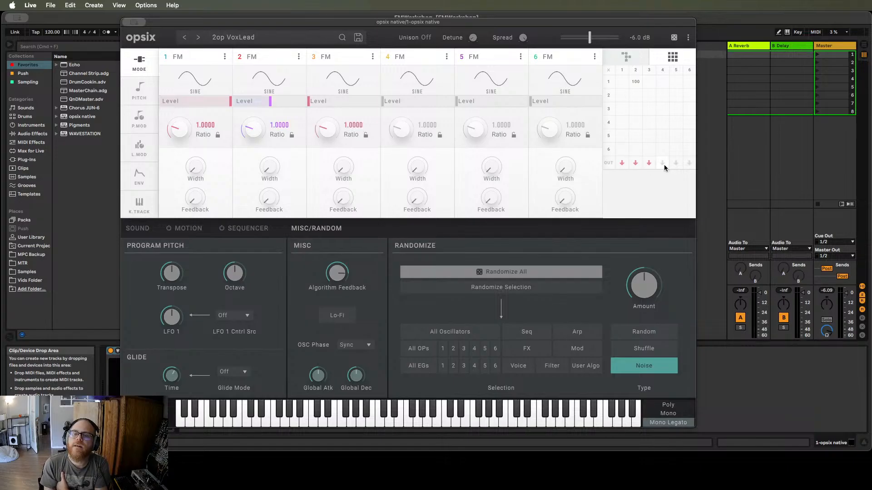
click(636, 162)
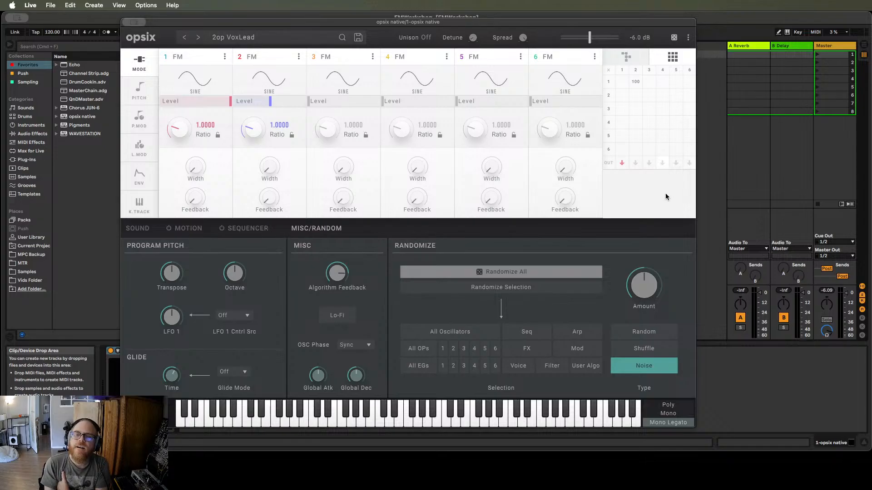
Switch back to preset algorithm 5 and review the available modes for operator 1, keeping it on FM.
click(633, 60)
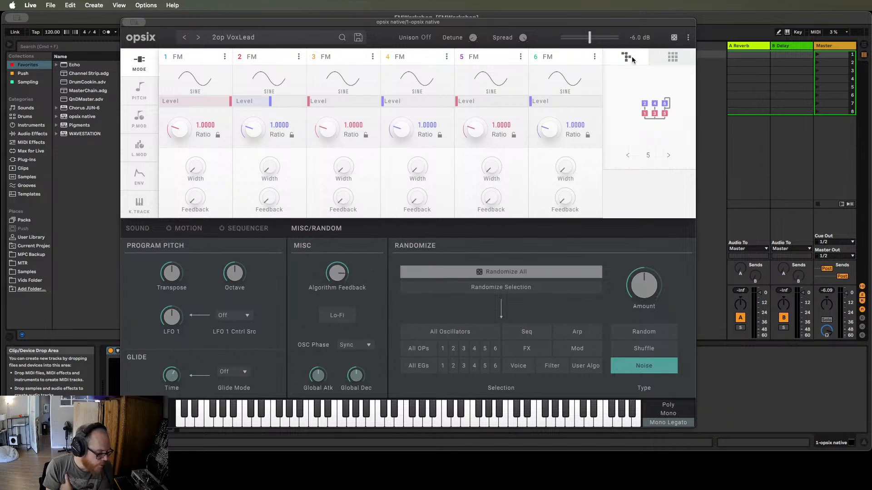
click(207, 58)
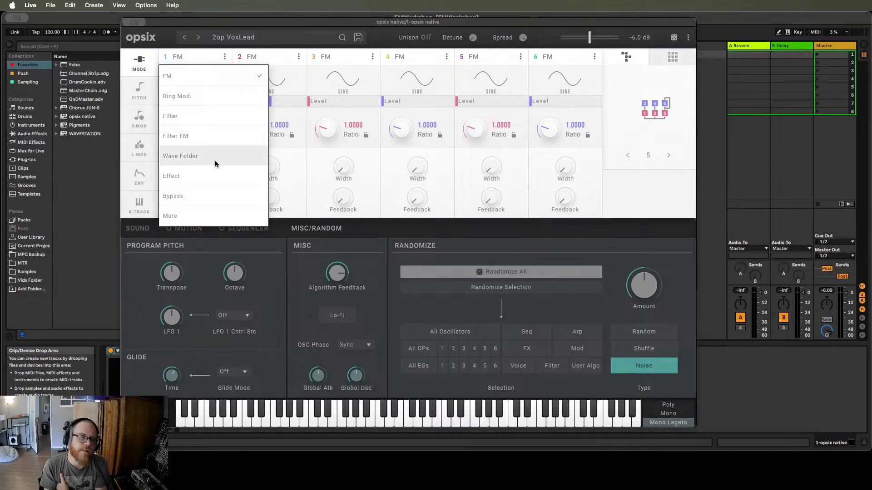
click(215, 74)
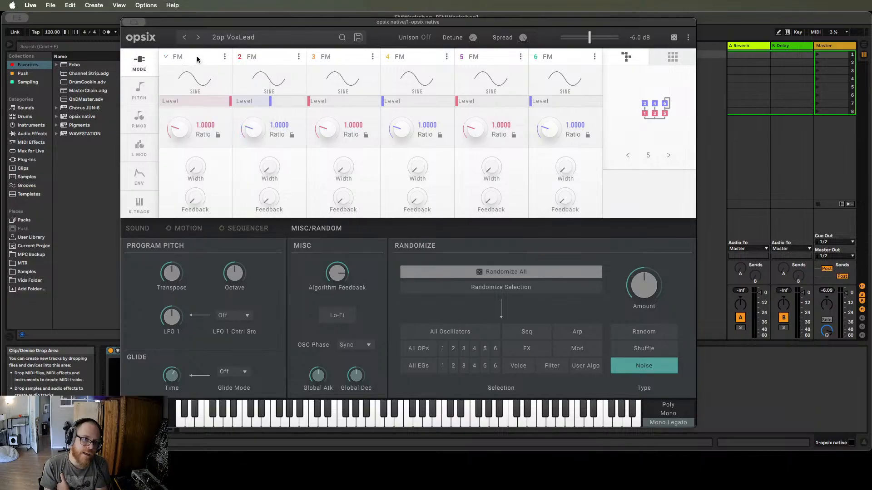
drag(224, 22, 206, 22)
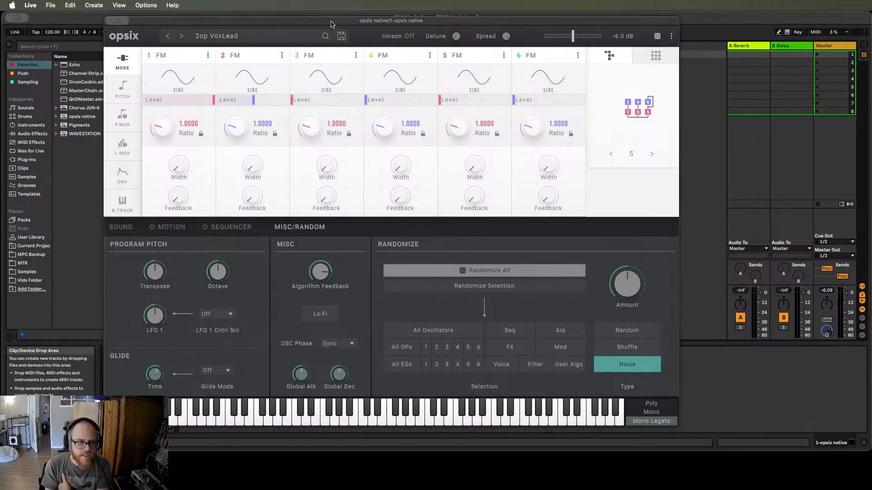
click(176, 61)
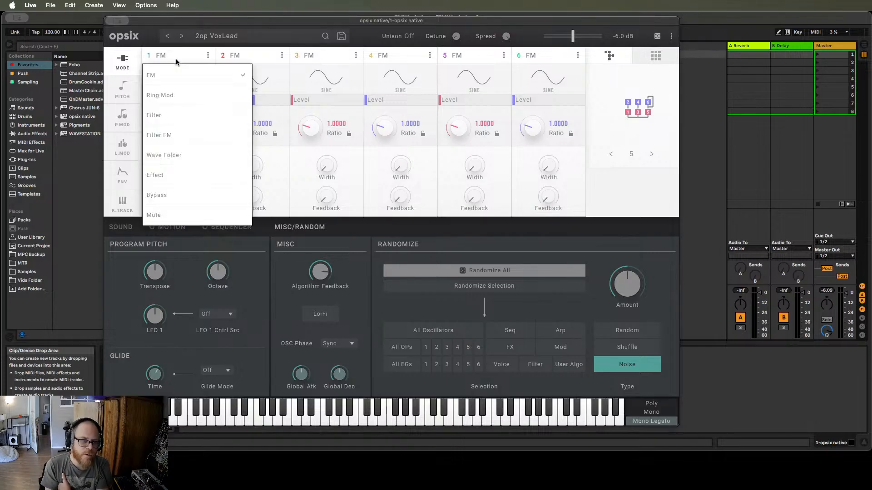
click(176, 58)
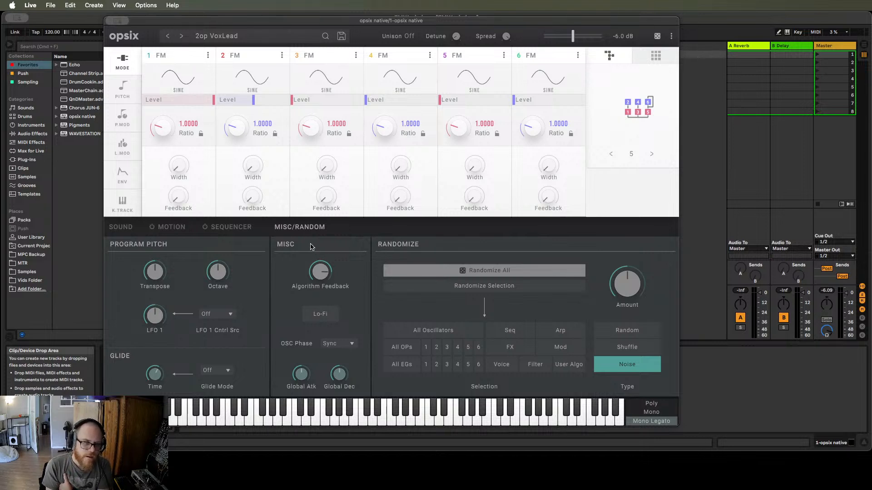
click(189, 57)
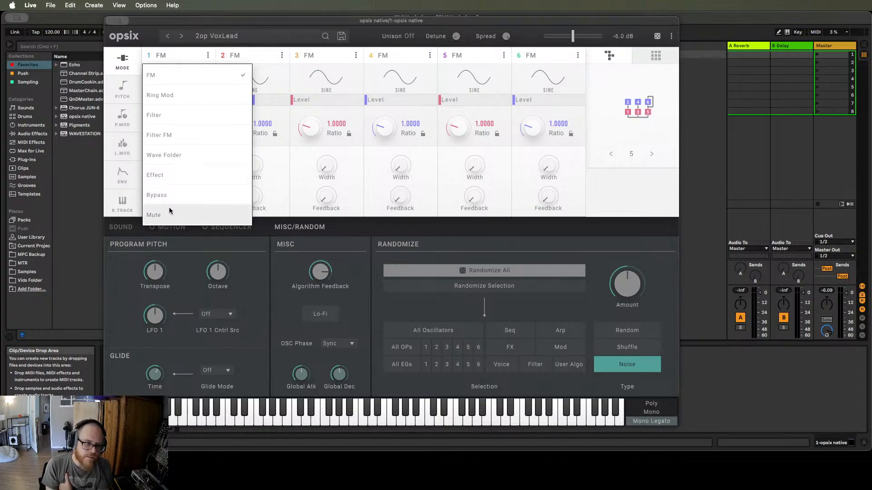
click(171, 57)
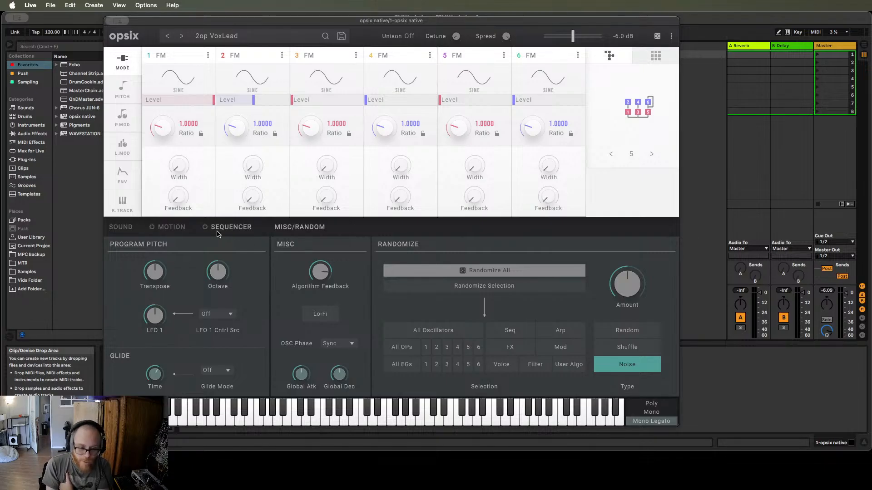
Show the sound settings, review the filter types while keeping LPF 12, and turn the filter off.
click(126, 228)
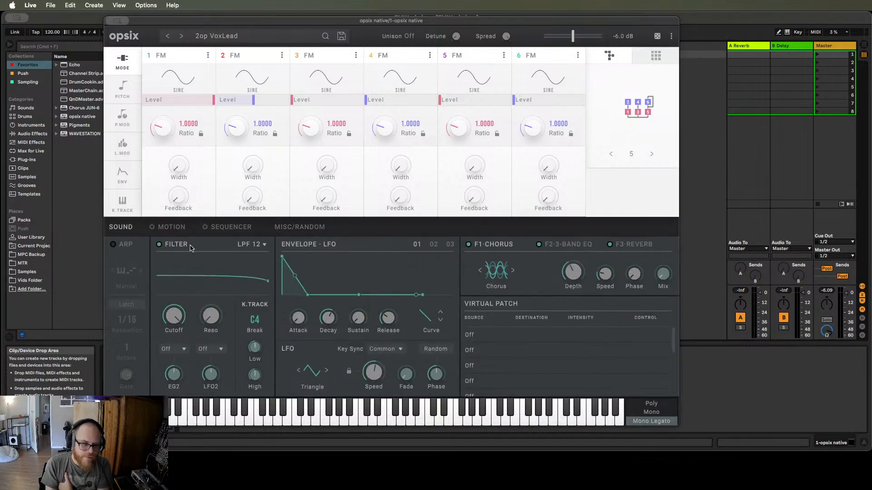
click(250, 246)
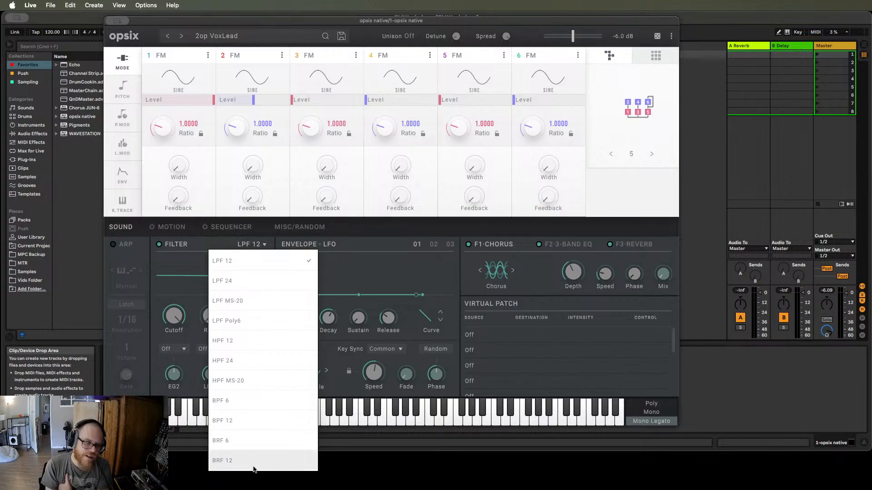
click(175, 262)
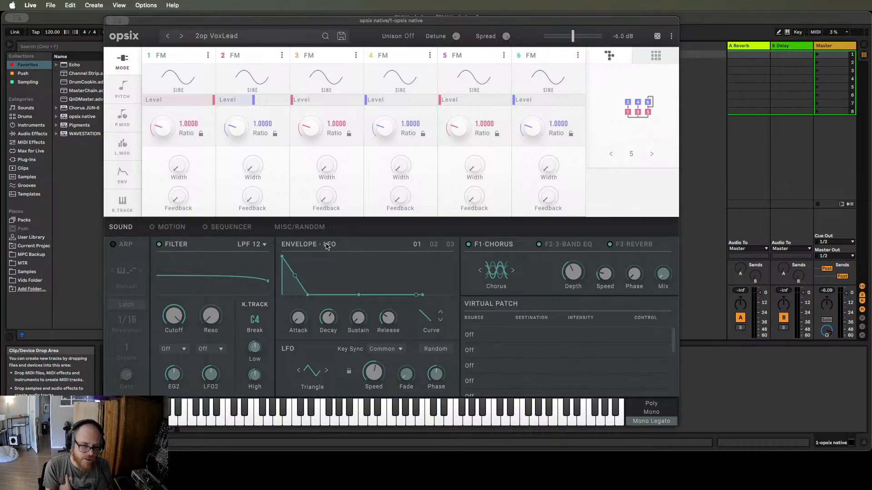
click(160, 245)
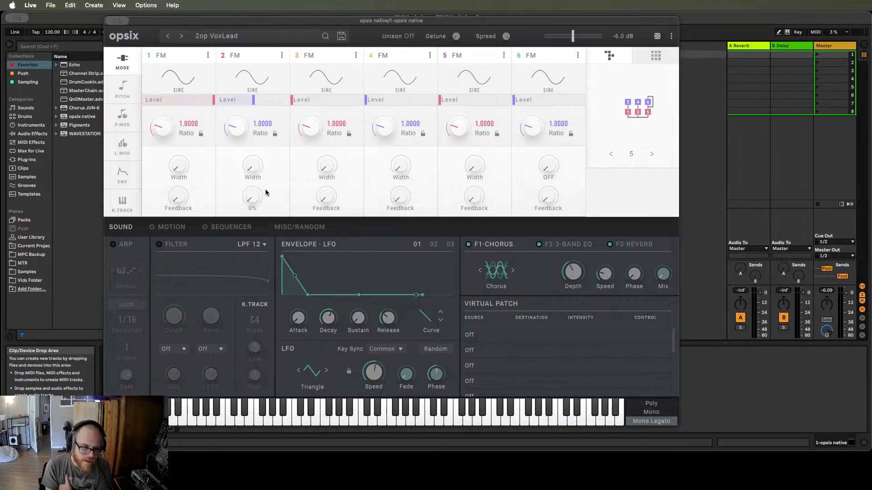
Show the operator envelopes and add a virtual patch from EG1 to the program Algorithm with an intensity of 21.
click(122, 174)
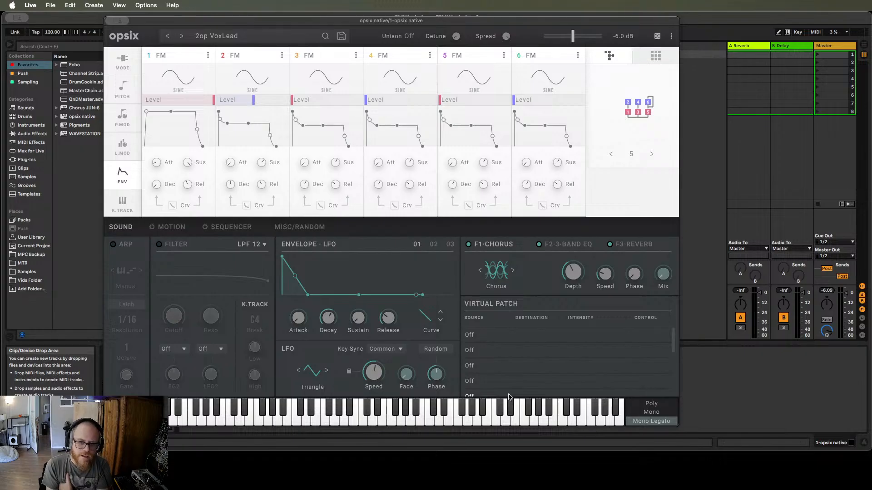
click(480, 336)
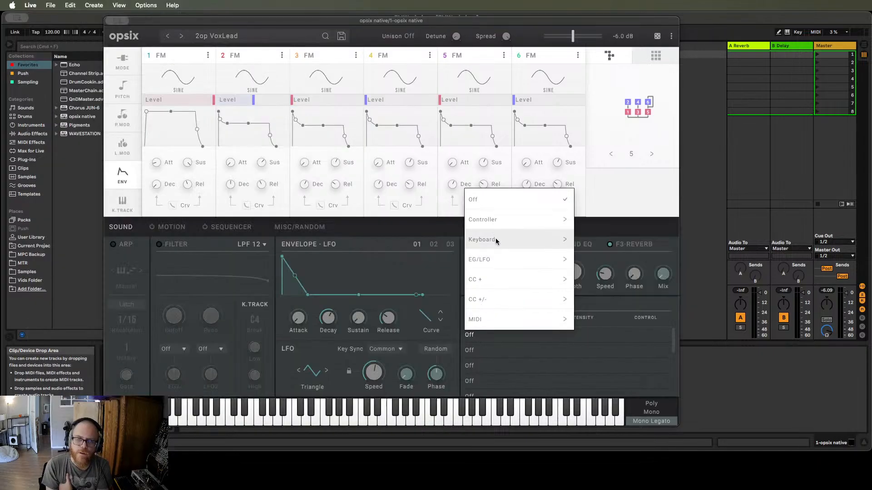
mouse_move(500, 257)
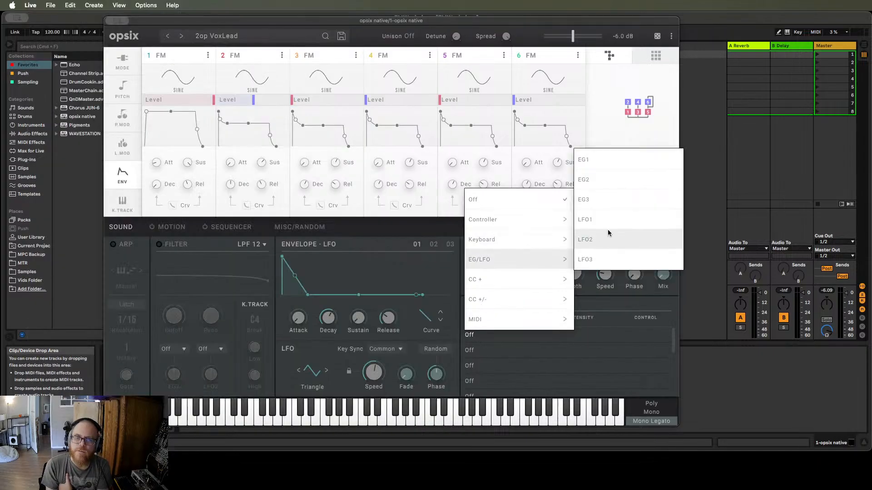
click(586, 159)
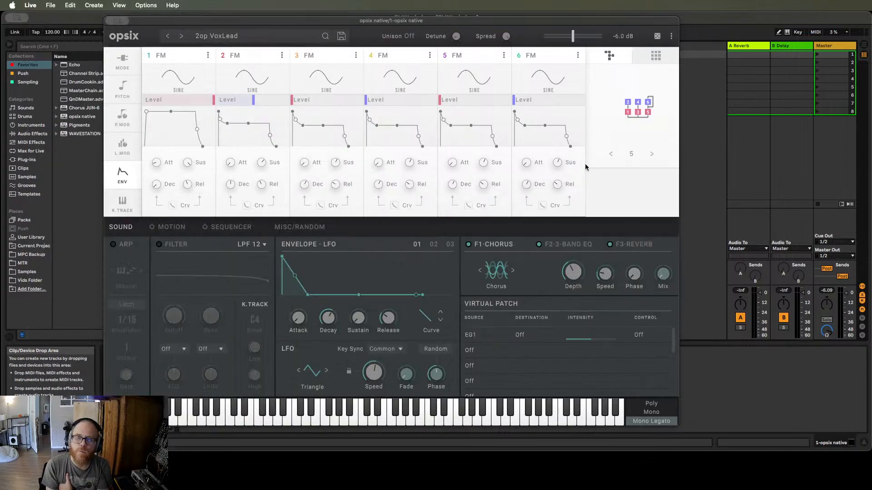
click(528, 339)
mouse_move(531, 361)
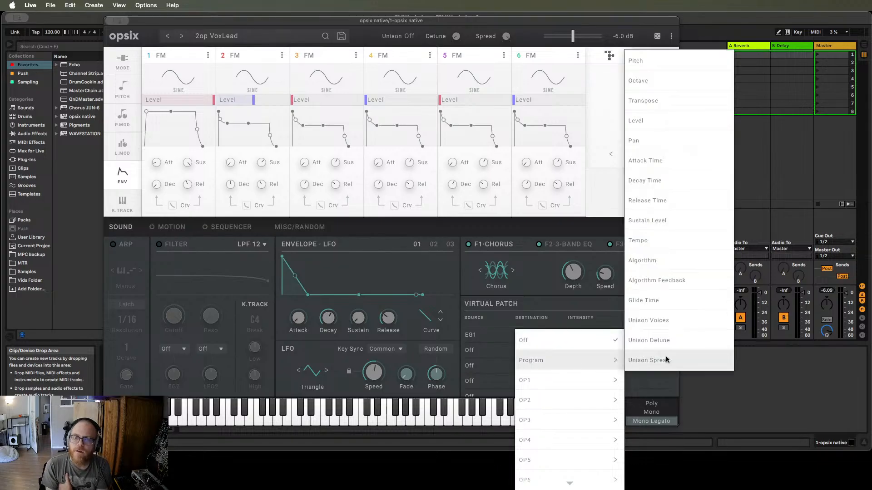
click(674, 259)
drag(565, 334, 579, 306)
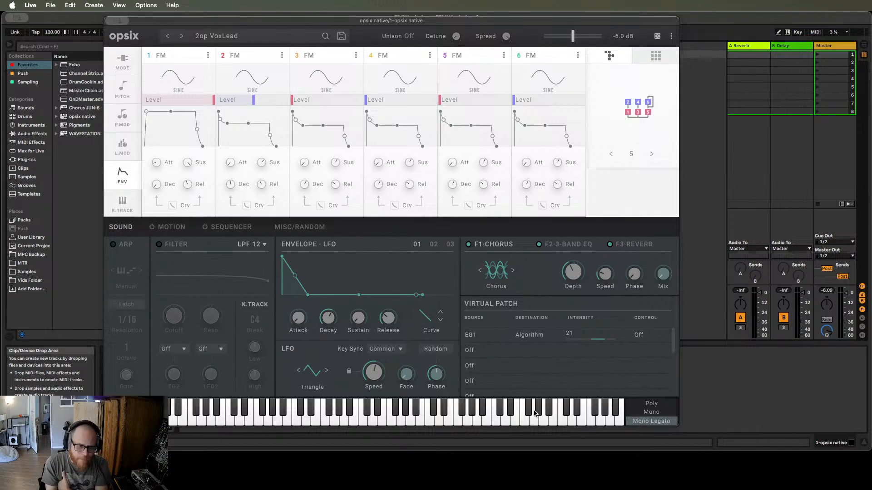
Turn the filter back on and raise operator 3's width to maximum in the operator mode settings.
click(160, 245)
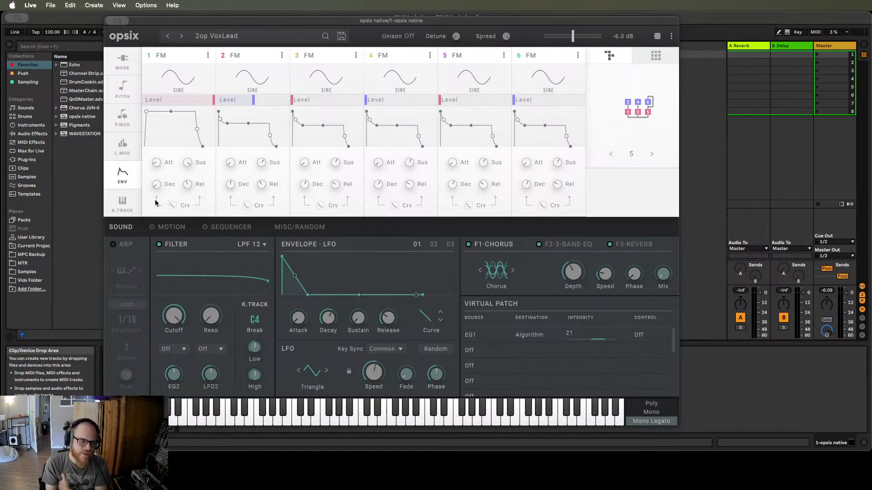
click(121, 59)
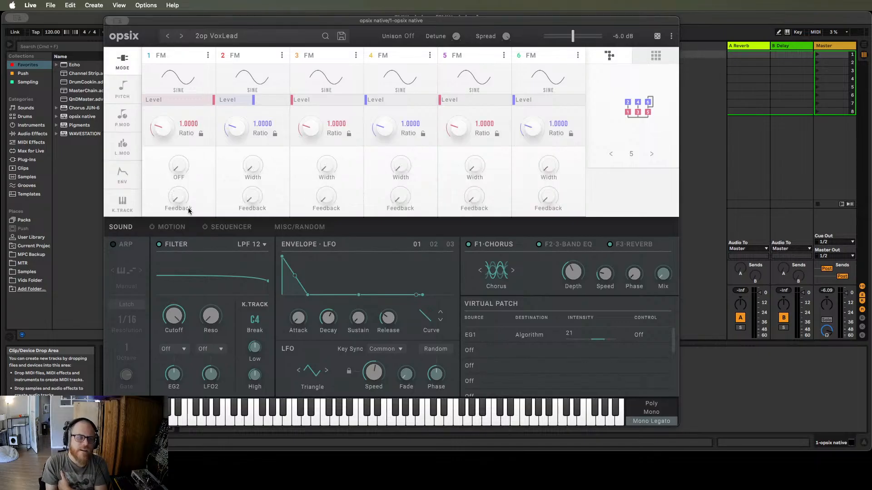
drag(180, 175, 191, 190)
drag(169, 102, 180, 178)
drag(320, 168, 315, 39)
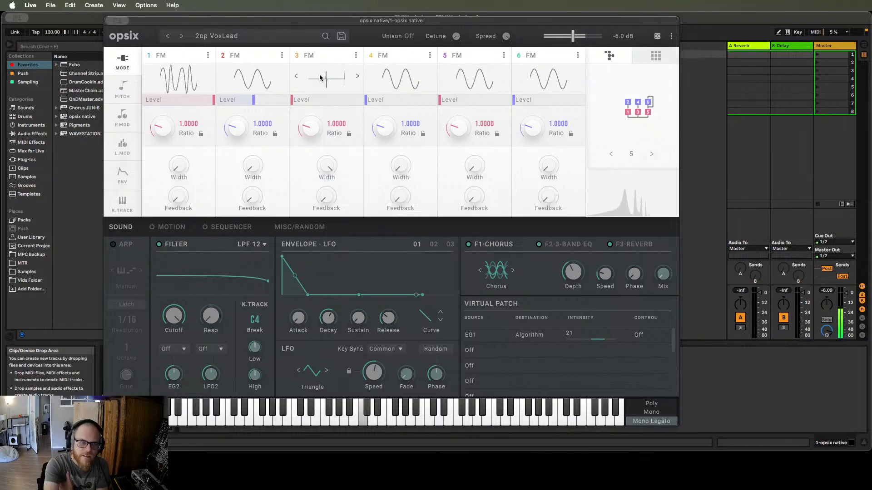
Set operator 1's level to zero and operator 3's level to 100%, and reduce operator 3's width slightly.
drag(212, 99, 144, 100)
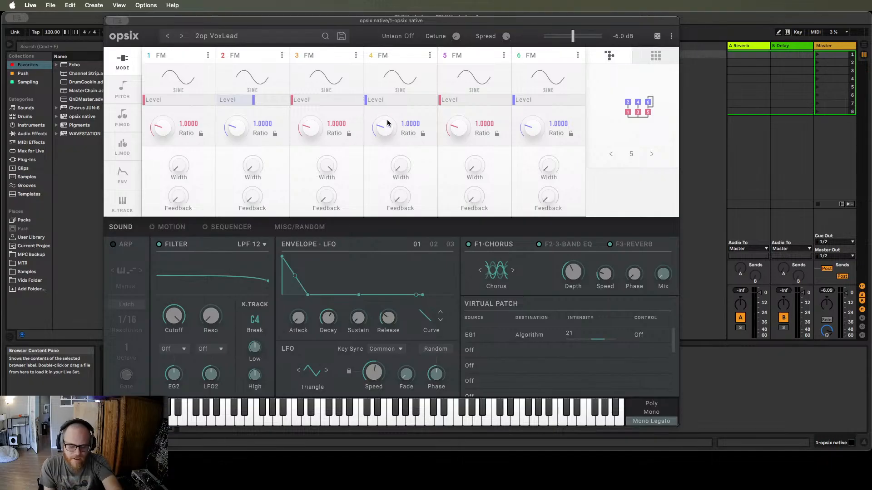
drag(313, 100, 362, 107)
drag(332, 165, 328, 199)
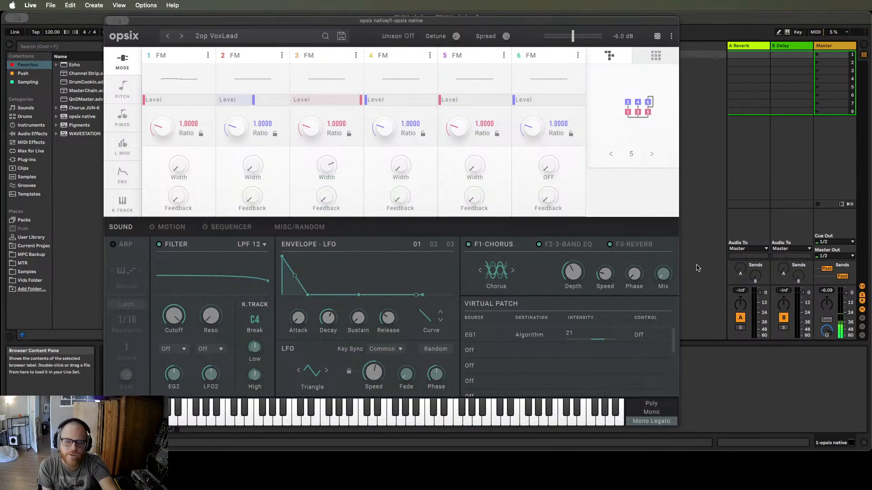
Lower the EG1-to-Algorithm virtual patch intensity to 8 and set its source to Off.
drag(571, 335, 558, 349)
click(476, 337)
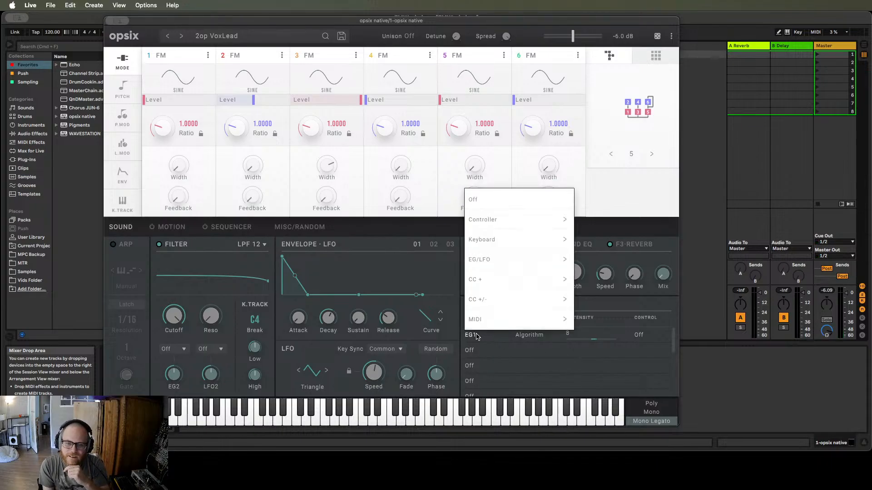
click(495, 204)
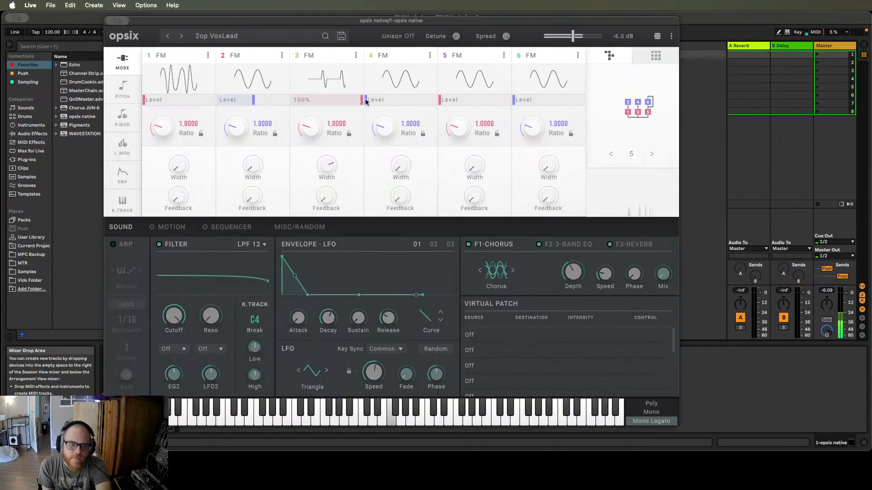
Turn operator 3's width fully down and raise operator 1's level most of the way up.
drag(324, 158, 353, 304)
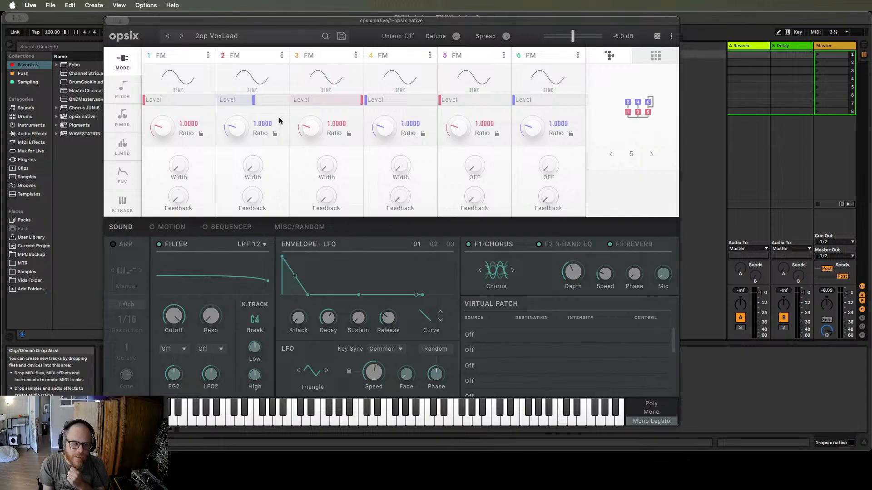
drag(180, 102, 202, 105)
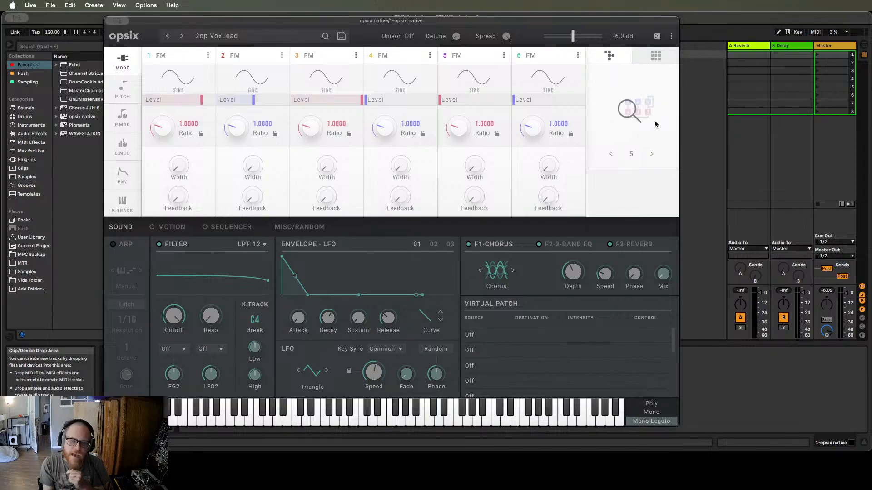
Step through the preset algorithms from 4 to 7, and look over the full algorithm chart while keeping algorithm 7.
click(611, 154)
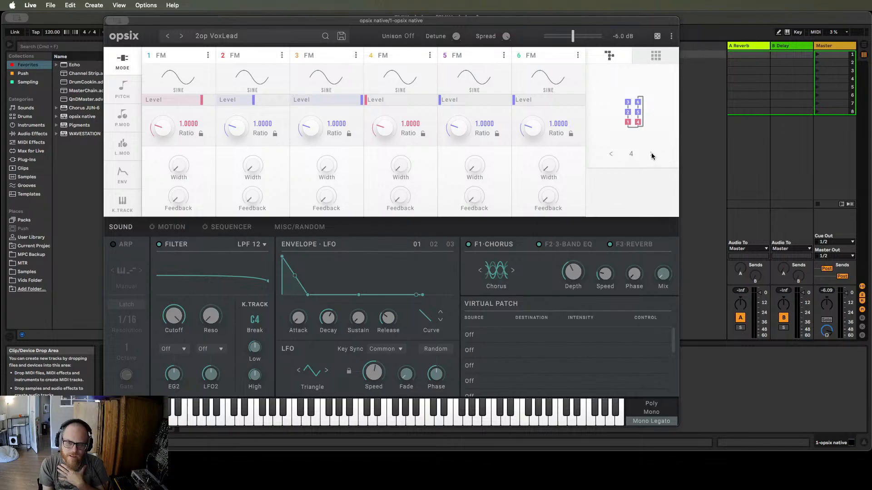
click(651, 154)
click(651, 154)
click(651, 155)
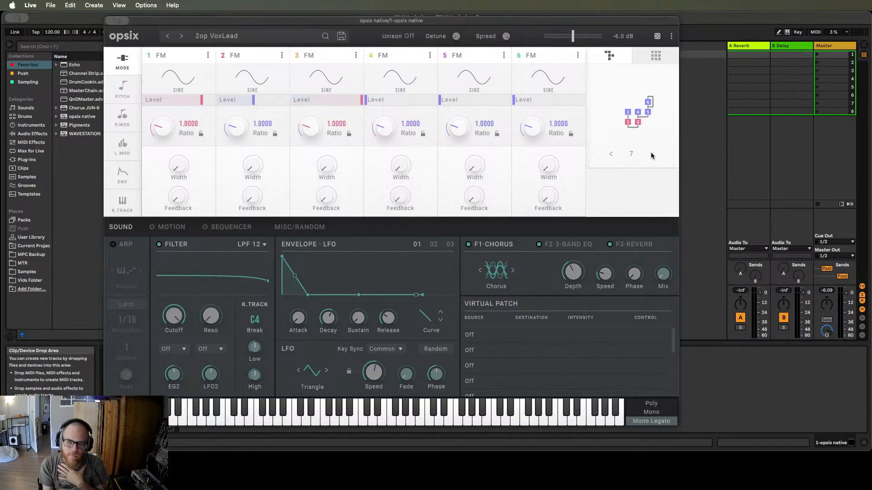
click(638, 108)
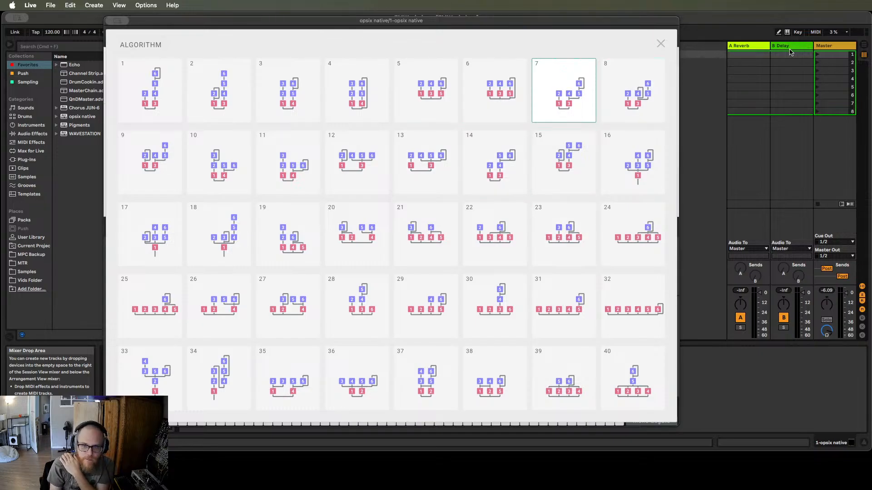
click(664, 46)
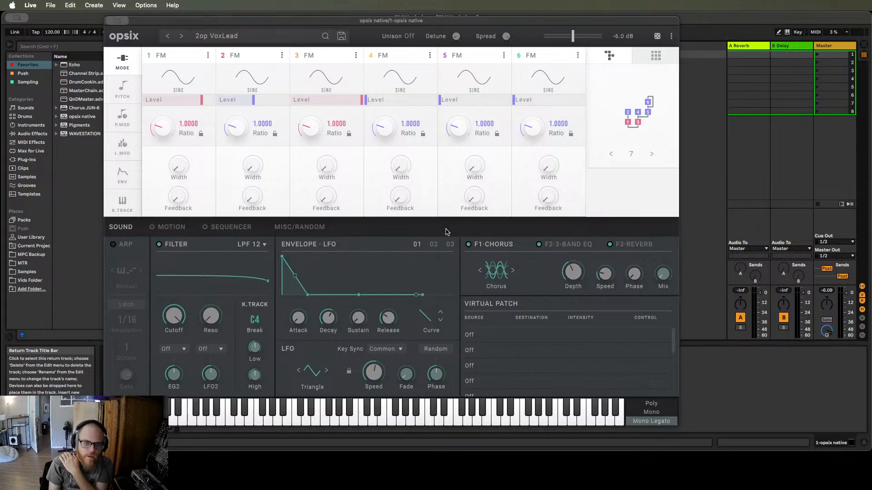
Look at the motion and step sequencer settings, and return to the sound settings.
click(174, 230)
click(217, 229)
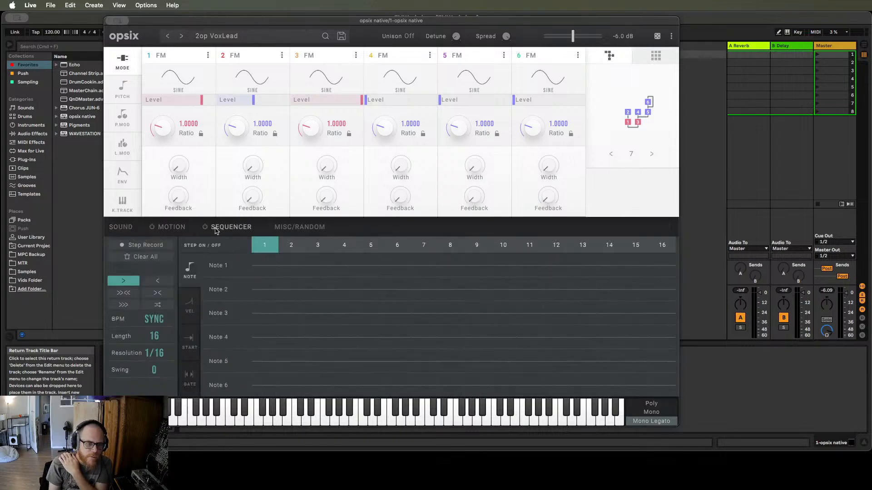
click(176, 231)
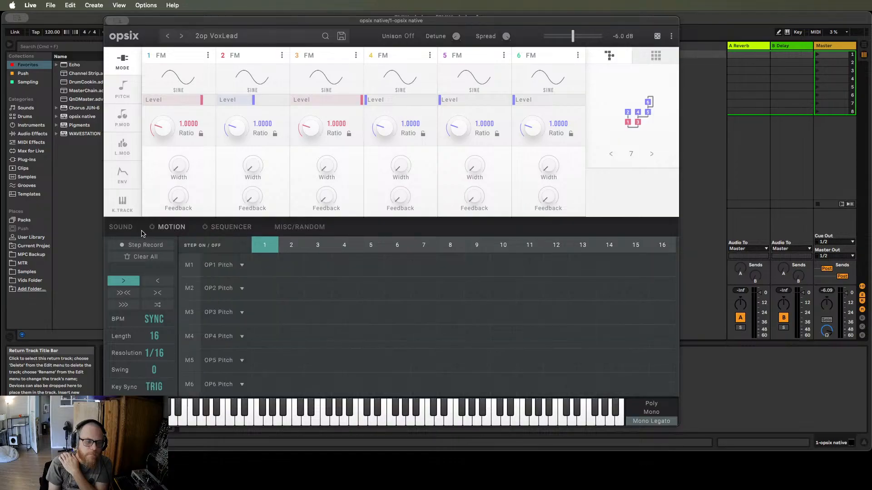
click(122, 228)
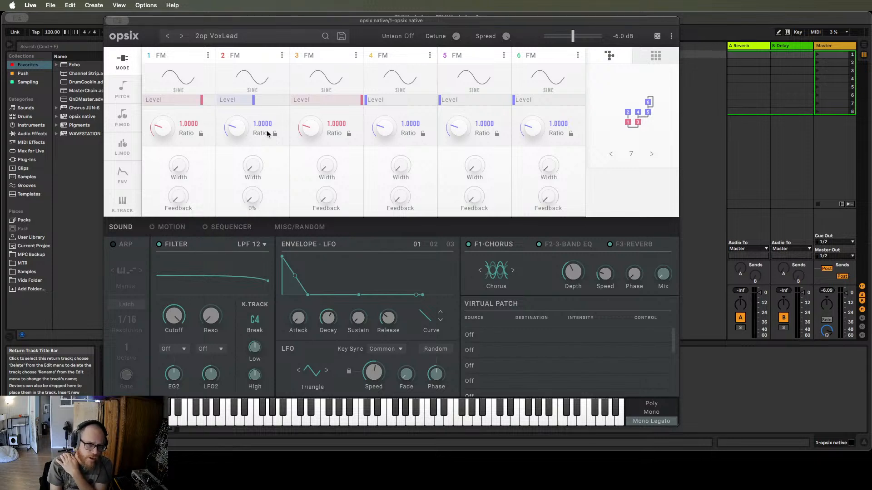
Lower operator 3's level to zero and hide the plug-in window to show the Live set.
drag(390, 20, 349, 24)
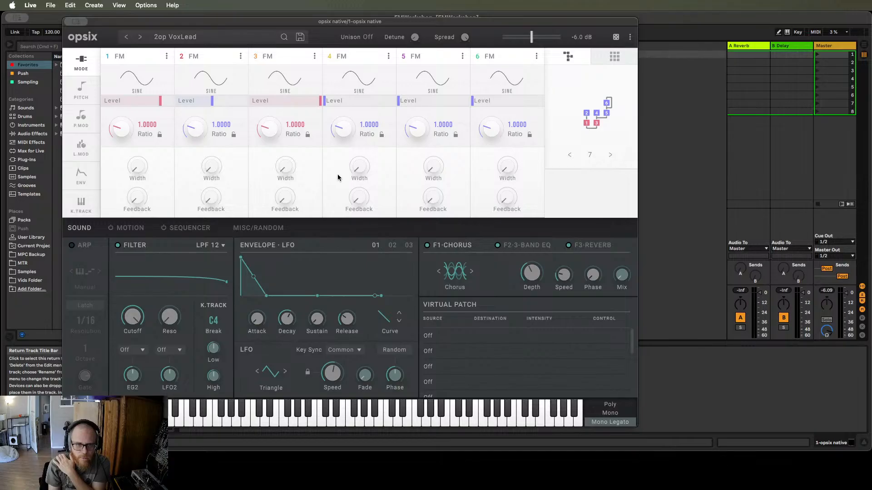
drag(343, 22, 388, 33)
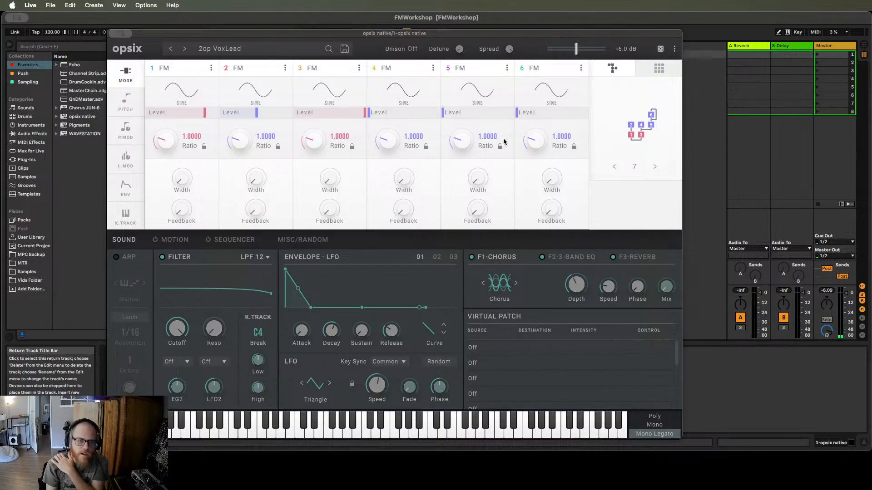
drag(341, 119, 256, 116)
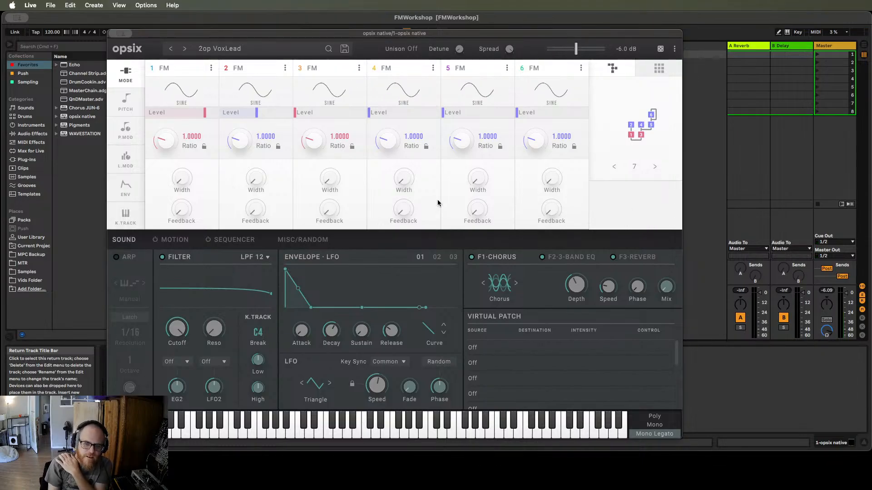
drag(386, 35, 354, 25)
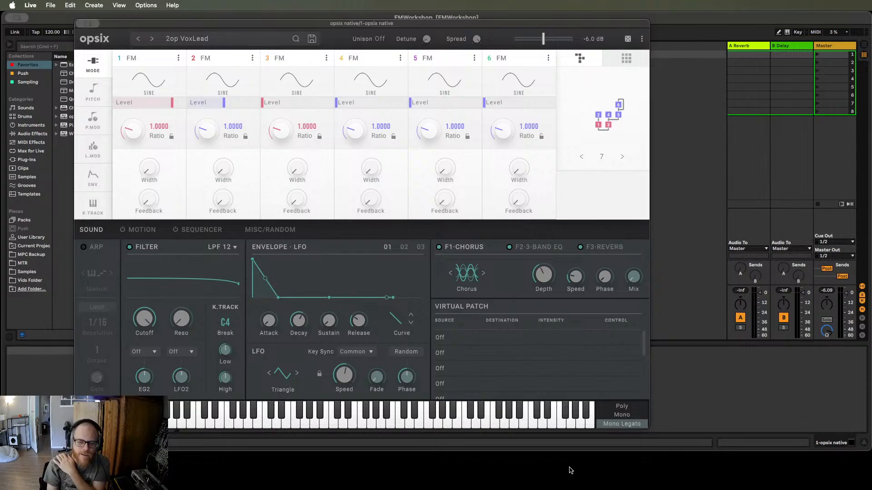
key(super+alt+p)
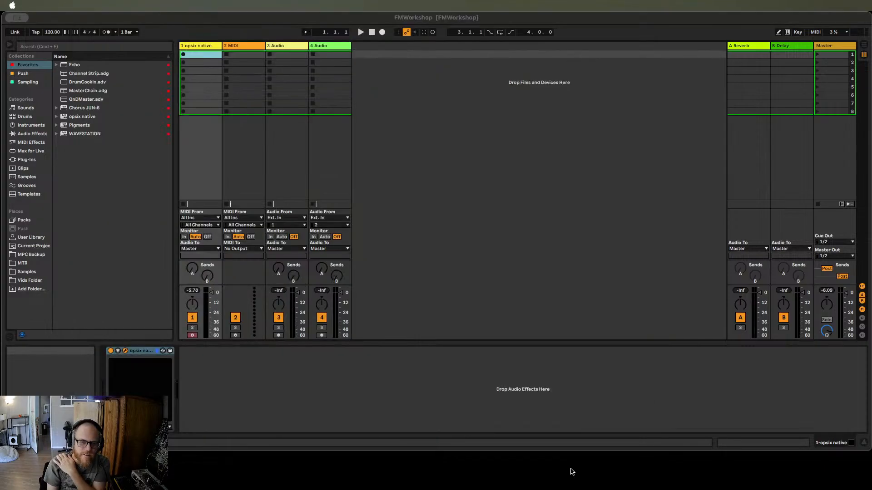